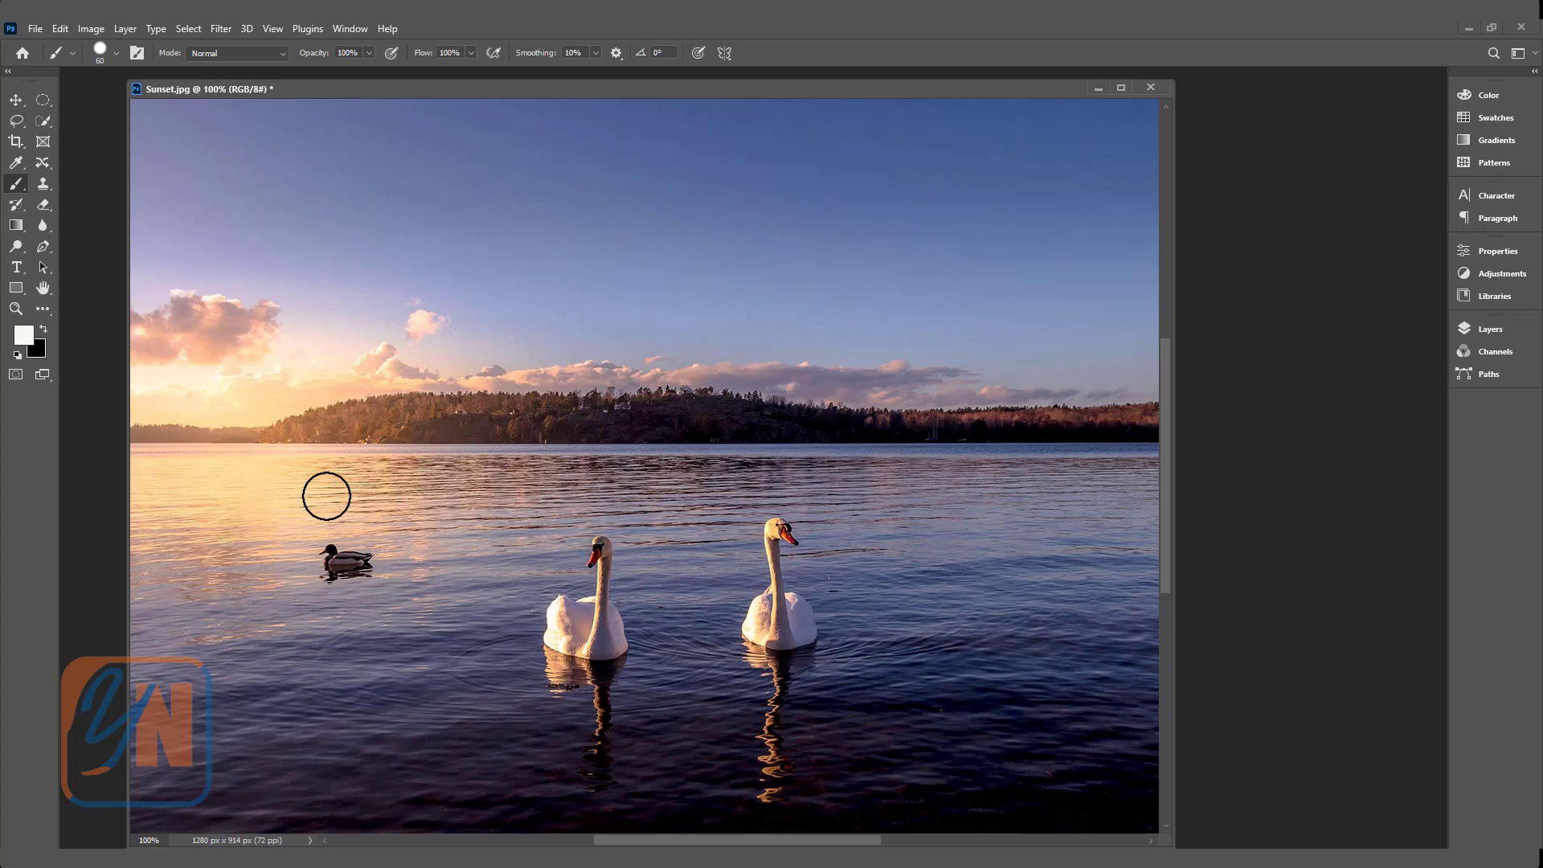
Step: Select the right-hand swan and its reflection with a rectangular marquee, and add a new layer above the background
{"action": "left_click", "coordinate": [42, 107]}
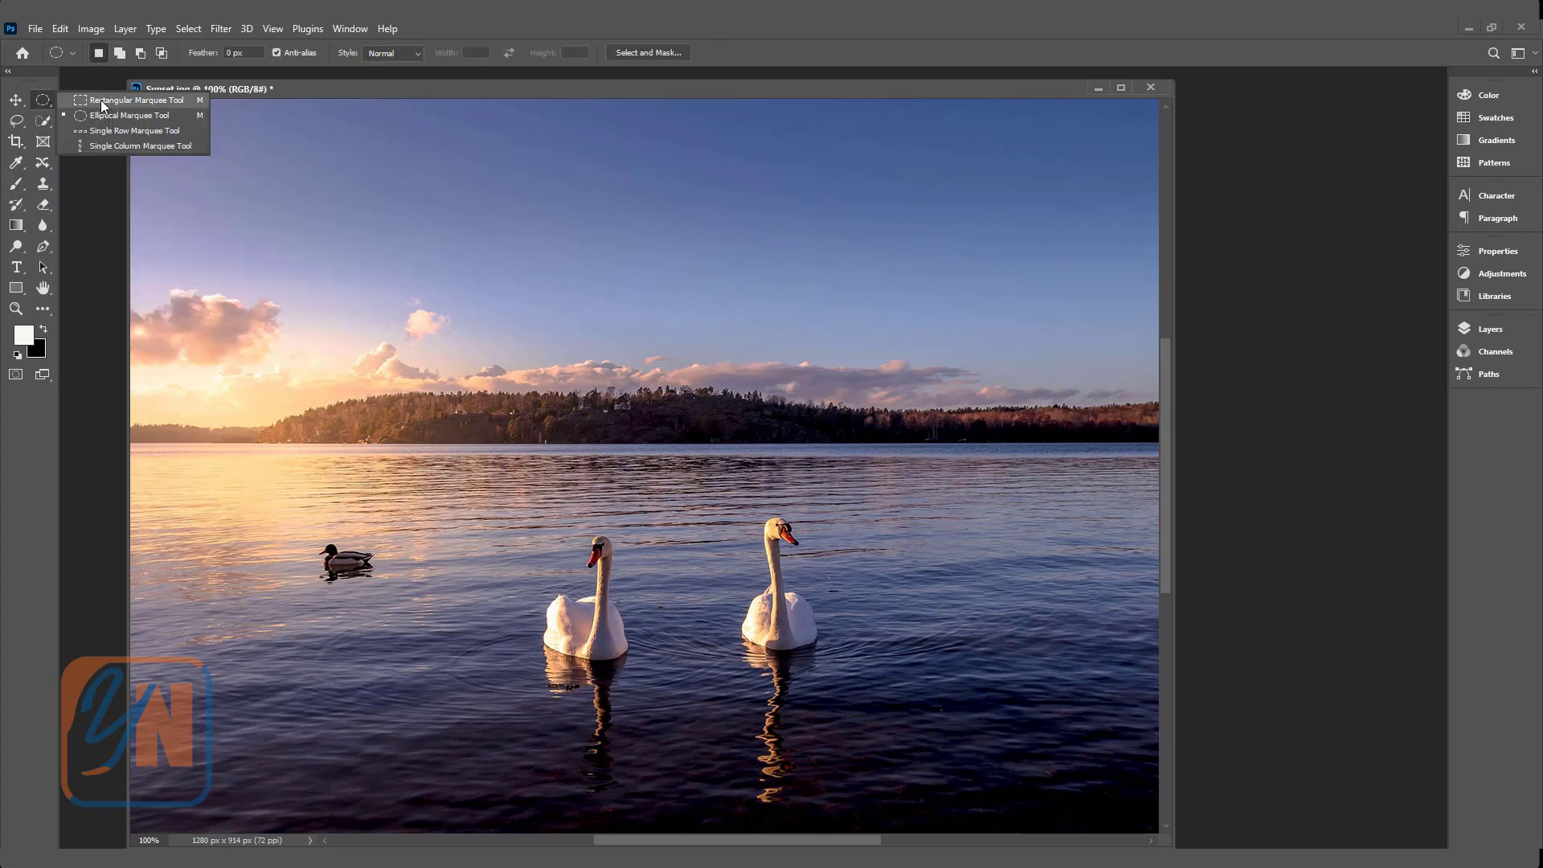
{"action": "left_click", "coordinate": [104, 103]}
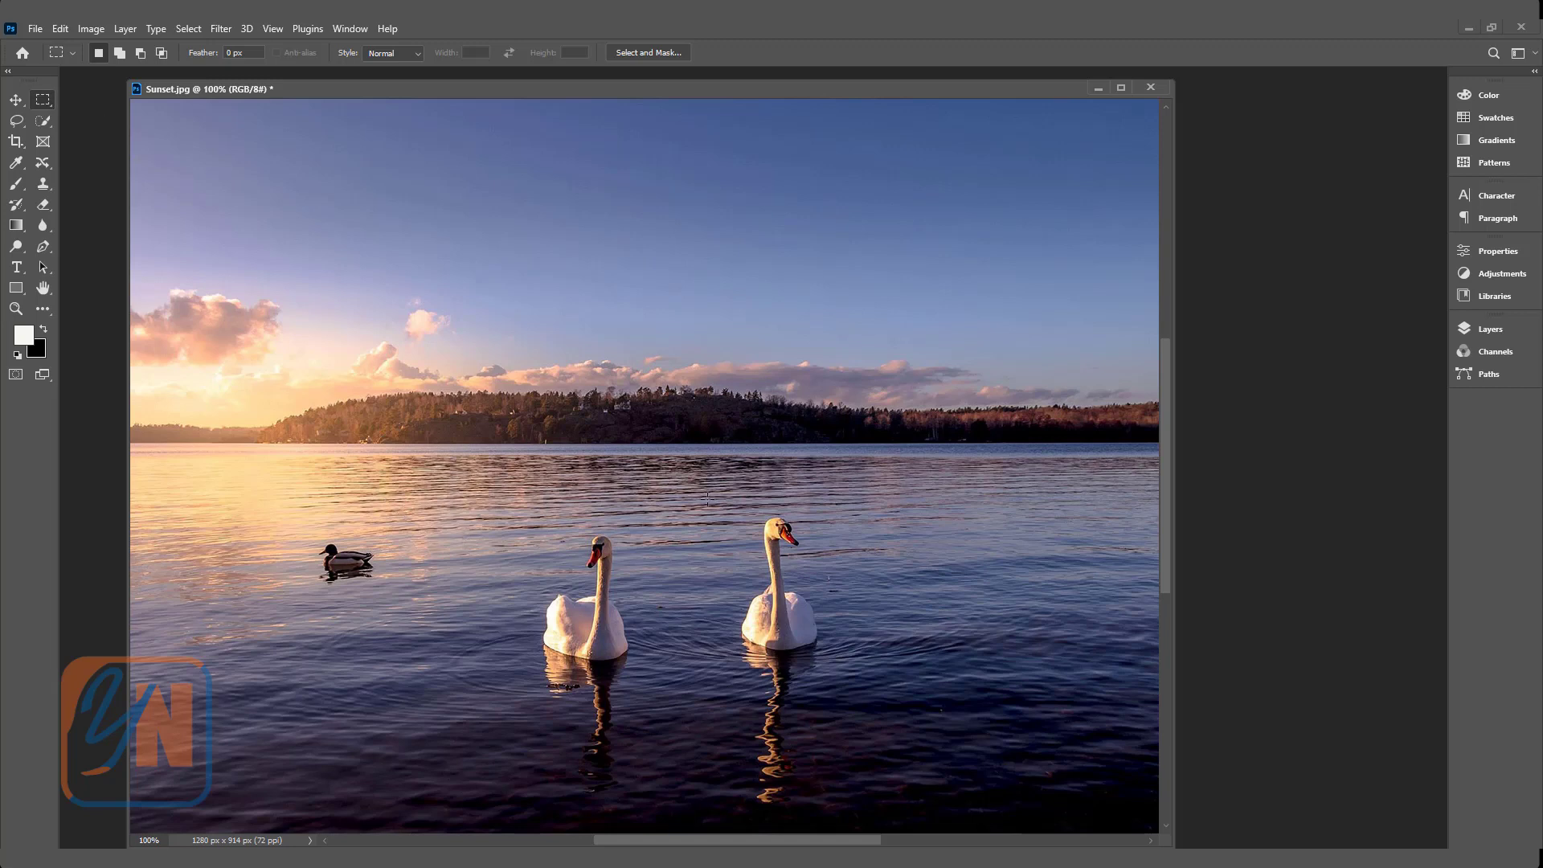
{"action": "left_click_drag", "start_coordinate": [708, 497], "coordinate": [838, 810]}
{"action": "left_click", "coordinate": [1496, 334]}
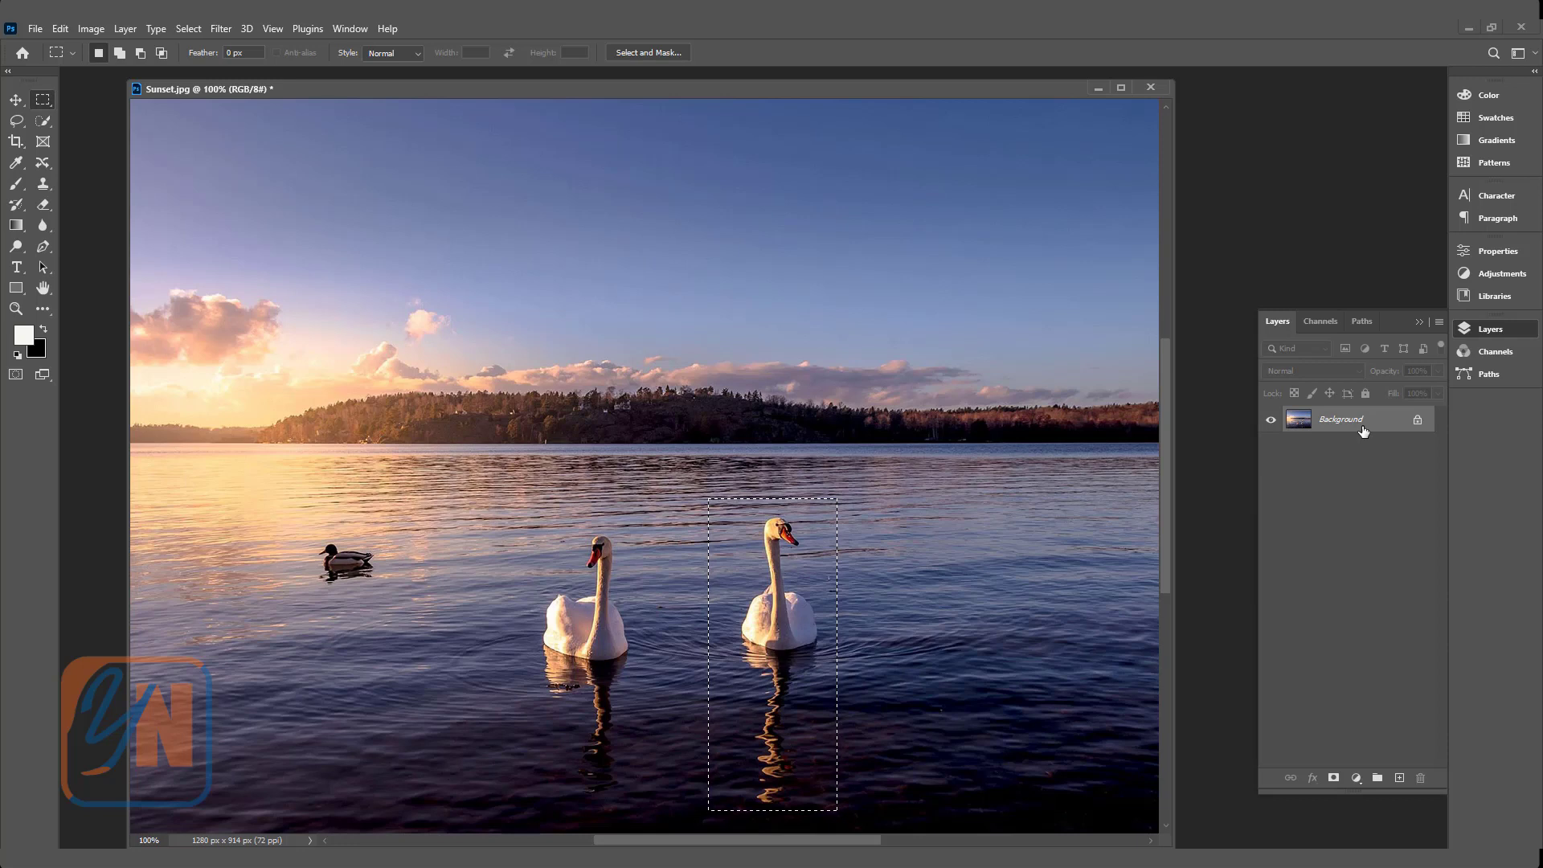
{"action": "left_click", "coordinate": [1399, 778]}
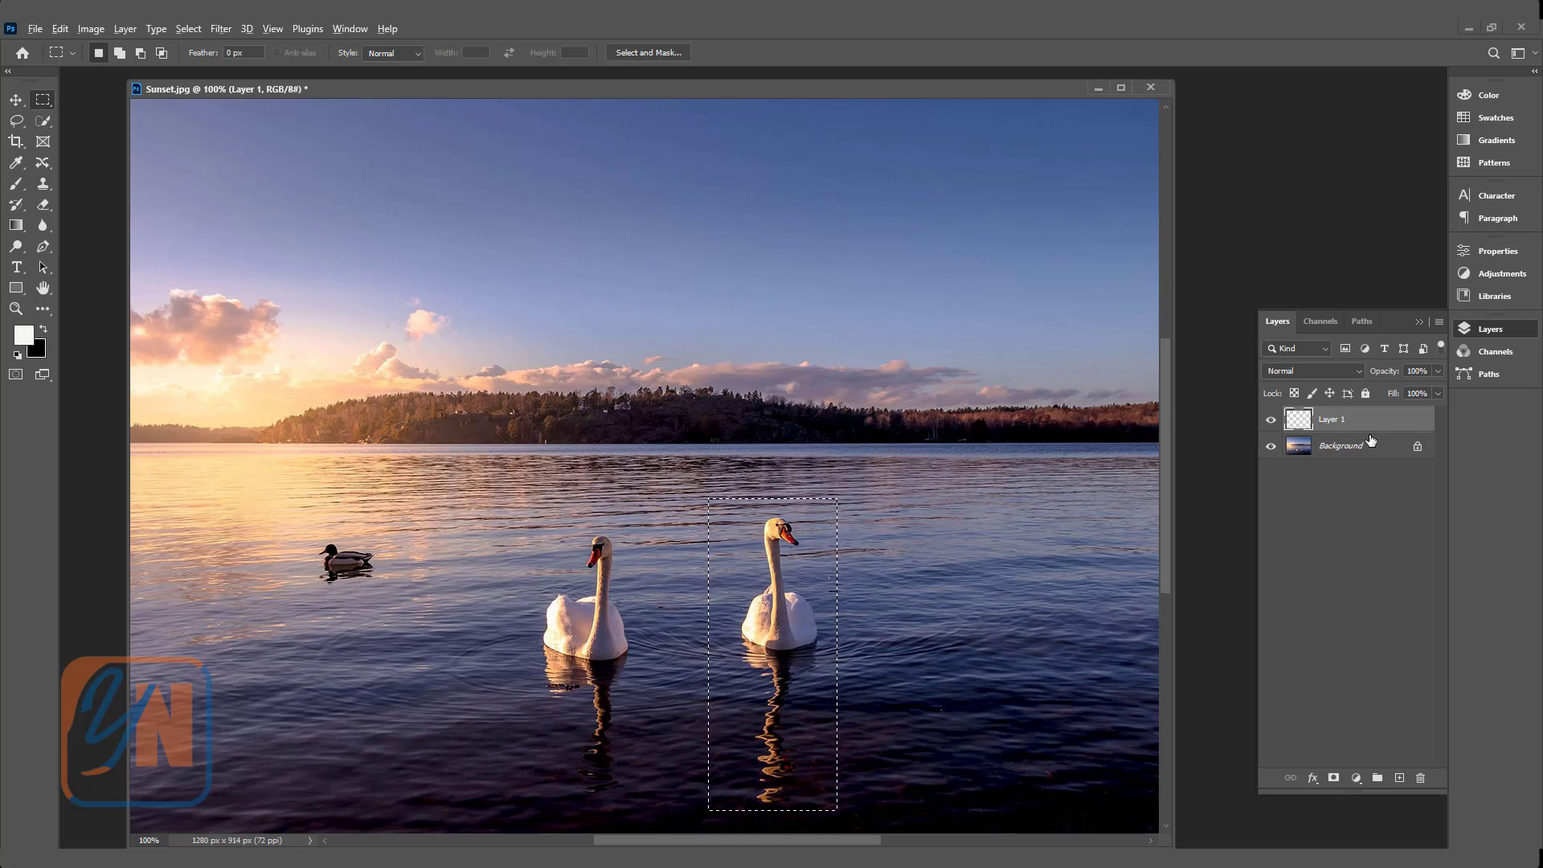
Step: Try filling the marquee selection with the white foreground and then the black background colour, and delete the test layer
{"action": "key", "text": "alt+BackSpace"}
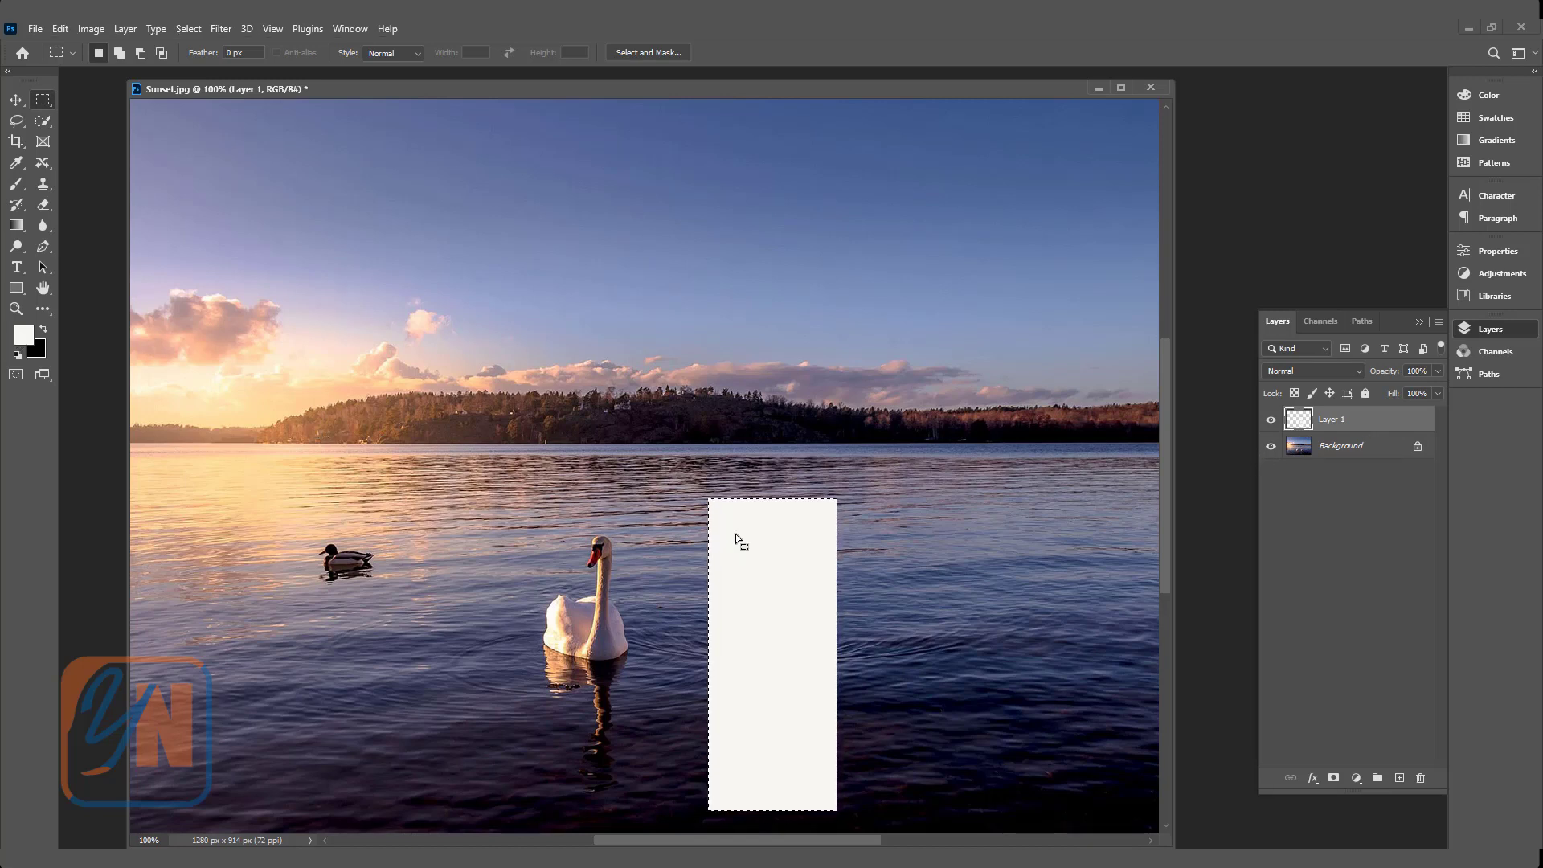
{"action": "key", "text": "ctrl+z"}
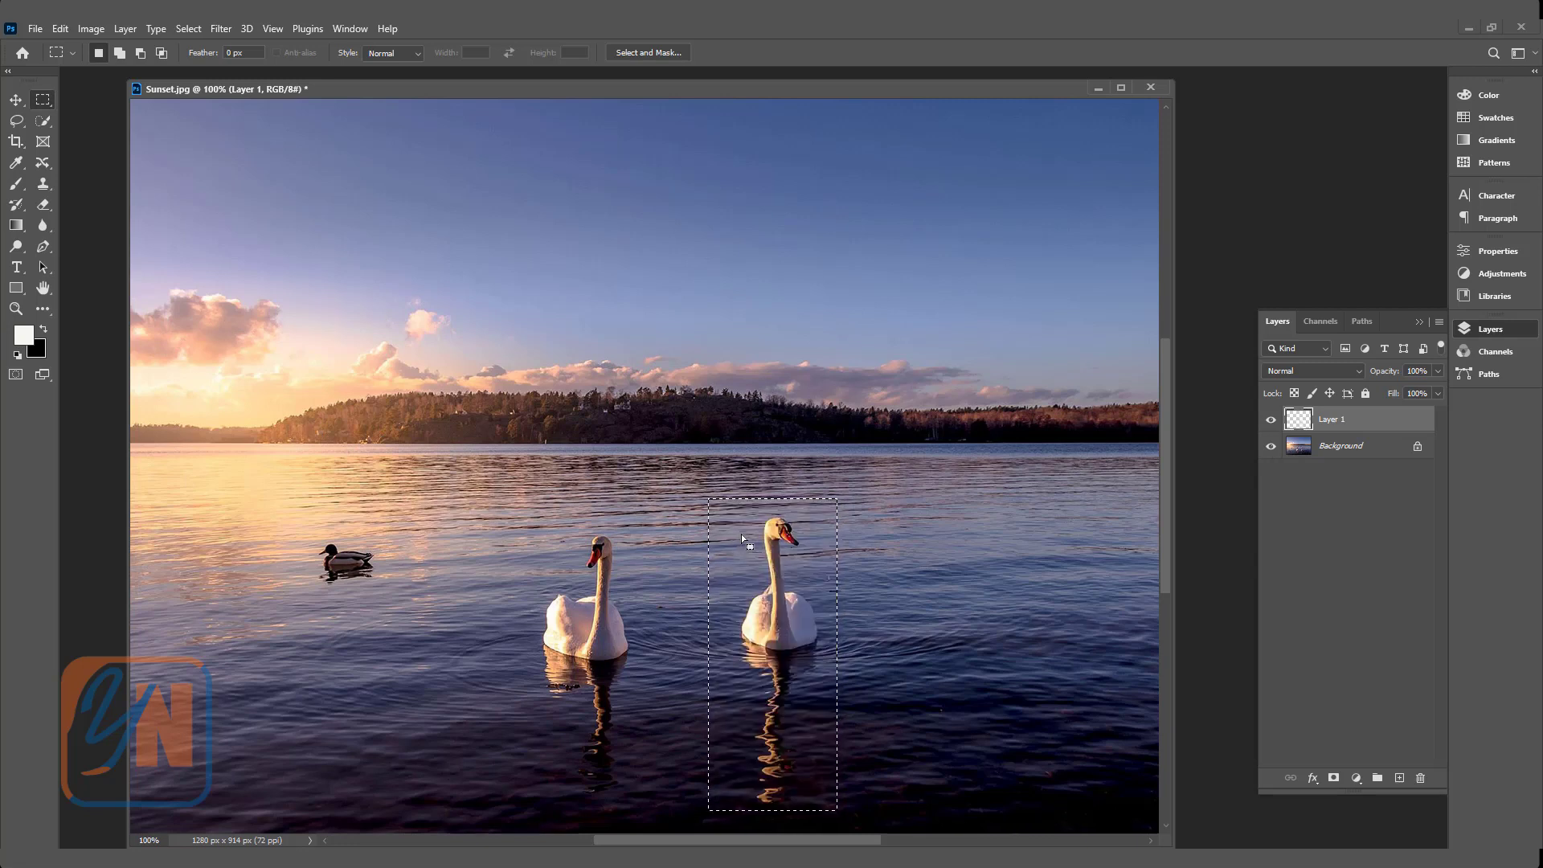
{"action": "key", "text": "ctrl+BackSpace"}
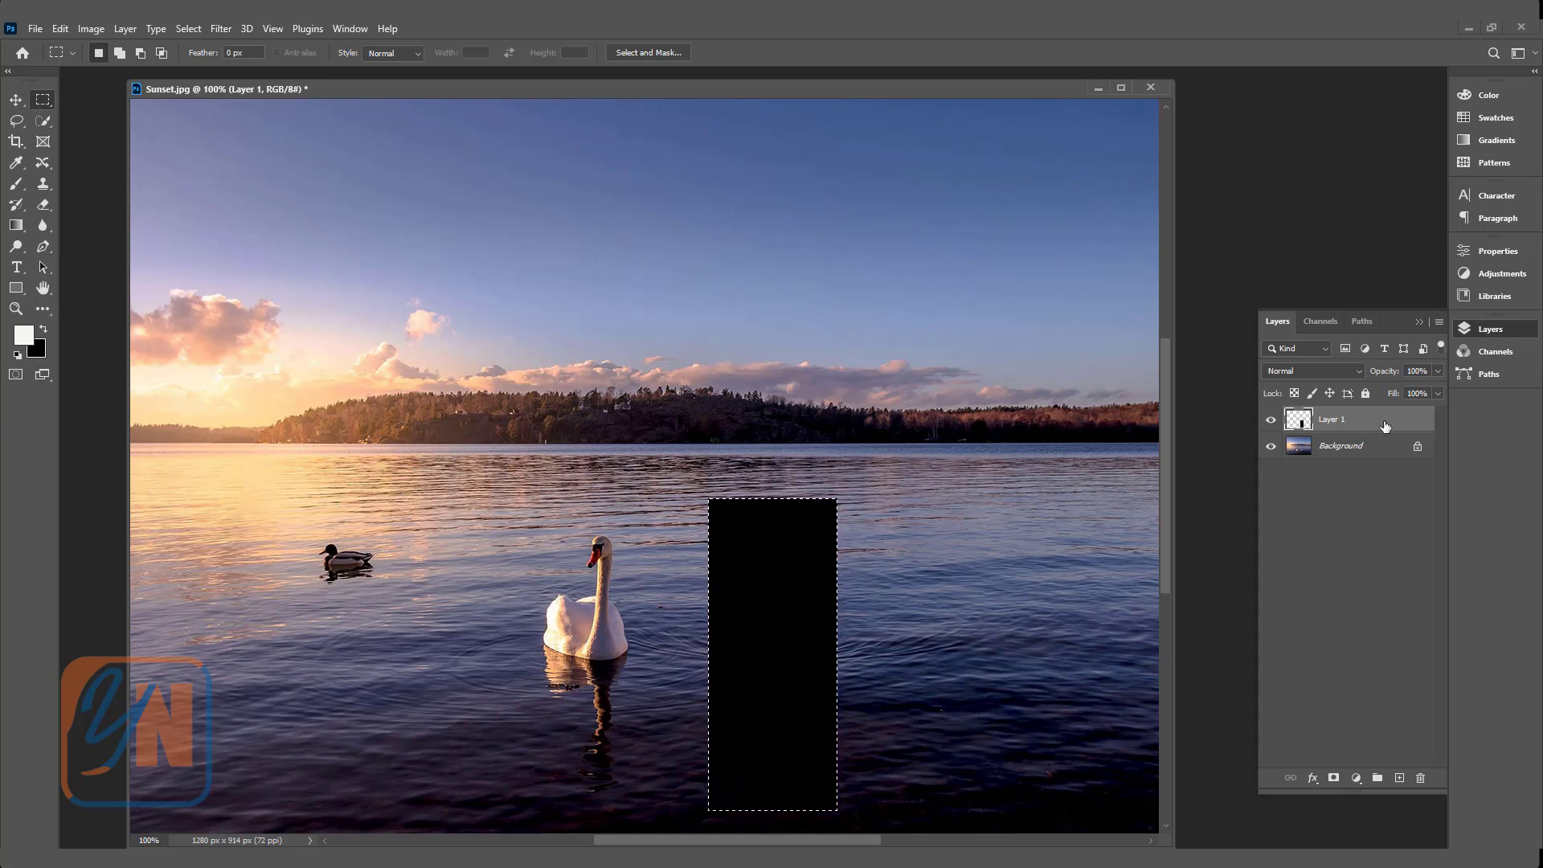
{"action": "left_click_drag", "start_coordinate": [1384, 426], "coordinate": [1420, 778]}
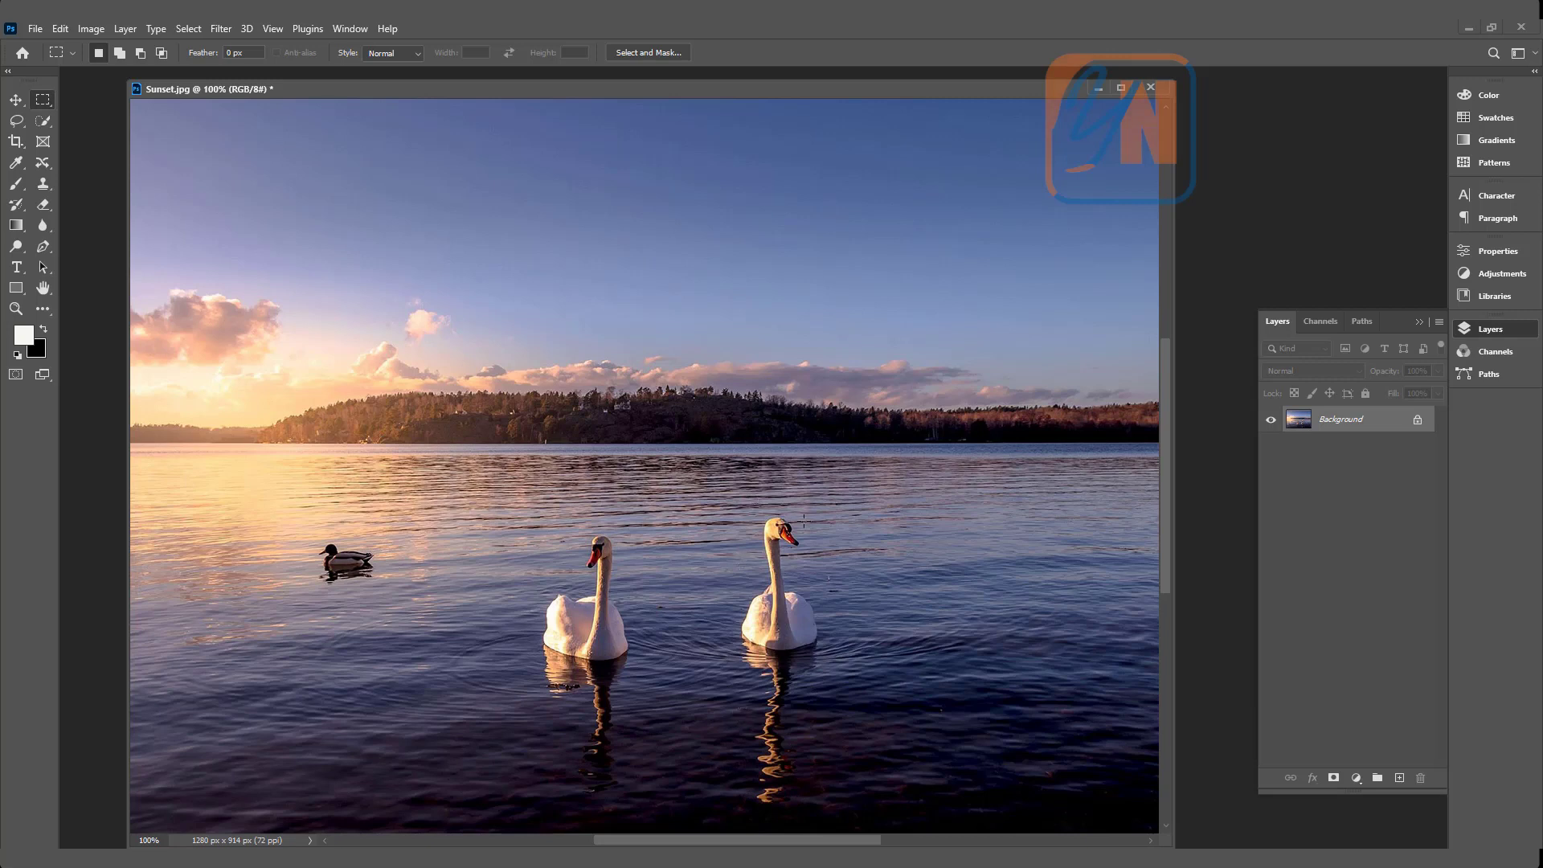
Step: Lasso the right-hand swan with its reflection, remove it with a Content-Aware fill in Normal mode at 100% opacity, and deselect
{"action": "left_click", "coordinate": [16, 122]}
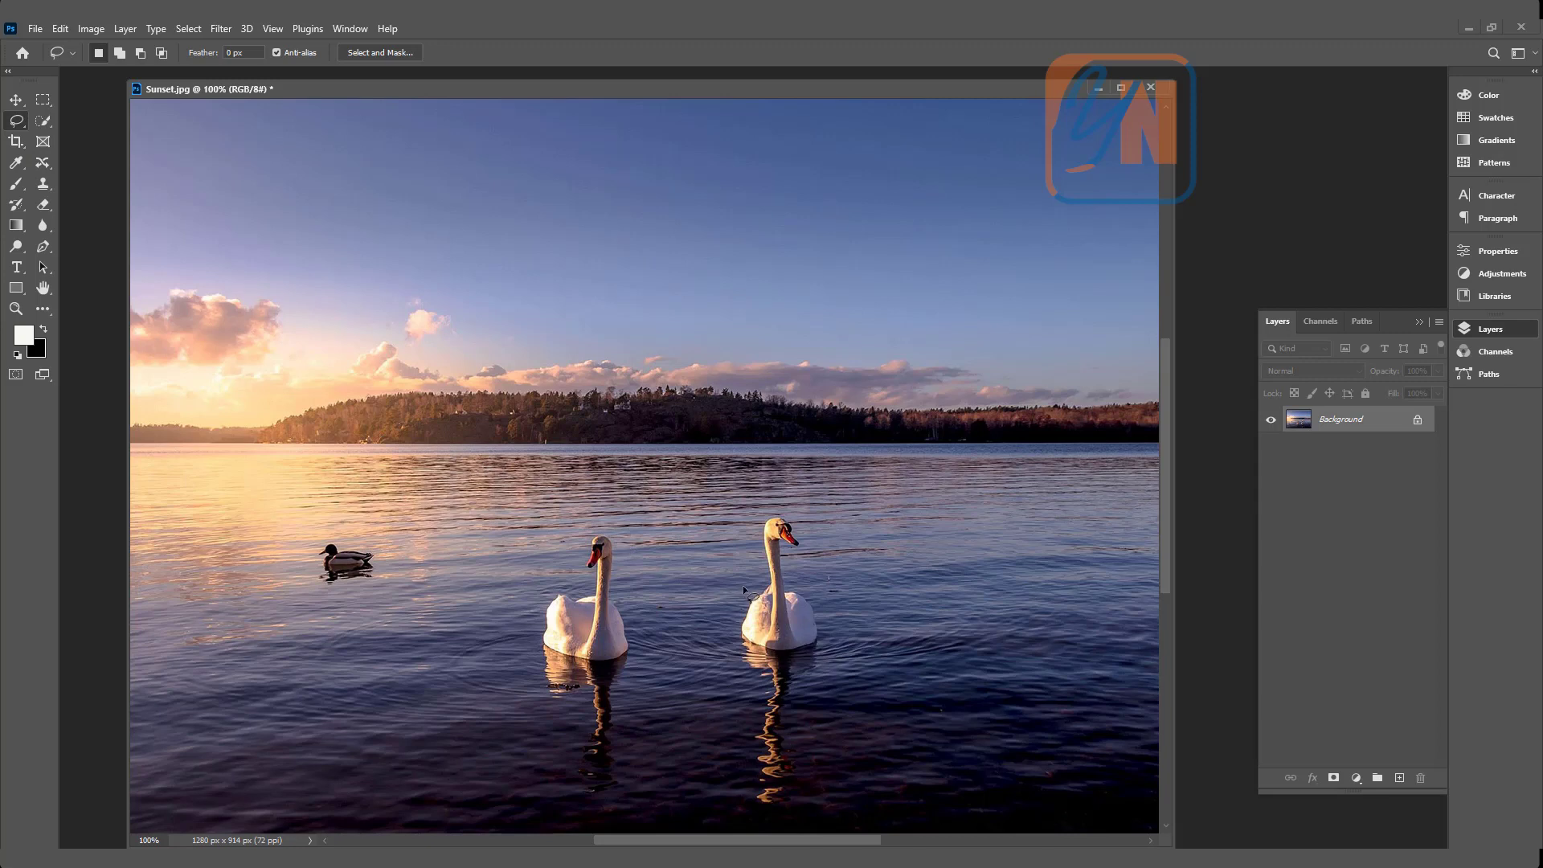
{"action": "mouse_move", "coordinate": [757, 584]}
{"action": "left_mouse_down"}
{"action": "mouse_move", "coordinate": [758, 520]}
{"action": "mouse_move", "coordinate": [785, 513]}
{"action": "mouse_move", "coordinate": [806, 544]}
{"action": "mouse_move", "coordinate": [789, 564]}
{"action": "mouse_move", "coordinate": [831, 634]}
{"action": "mouse_move", "coordinate": [799, 707]}
{"action": "mouse_move", "coordinate": [797, 798]}
{"action": "mouse_move", "coordinate": [778, 813]}
{"action": "mouse_move", "coordinate": [745, 795]}
{"action": "mouse_move", "coordinate": [756, 697]}
{"action": "mouse_move", "coordinate": [738, 622]}
{"action": "mouse_move", "coordinate": [755, 584]}
{"action": "left_mouse_up"}
{"action": "key", "text": "shift+F5"}
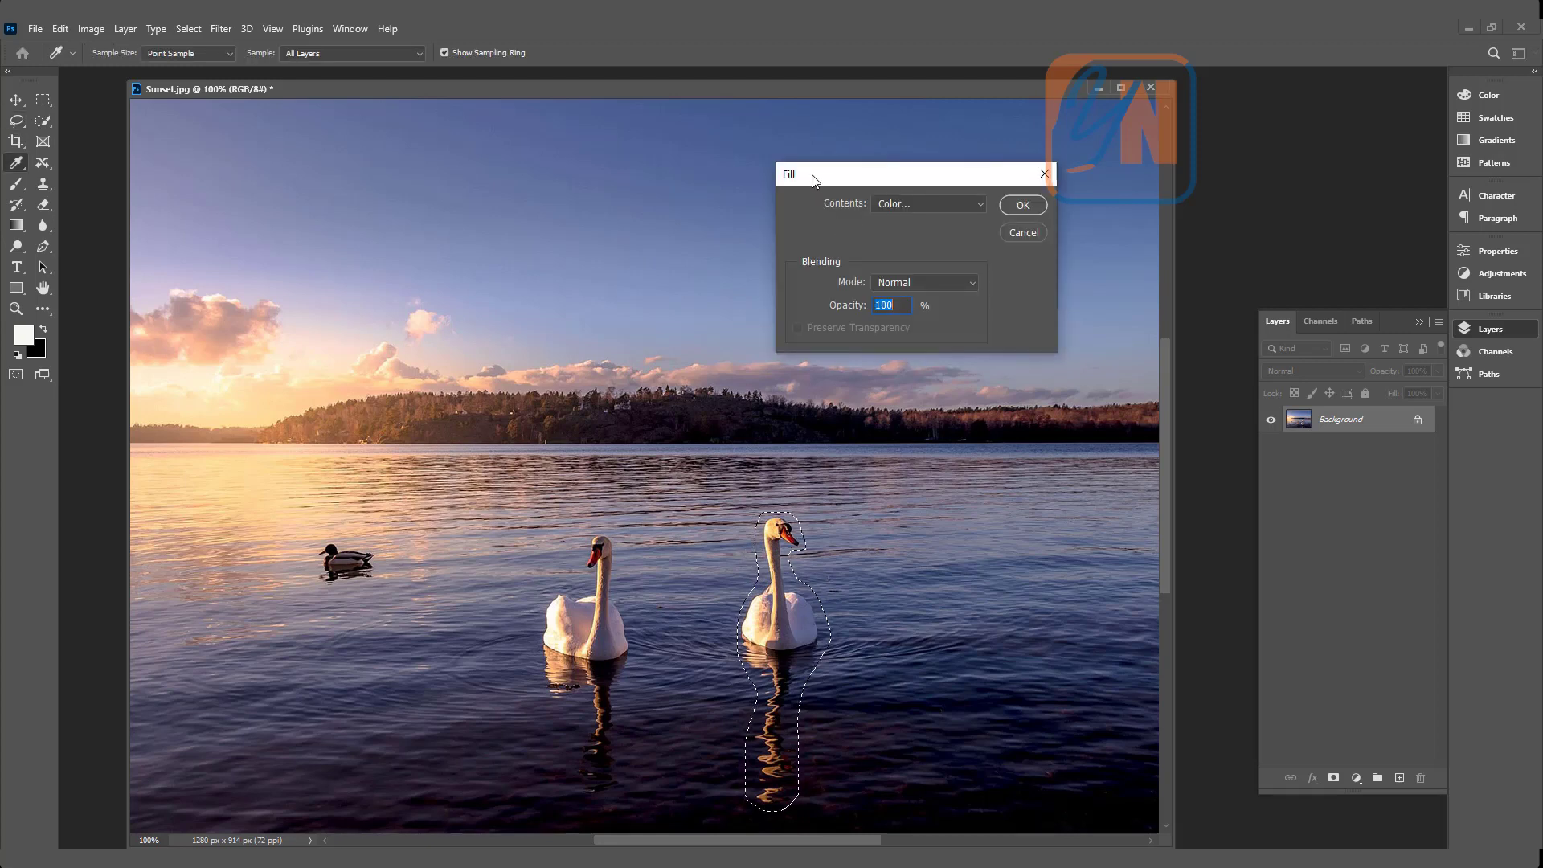
{"action": "left_click_drag", "start_coordinate": [874, 180], "coordinate": [896, 177]}
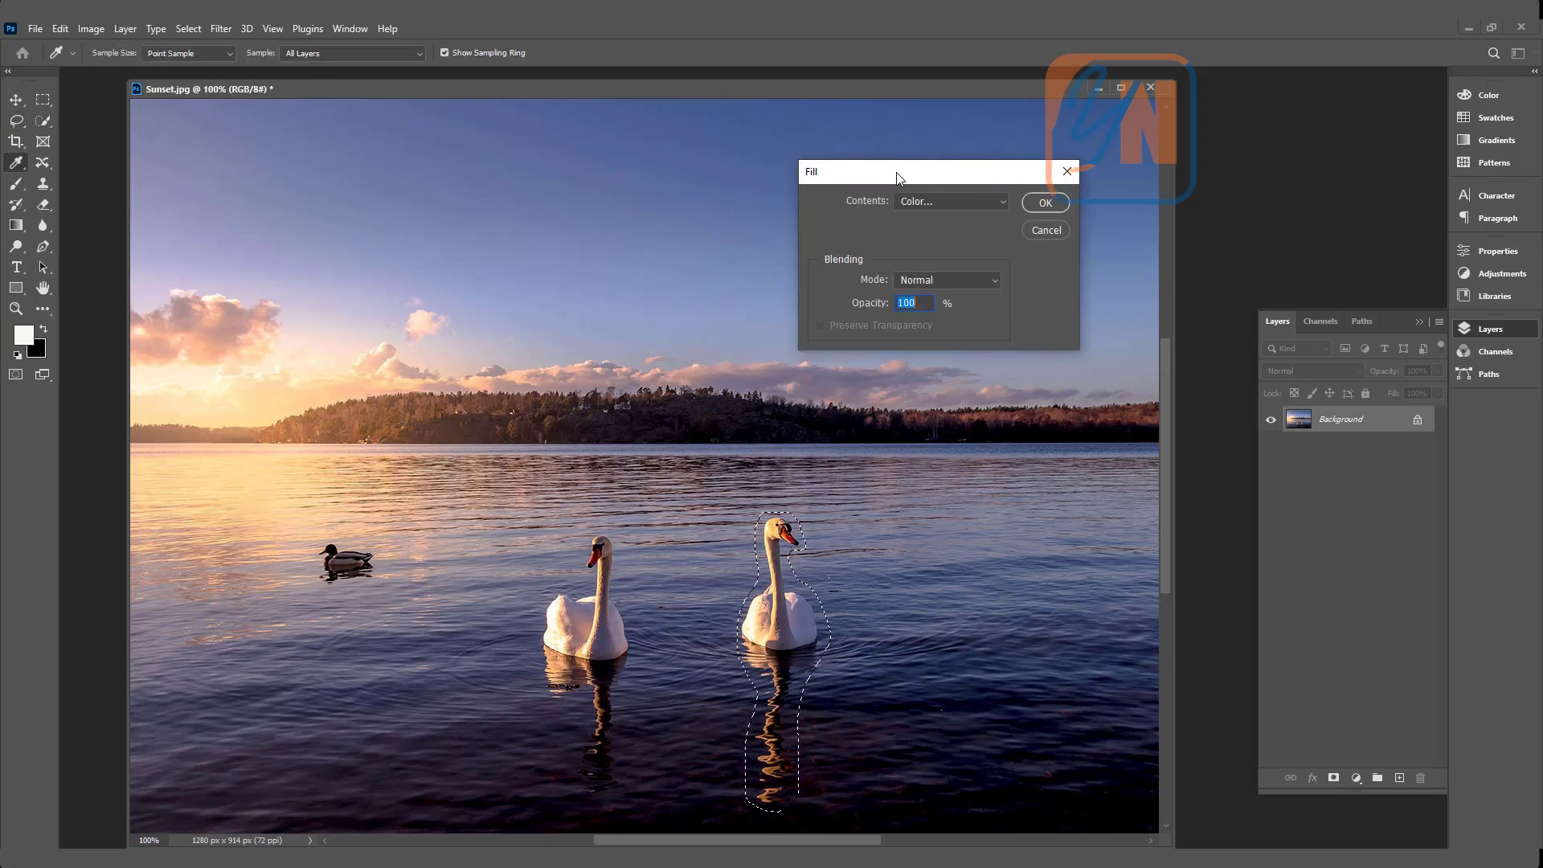
{"action": "left_click", "coordinate": [1000, 204]}
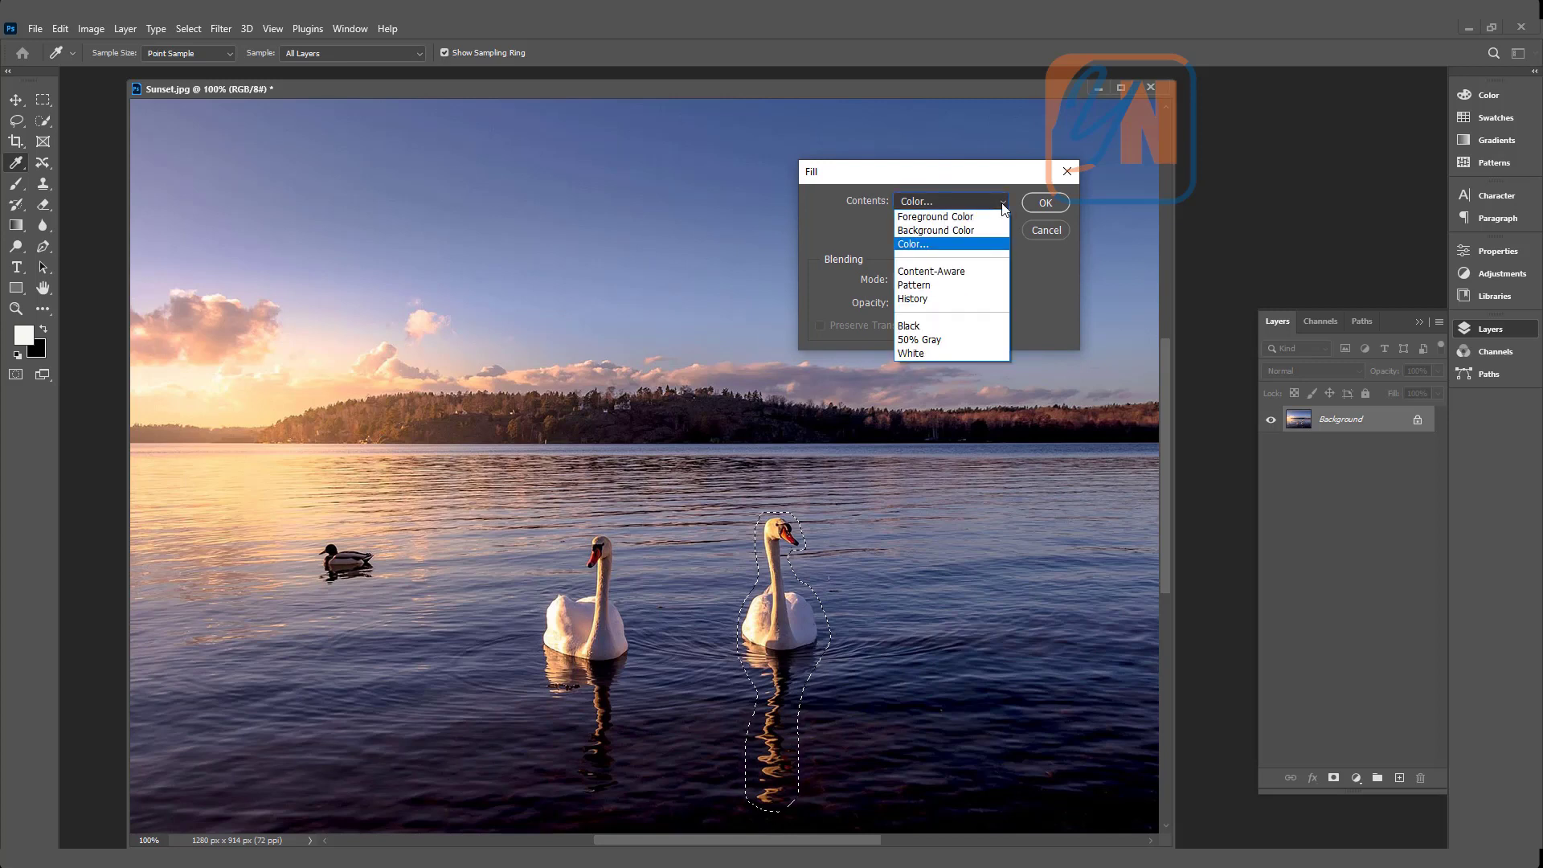
{"action": "left_click", "coordinate": [946, 274]}
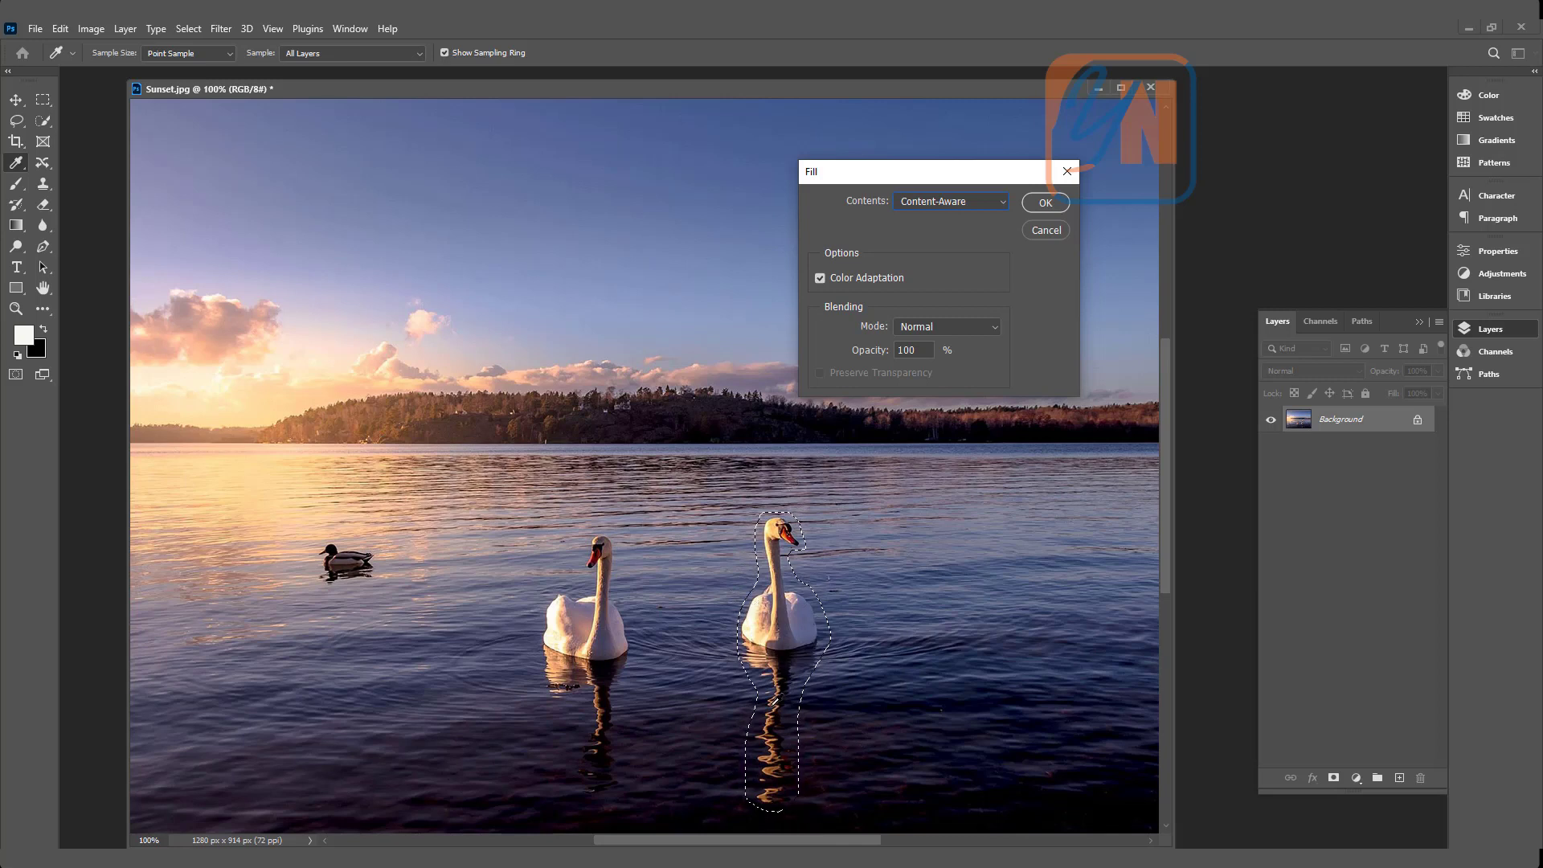
{"action": "left_click", "coordinate": [1045, 204]}
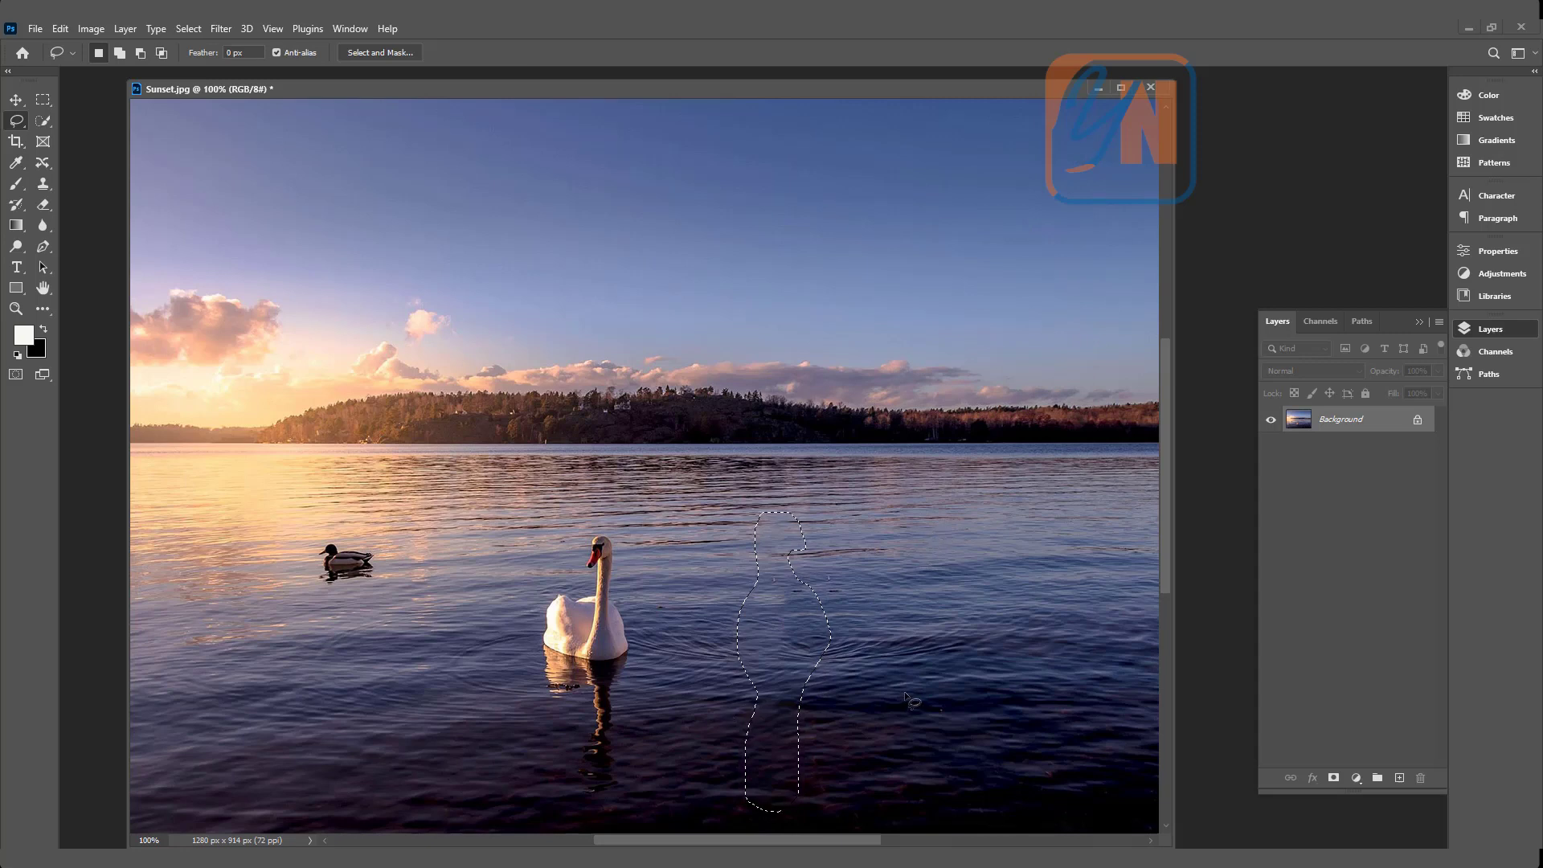
{"action": "key", "text": "ctrl+d"}
Step: On a new layer, outline the remaining swan with its reflection and shift it right and slightly up using Content-Aware Move in Move mode
{"action": "left_click", "coordinate": [46, 160]}
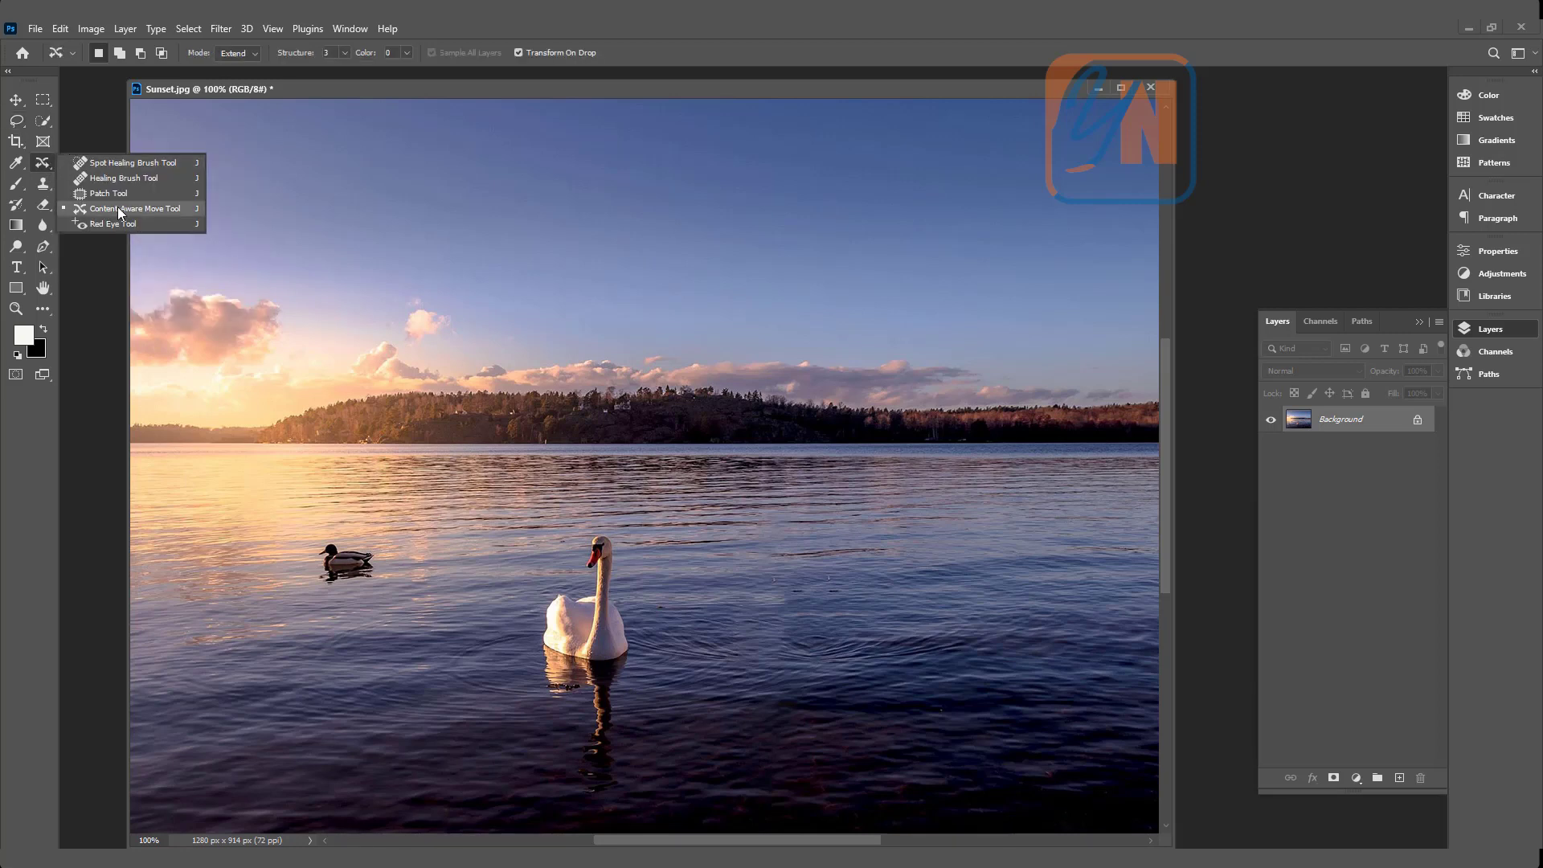
{"action": "left_click", "coordinate": [172, 204]}
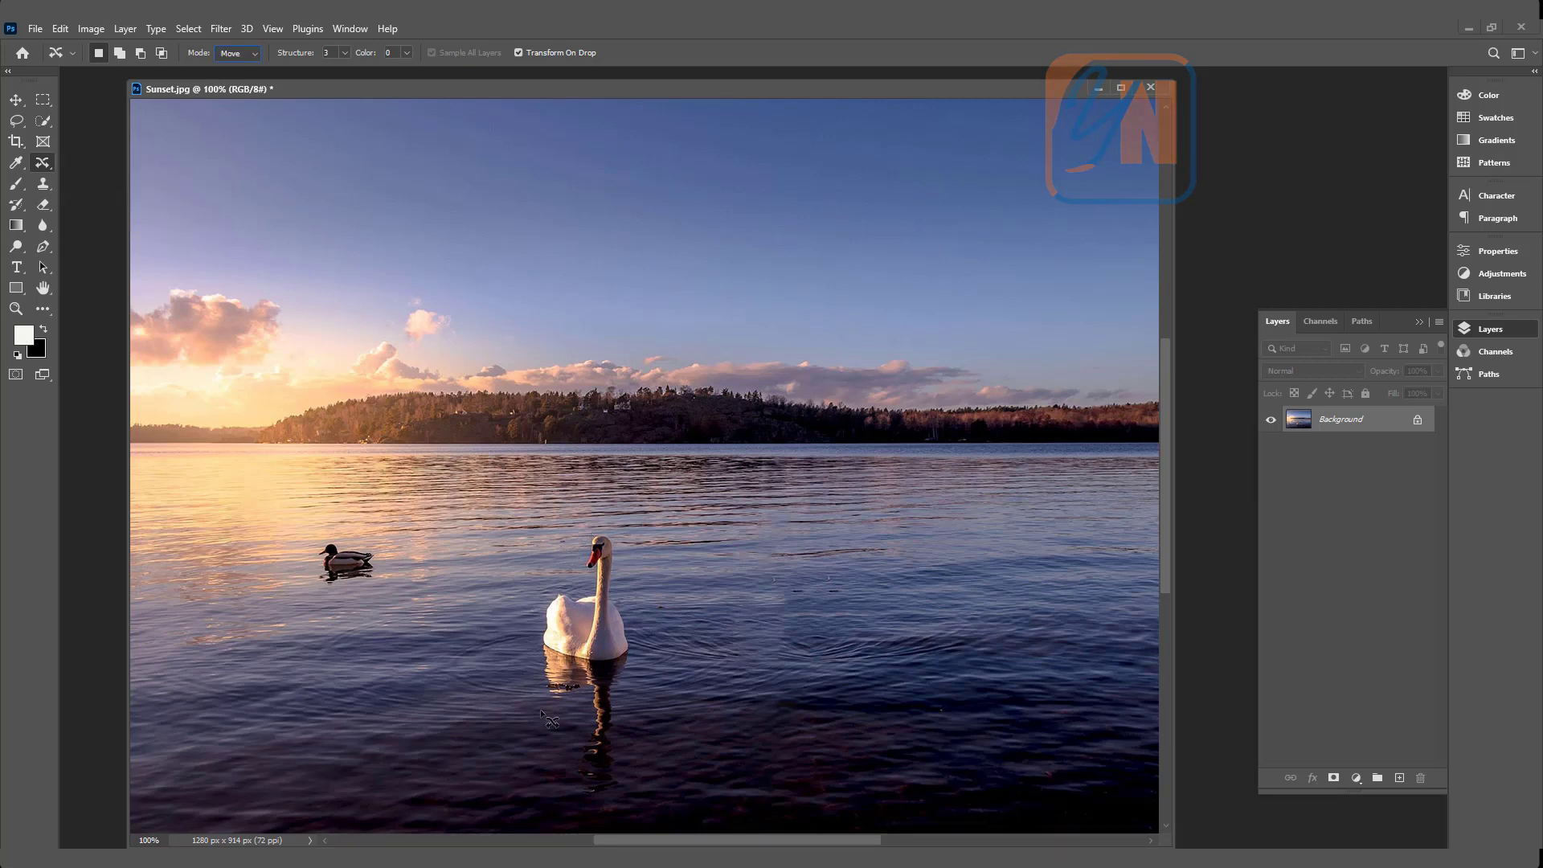
{"action": "left_click", "coordinate": [1399, 778]}
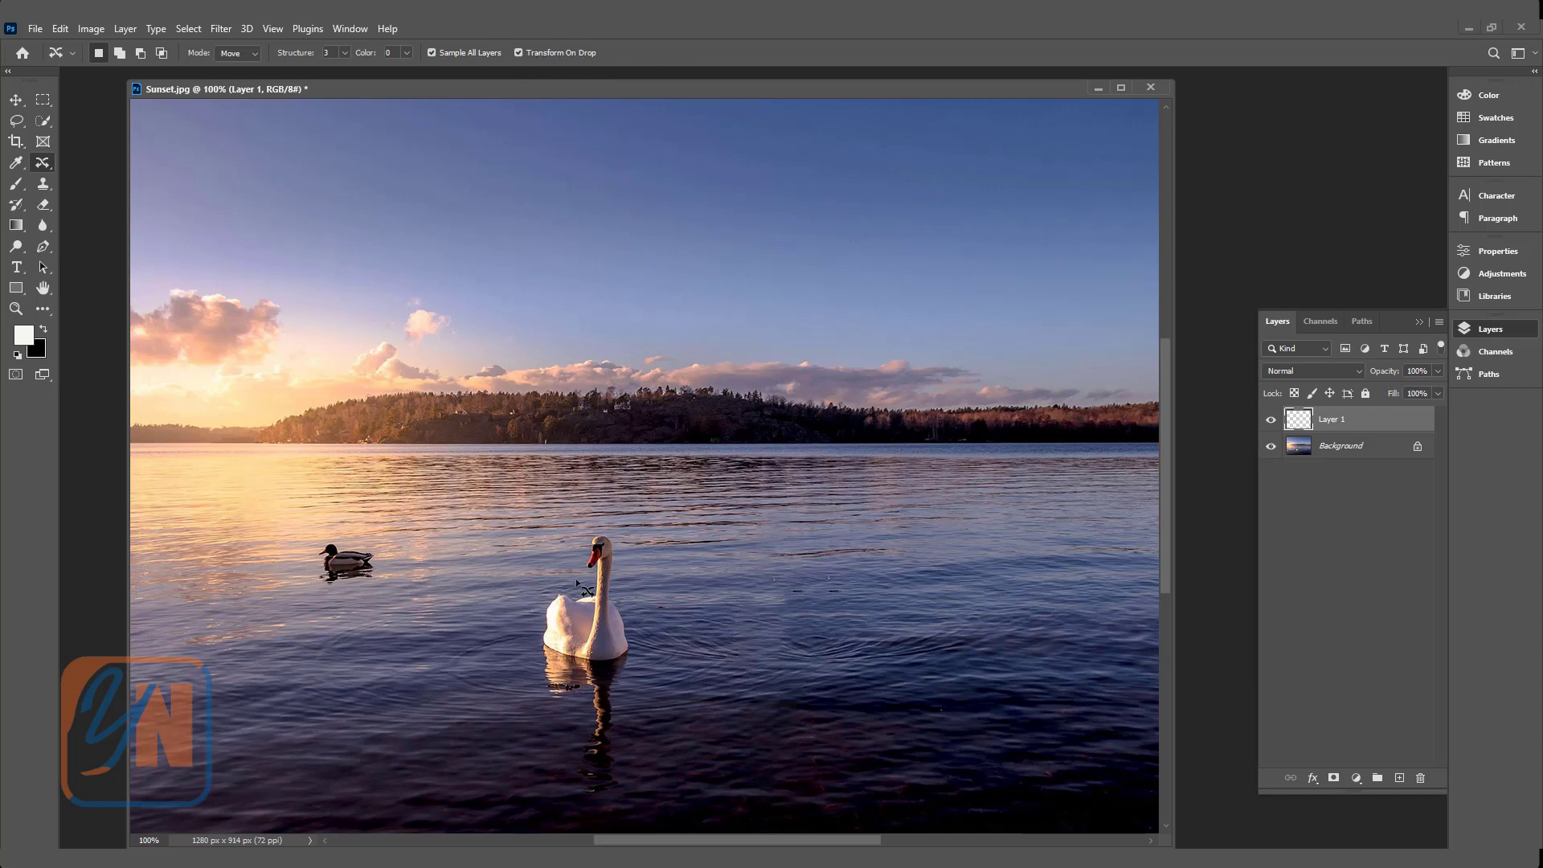
{"action": "left_click_drag", "start_coordinate": [578, 554], "coordinate": [590, 528]}
{"action": "mouse_move", "coordinate": [631, 627]}
{"action": "left_mouse_down"}
{"action": "mouse_move", "coordinate": [638, 675]}
{"action": "mouse_move", "coordinate": [614, 780]}
{"action": "mouse_move", "coordinate": [595, 794]}
{"action": "mouse_move", "coordinate": [577, 776]}
{"action": "mouse_move", "coordinate": [583, 707]}
{"action": "mouse_move", "coordinate": [562, 705]}
{"action": "mouse_move", "coordinate": [528, 649]}
{"action": "left_mouse_up"}
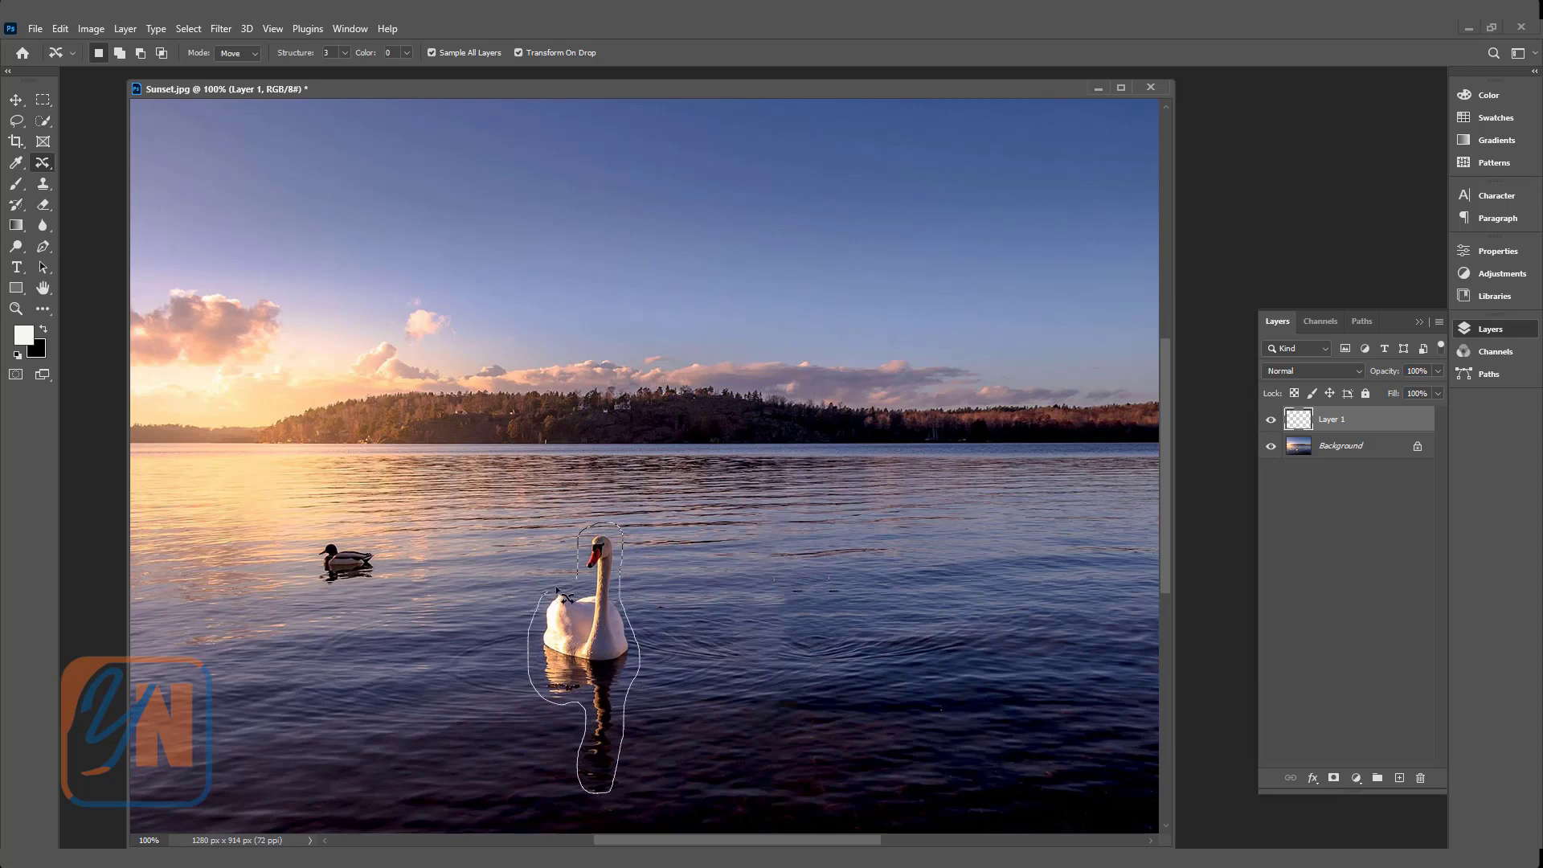
{"action": "left_click_drag", "start_coordinate": [557, 592], "coordinate": [572, 583]}
{"action": "mouse_move", "coordinate": [592, 654]}
{"action": "left_mouse_down"}
{"action": "mouse_move", "coordinate": [718, 647]}
{"action": "mouse_move", "coordinate": [745, 621]}
{"action": "left_mouse_up"}
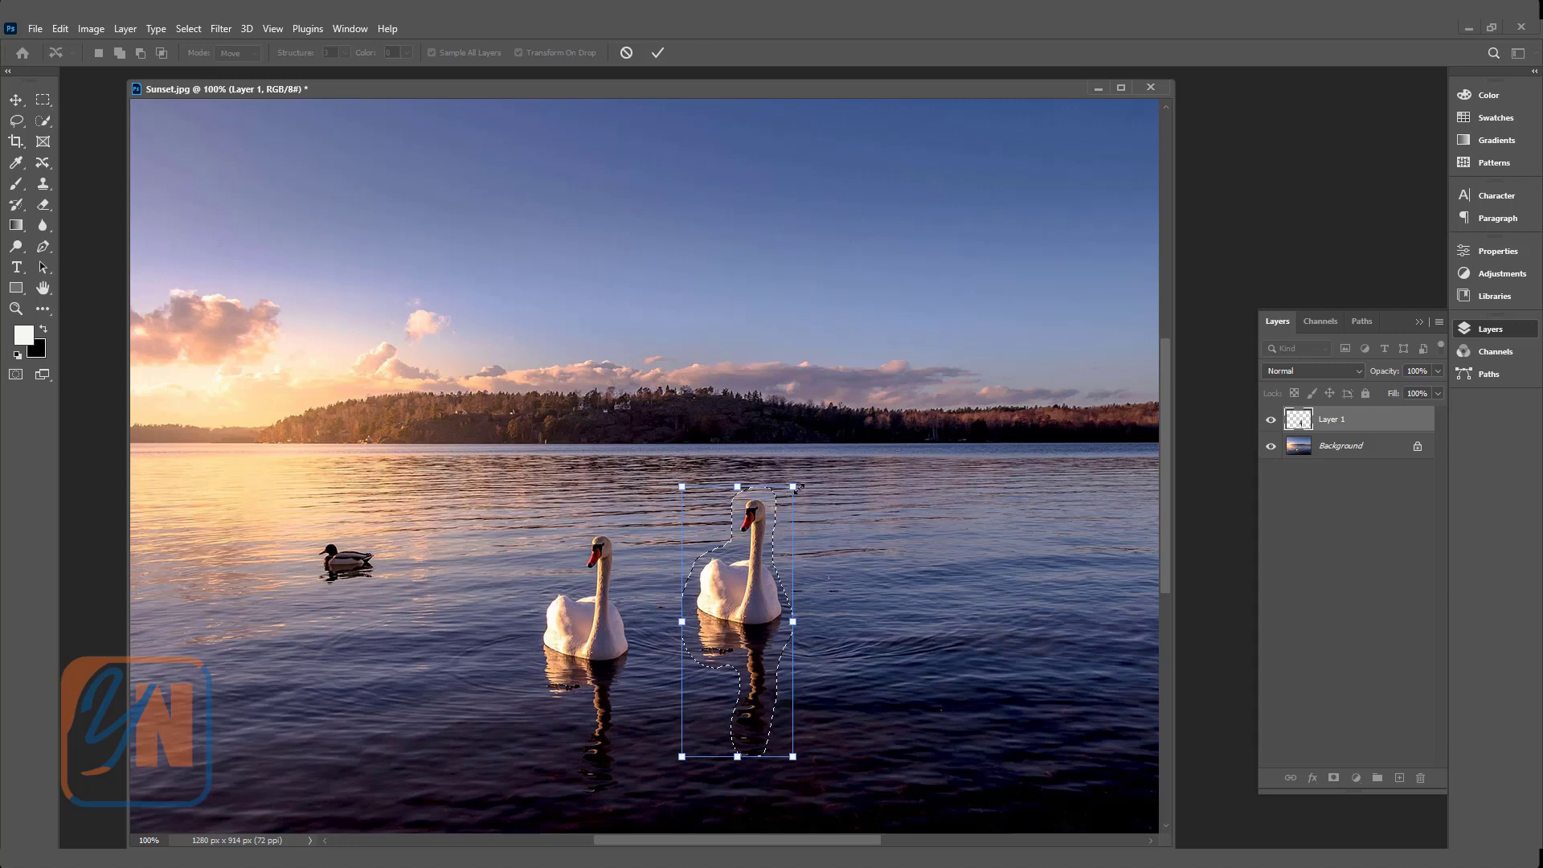
Step: Scale the moved swan down, raise it slightly on the water, and commit the transform
{"action": "left_click_drag", "start_coordinate": [793, 487], "coordinate": [771, 549]}
{"action": "left_click_drag", "start_coordinate": [727, 640], "coordinate": [733, 593]}
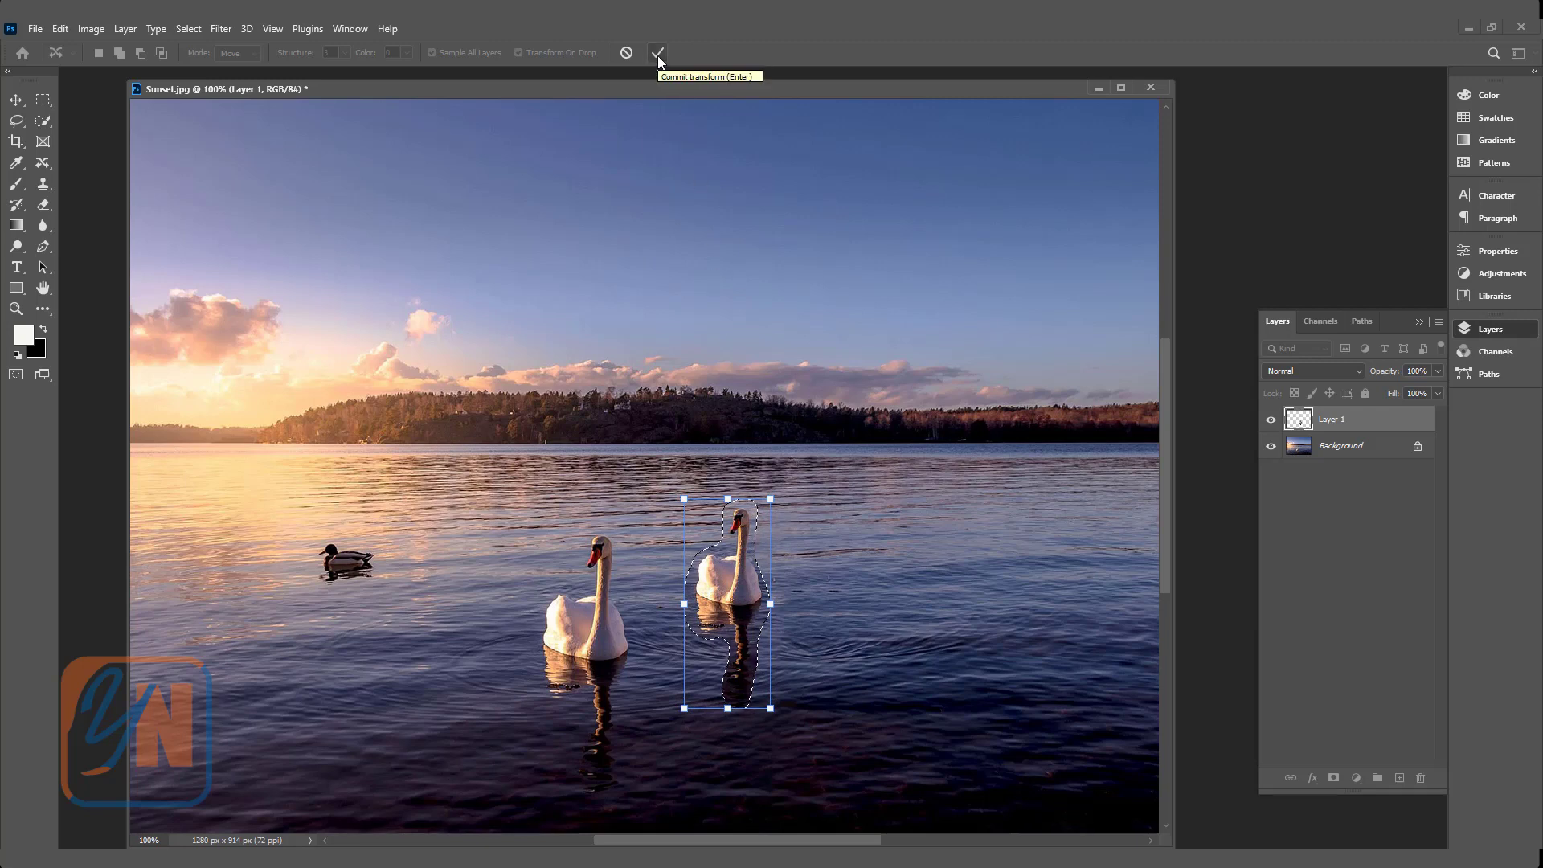
{"action": "left_click", "coordinate": [657, 53]}
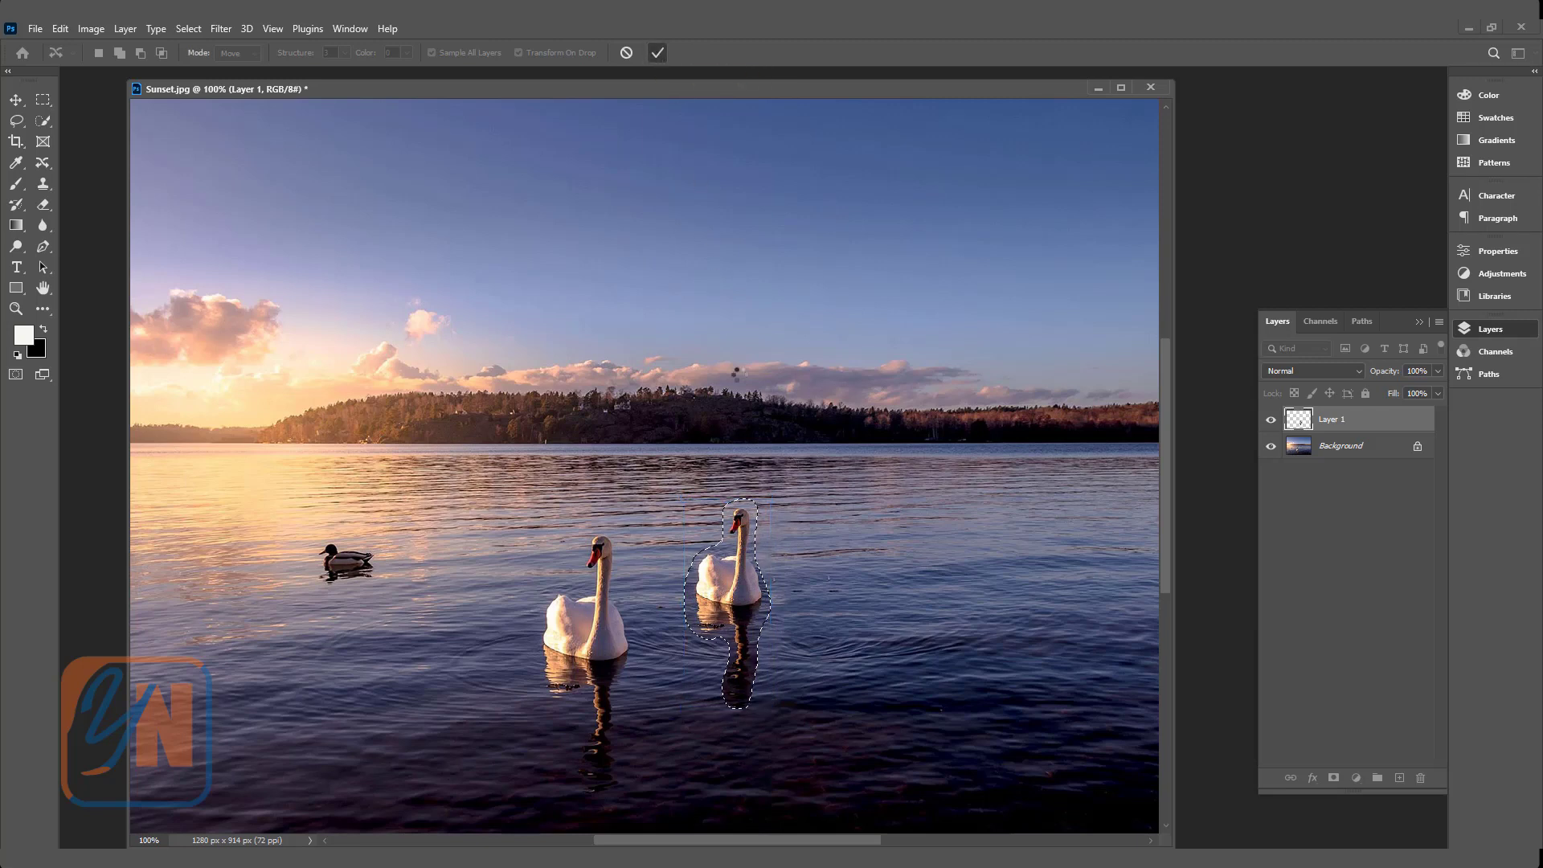
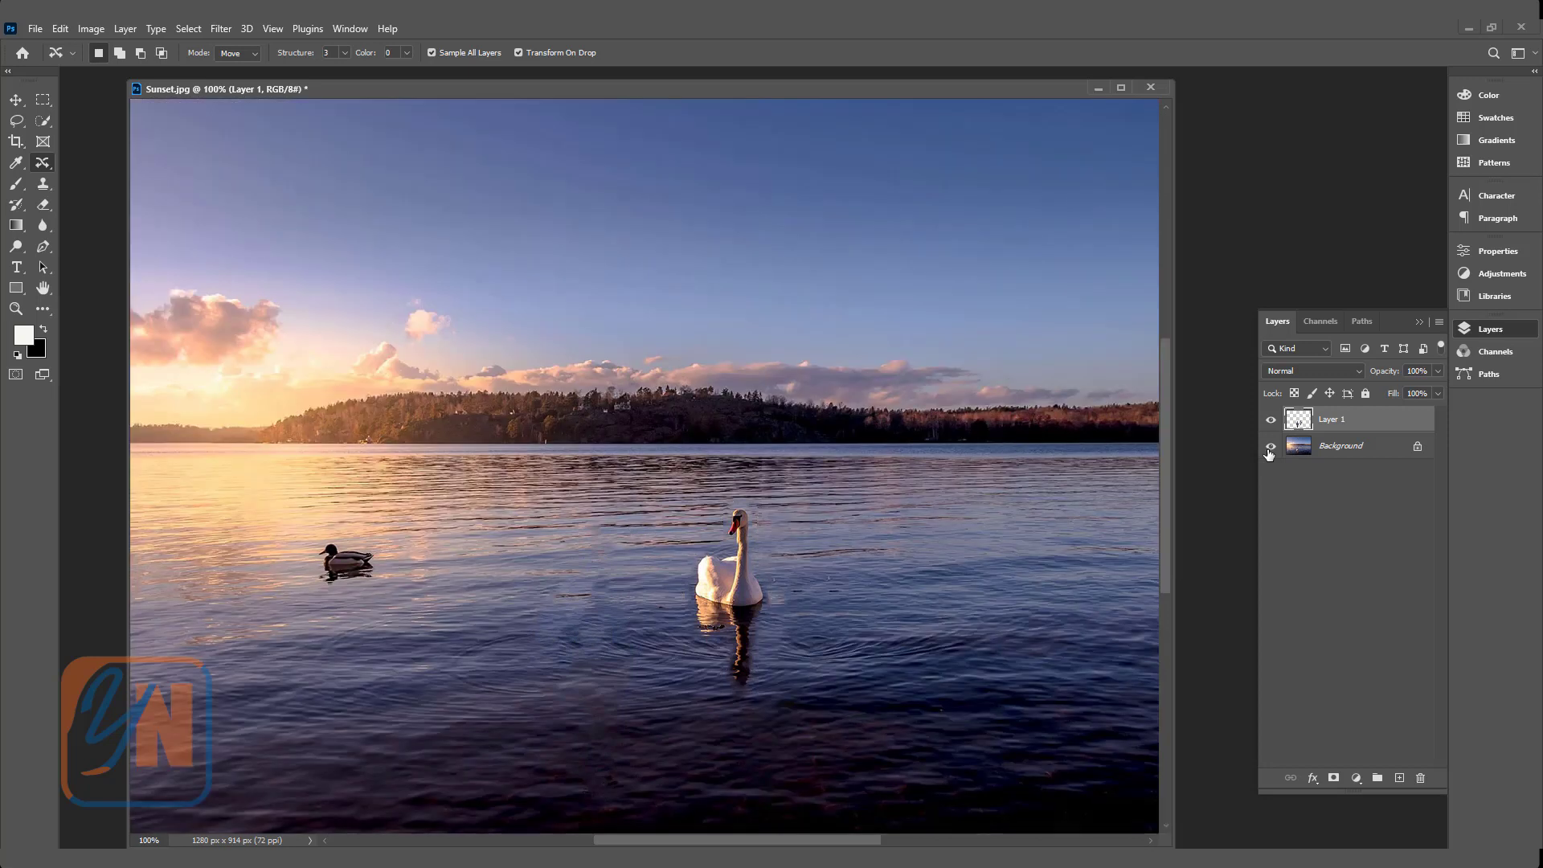
Step: With the Eraser at 33% opacity, fade the moved swan's reflection, and try erasing over the vacated area, undoing that stroke
{"action": "left_click", "coordinate": [43, 206]}
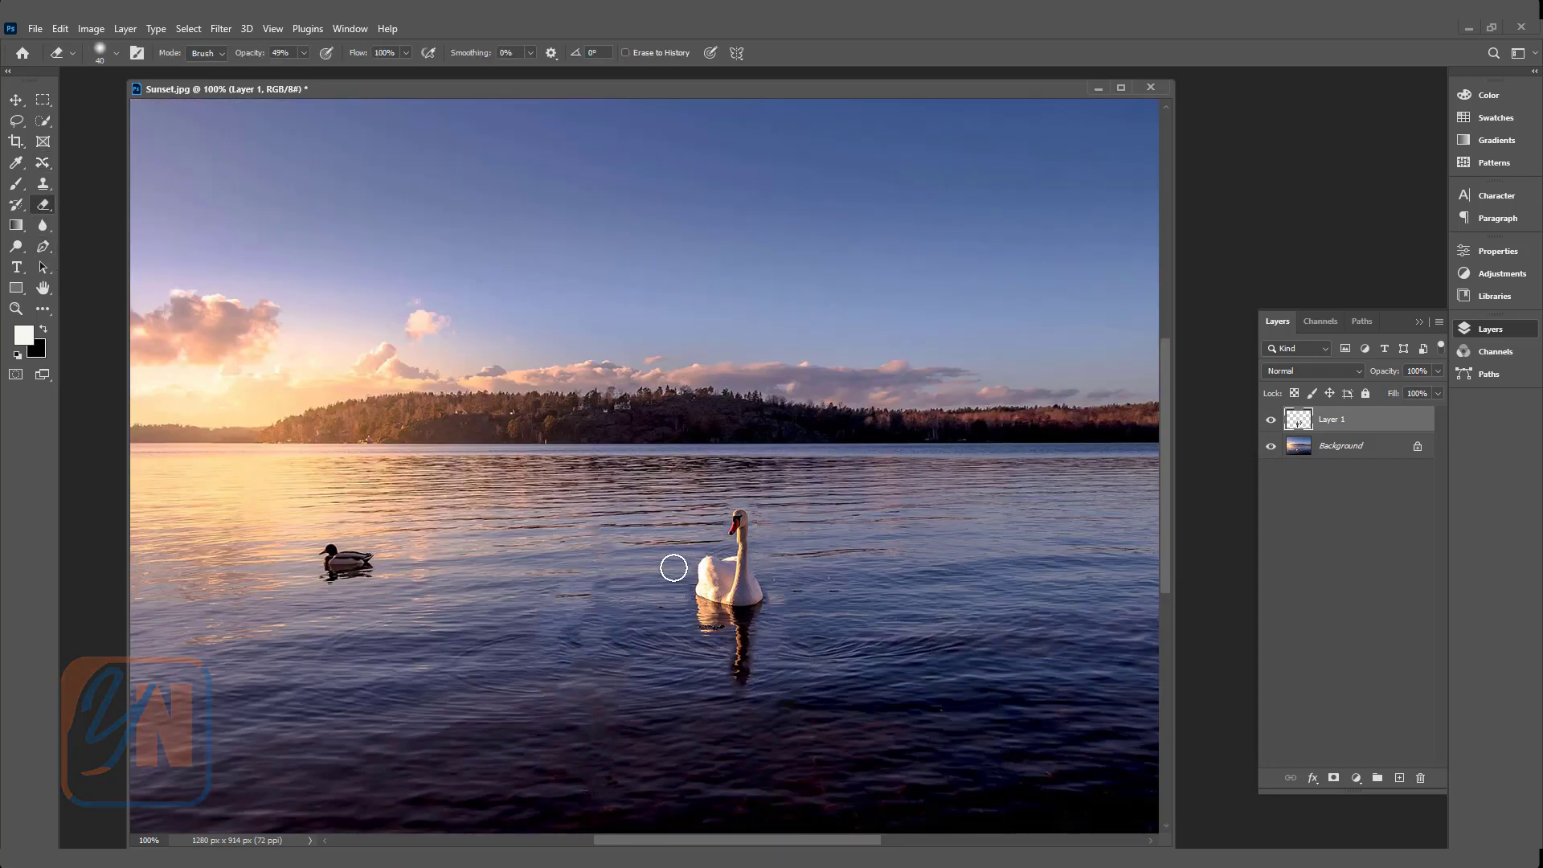
{"action": "key", "text": "3"}
{"action": "key", "text": "3"}
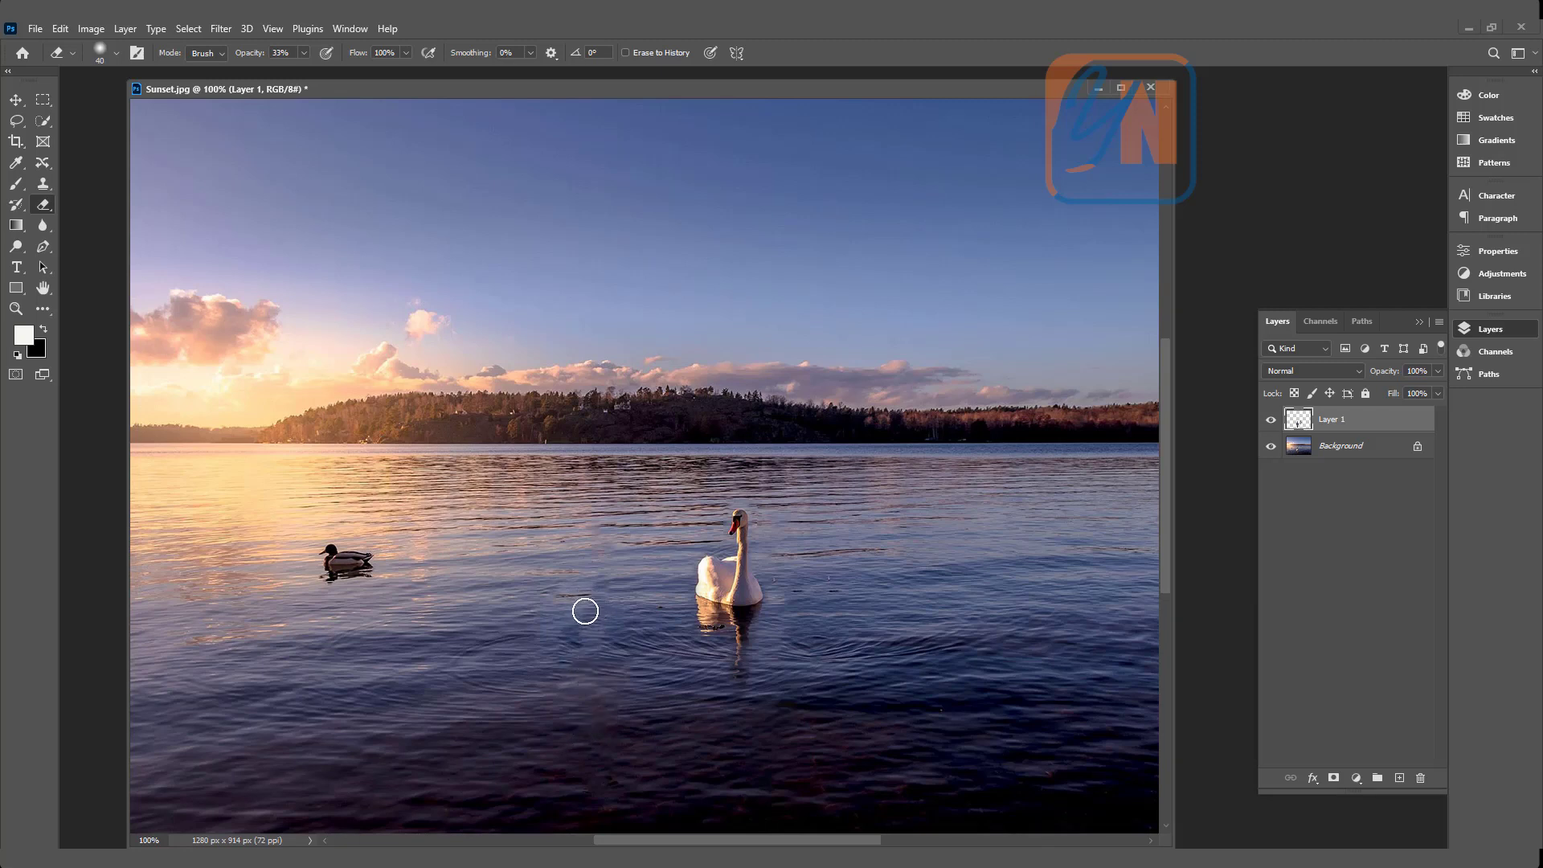
{"action": "mouse_move", "coordinate": [566, 675]}
{"action": "left_mouse_down"}
{"action": "mouse_move", "coordinate": [570, 594]}
{"action": "mouse_move", "coordinate": [567, 654]}
{"action": "mouse_move", "coordinate": [608, 630]}
{"action": "mouse_move", "coordinate": [577, 688]}
{"action": "left_mouse_up"}
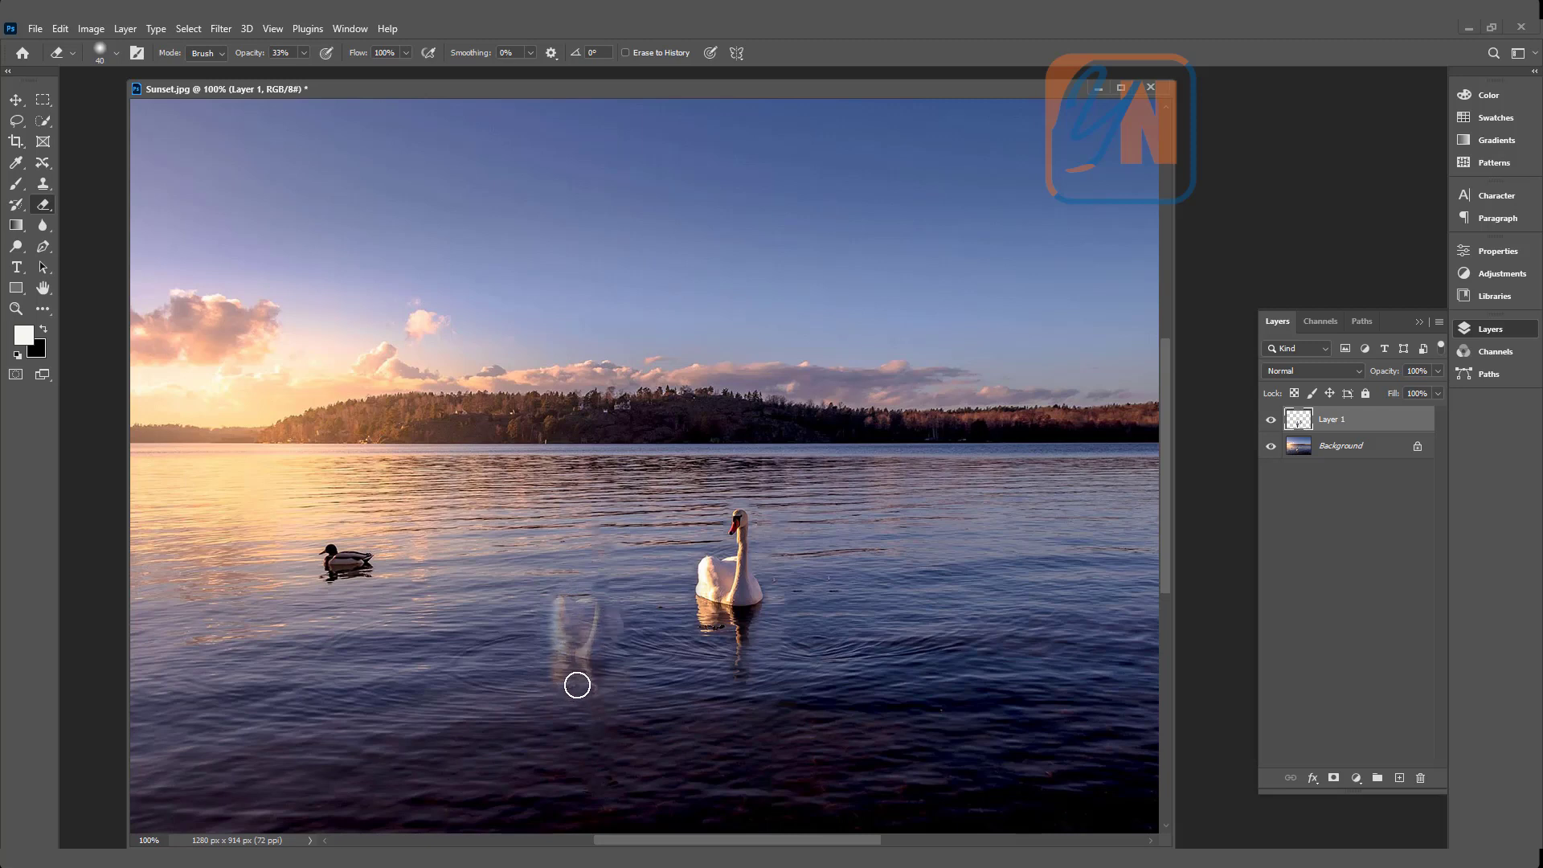
{"action": "key", "text": "ctrl+z"}
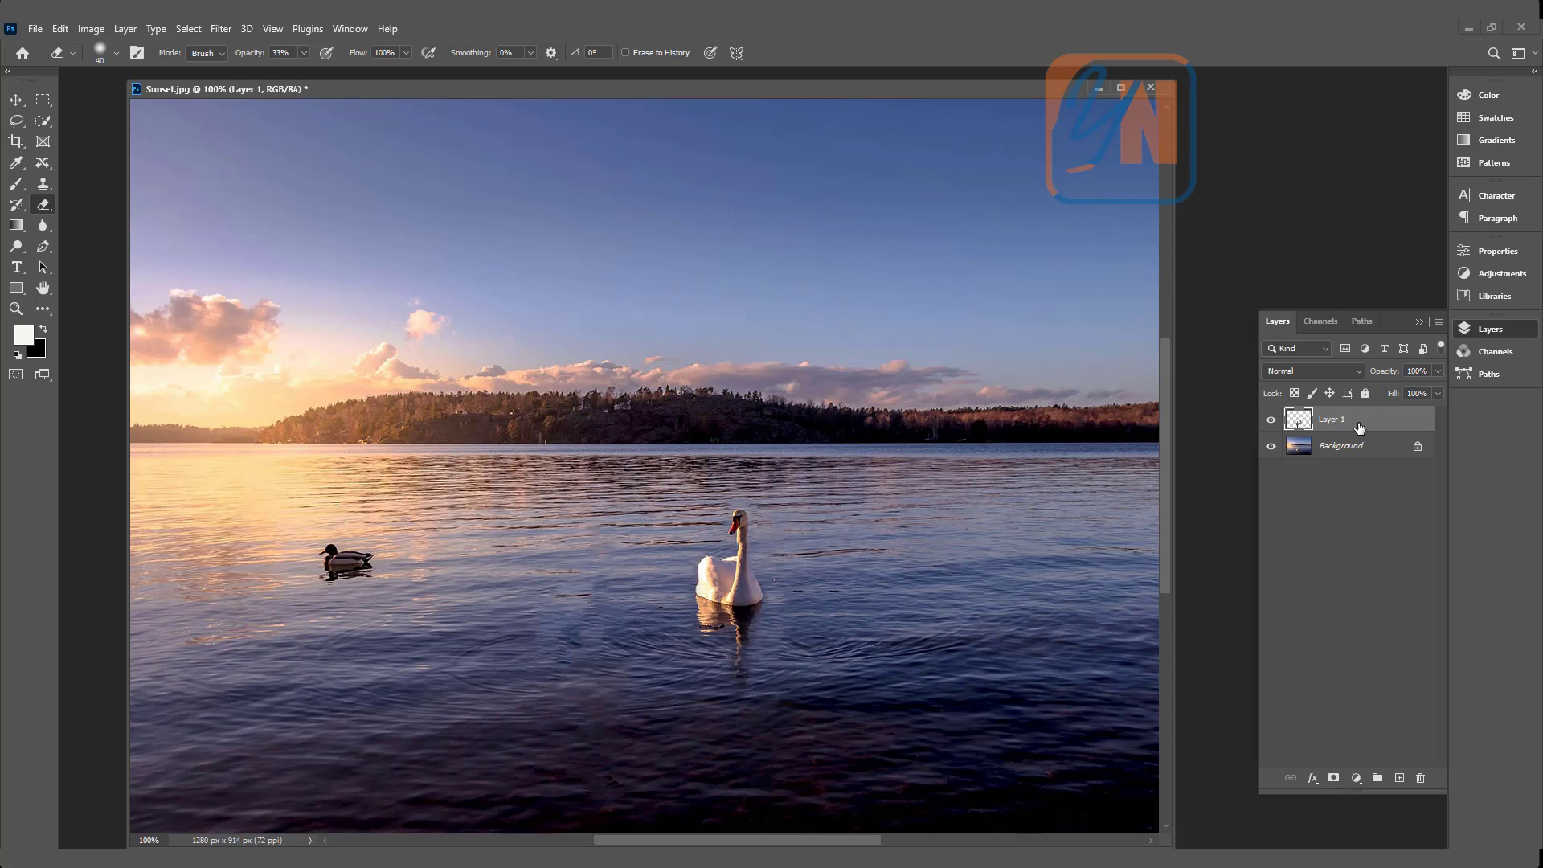
Step: Try merging Layer 1 into the background and stamping all visible layers onto a new layer, discarding both results
{"action": "key", "text": "ctrl+e"}
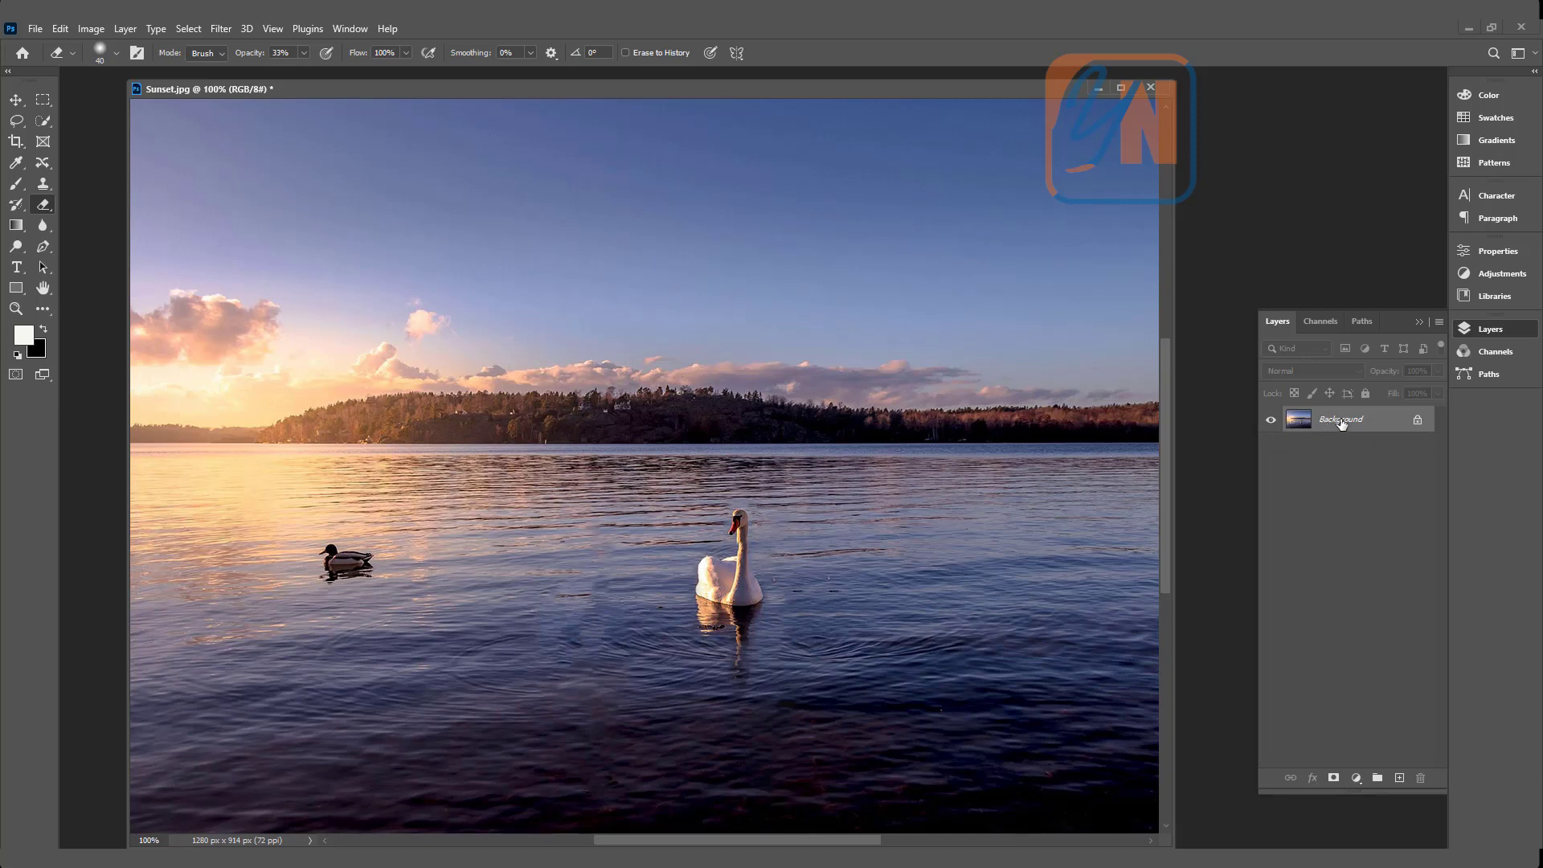
{"action": "key", "text": "ctrl+shift+alt+n"}
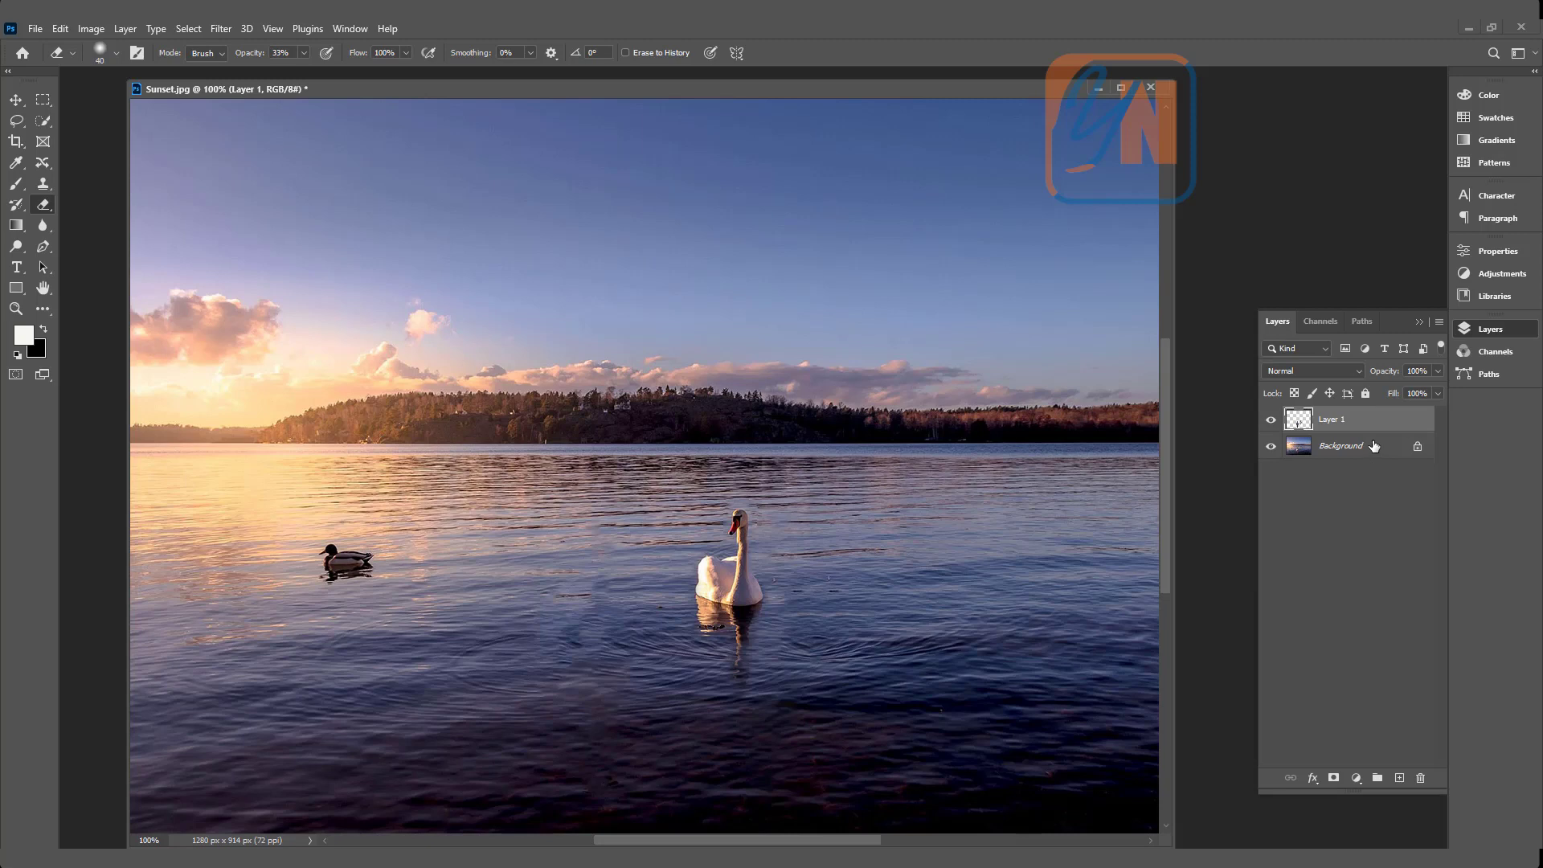
{"action": "key", "text": "ctrl+alt+shift+e"}
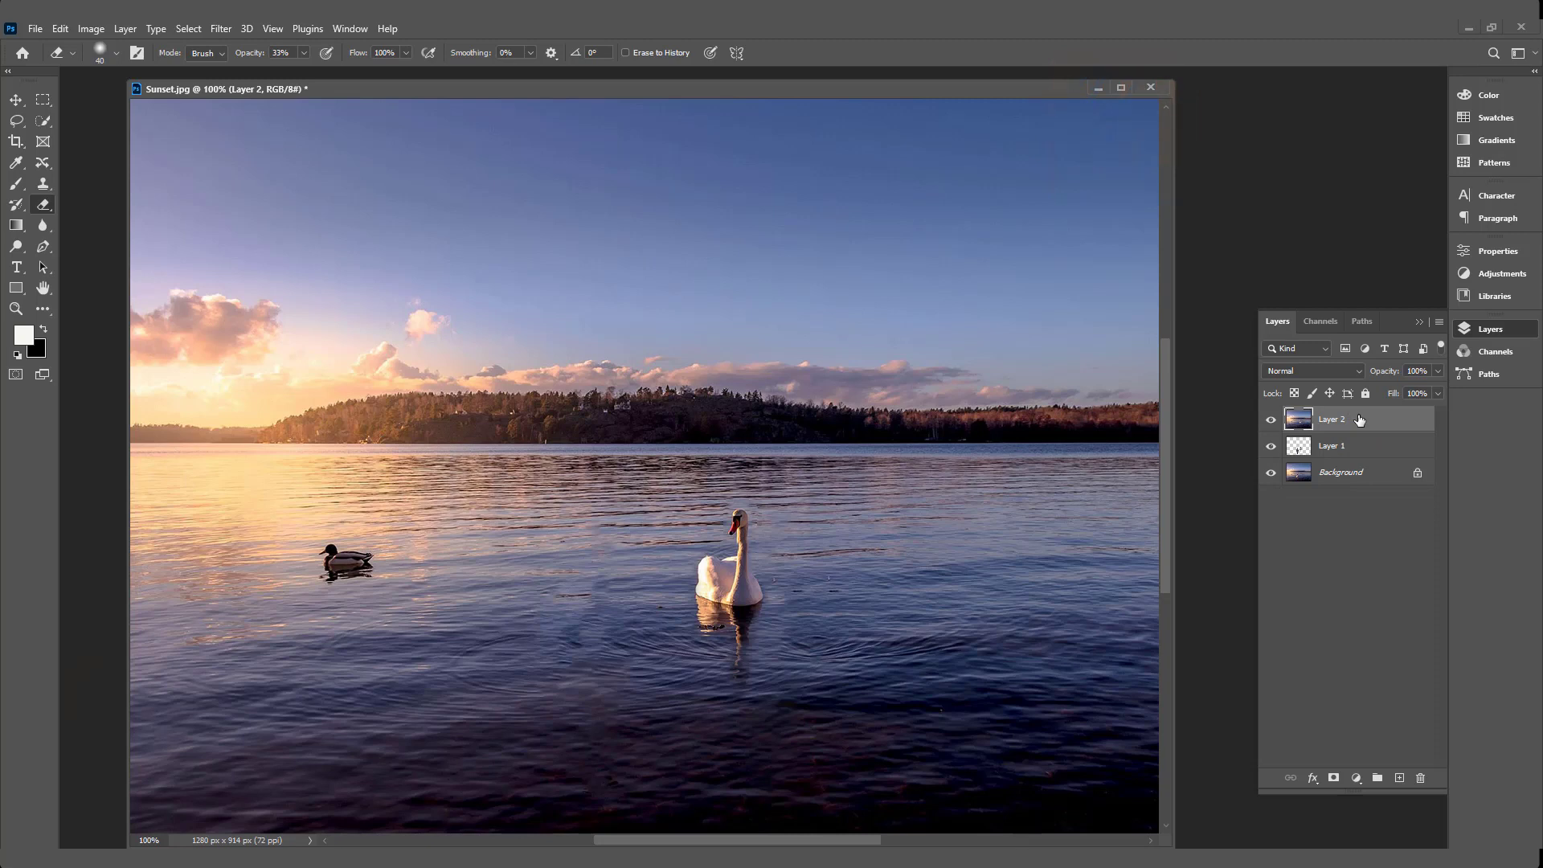
{"action": "key", "text": "Delete"}
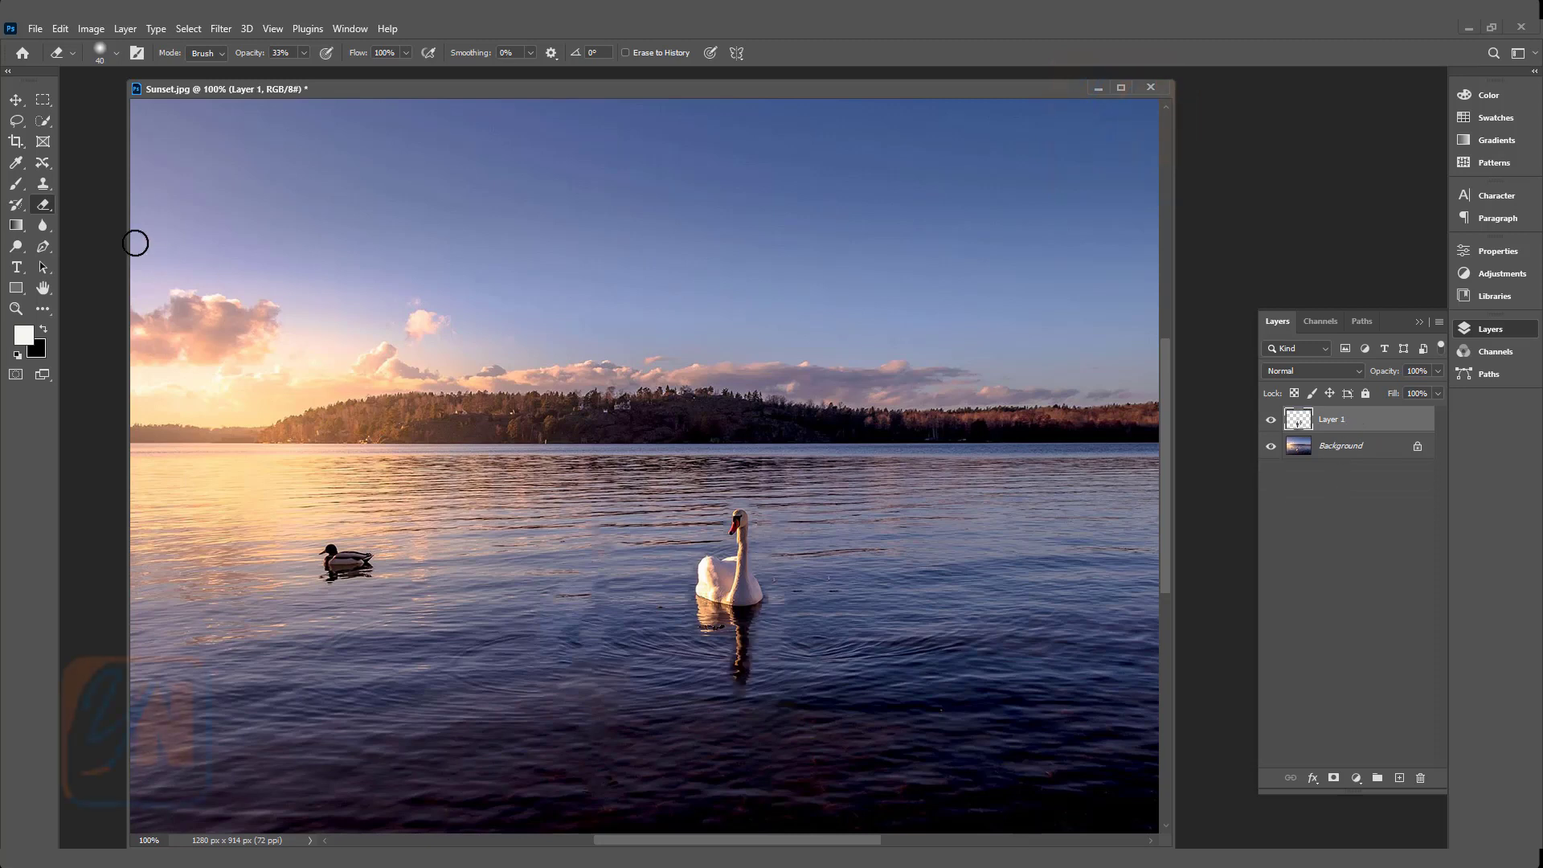
Step: Delete Layer 1, which holds the moved swan
{"action": "left_click", "coordinate": [16, 100]}
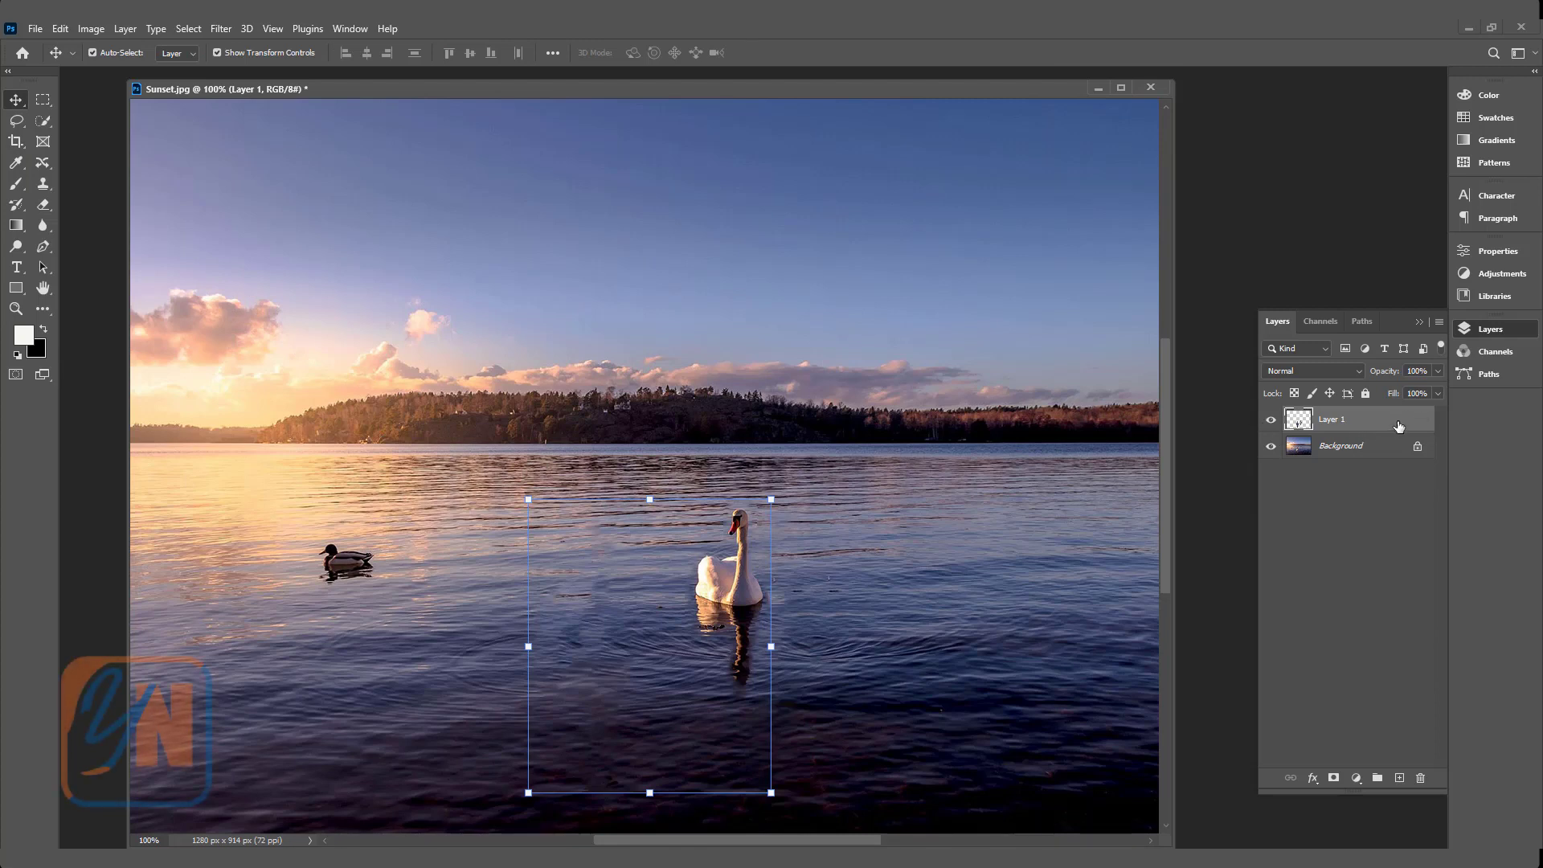
{"action": "left_click", "coordinate": [1416, 778]}
{"action": "left_click", "coordinate": [695, 336]}
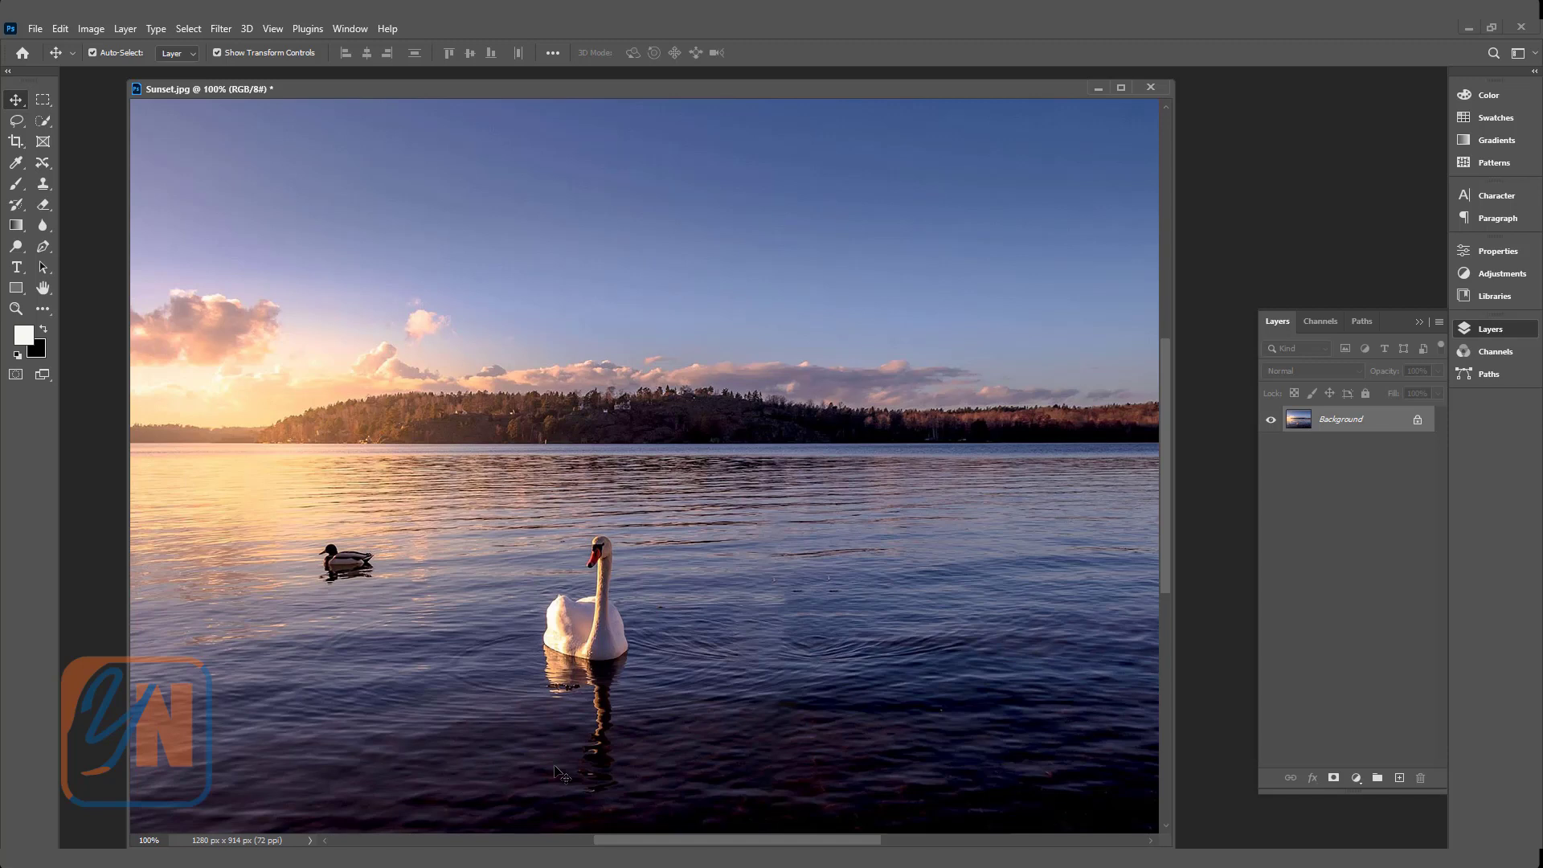
Step: Set the Content-Aware Move tool to Extend mode and add a new empty layer for the result, sampling all layers
{"action": "left_click", "coordinate": [45, 164]}
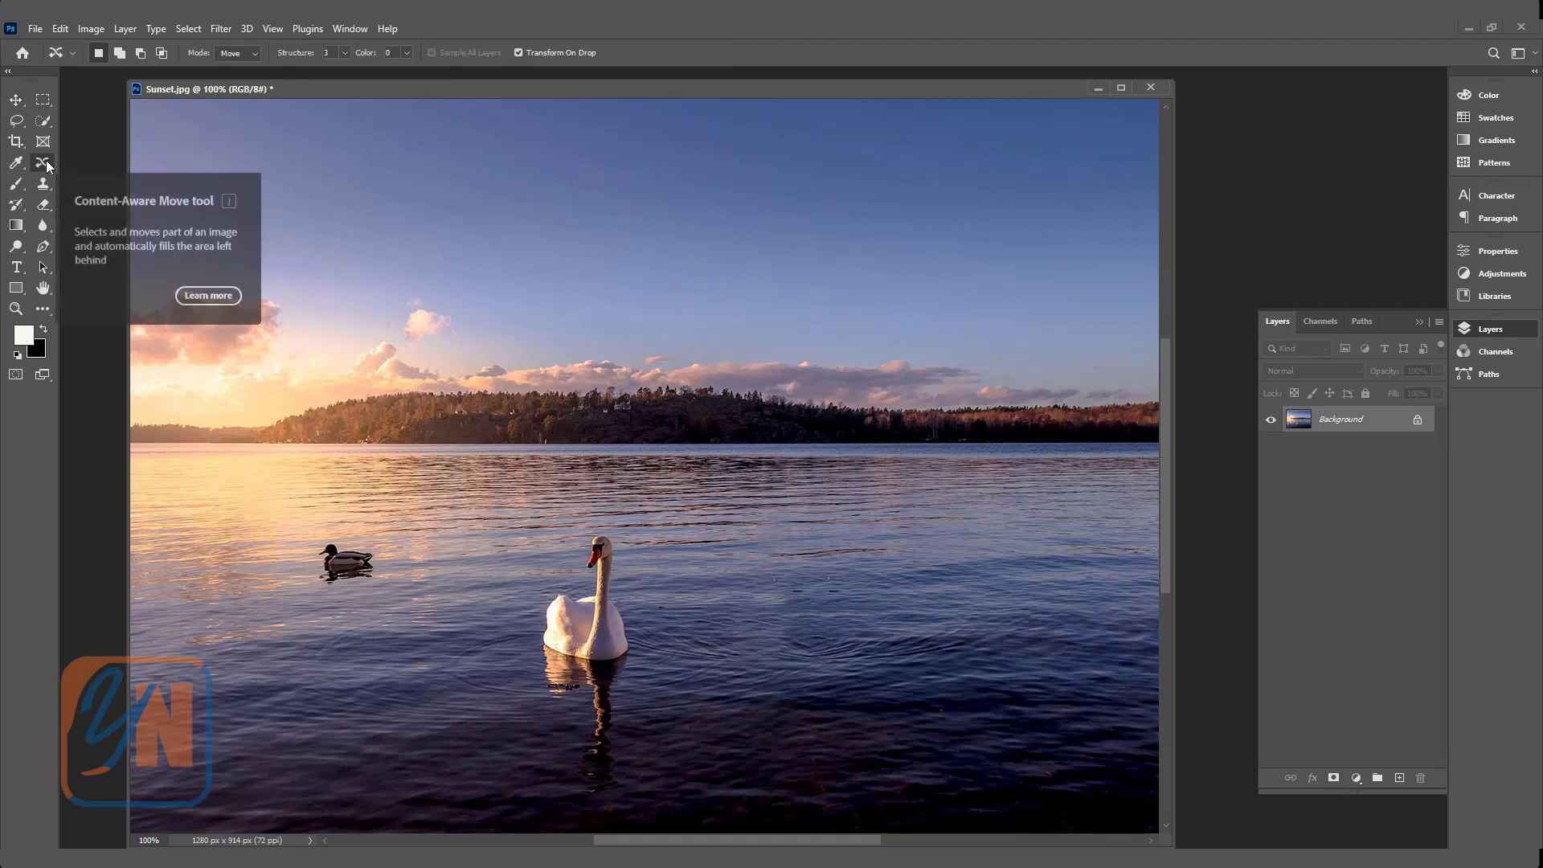
{"action": "left_click", "coordinate": [254, 56]}
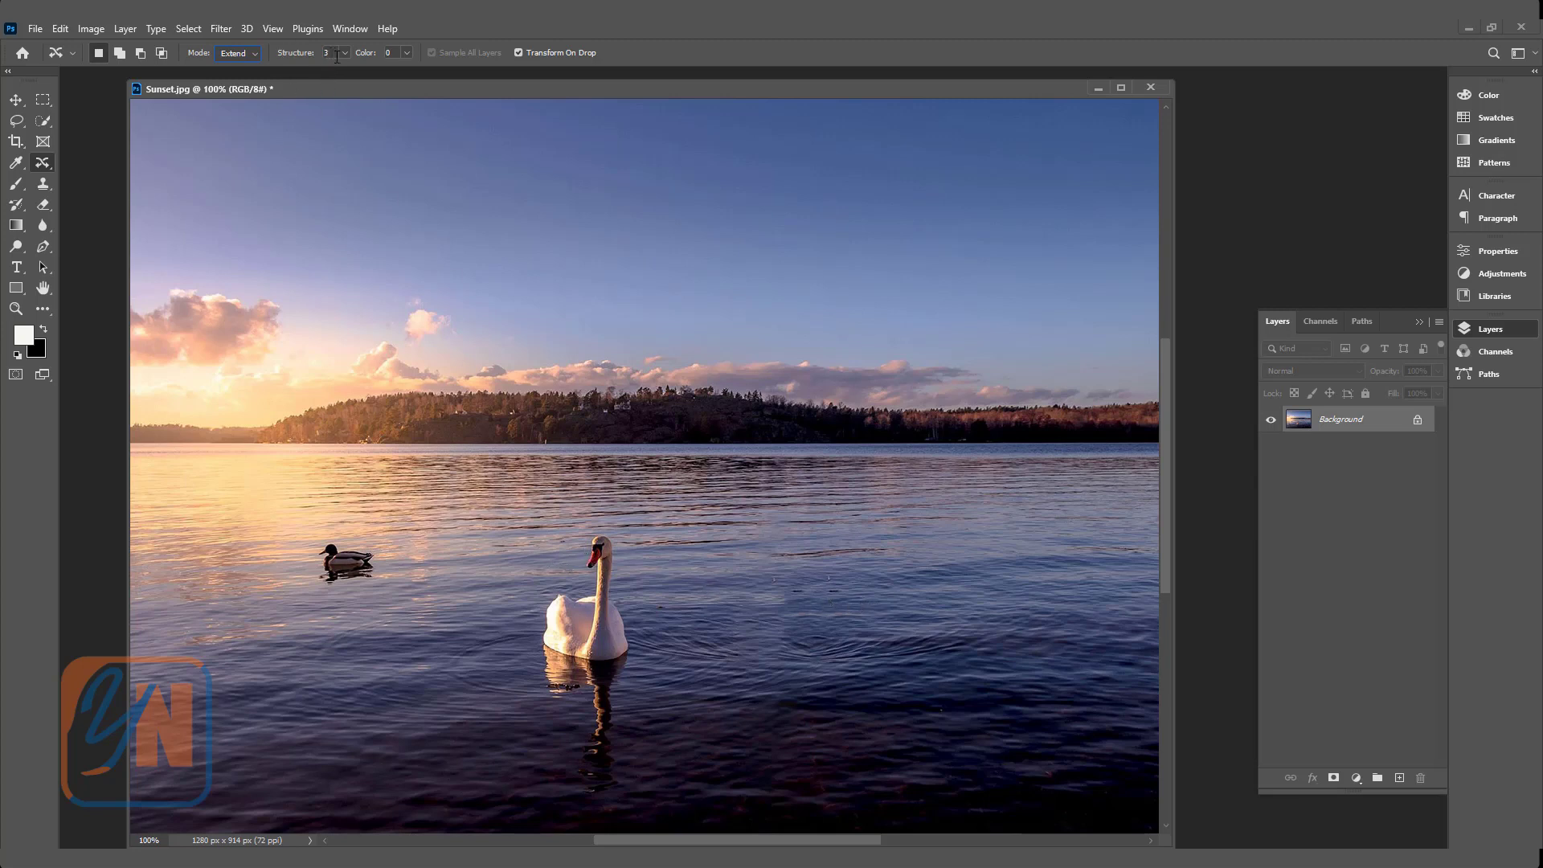
{"action": "left_click", "coordinate": [1398, 778]}
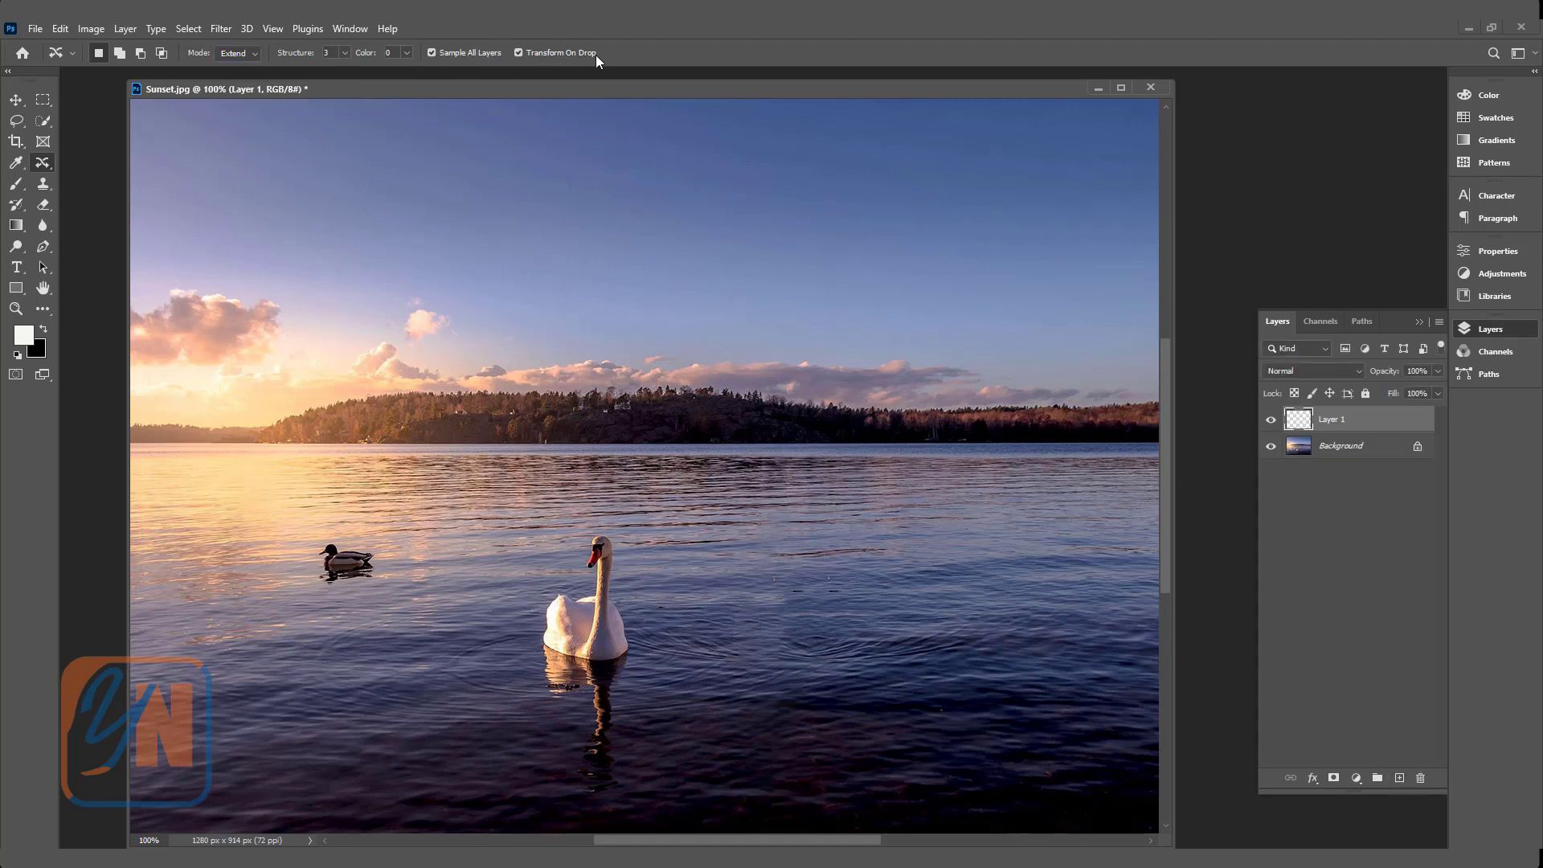
Step: Outline the swan with its reflection, place a smaller copy farther back on the water beside it, commit, and deselect
{"action": "mouse_move", "coordinate": [579, 585]}
{"action": "left_mouse_down"}
{"action": "mouse_move", "coordinate": [587, 527]}
{"action": "mouse_move", "coordinate": [623, 537]}
{"action": "mouse_move", "coordinate": [643, 658]}
{"action": "mouse_move", "coordinate": [612, 792]}
{"action": "mouse_move", "coordinate": [585, 790]}
{"action": "mouse_move", "coordinate": [583, 720]}
{"action": "mouse_move", "coordinate": [547, 703]}
{"action": "mouse_move", "coordinate": [541, 603]}
{"action": "mouse_move", "coordinate": [578, 587]}
{"action": "left_mouse_up"}
{"action": "left_click_drag", "start_coordinate": [575, 655], "coordinate": [703, 623]}
{"action": "left_click_drag", "start_coordinate": [773, 485], "coordinate": [740, 564]}
{"action": "left_click_drag", "start_coordinate": [719, 635], "coordinate": [730, 549]}
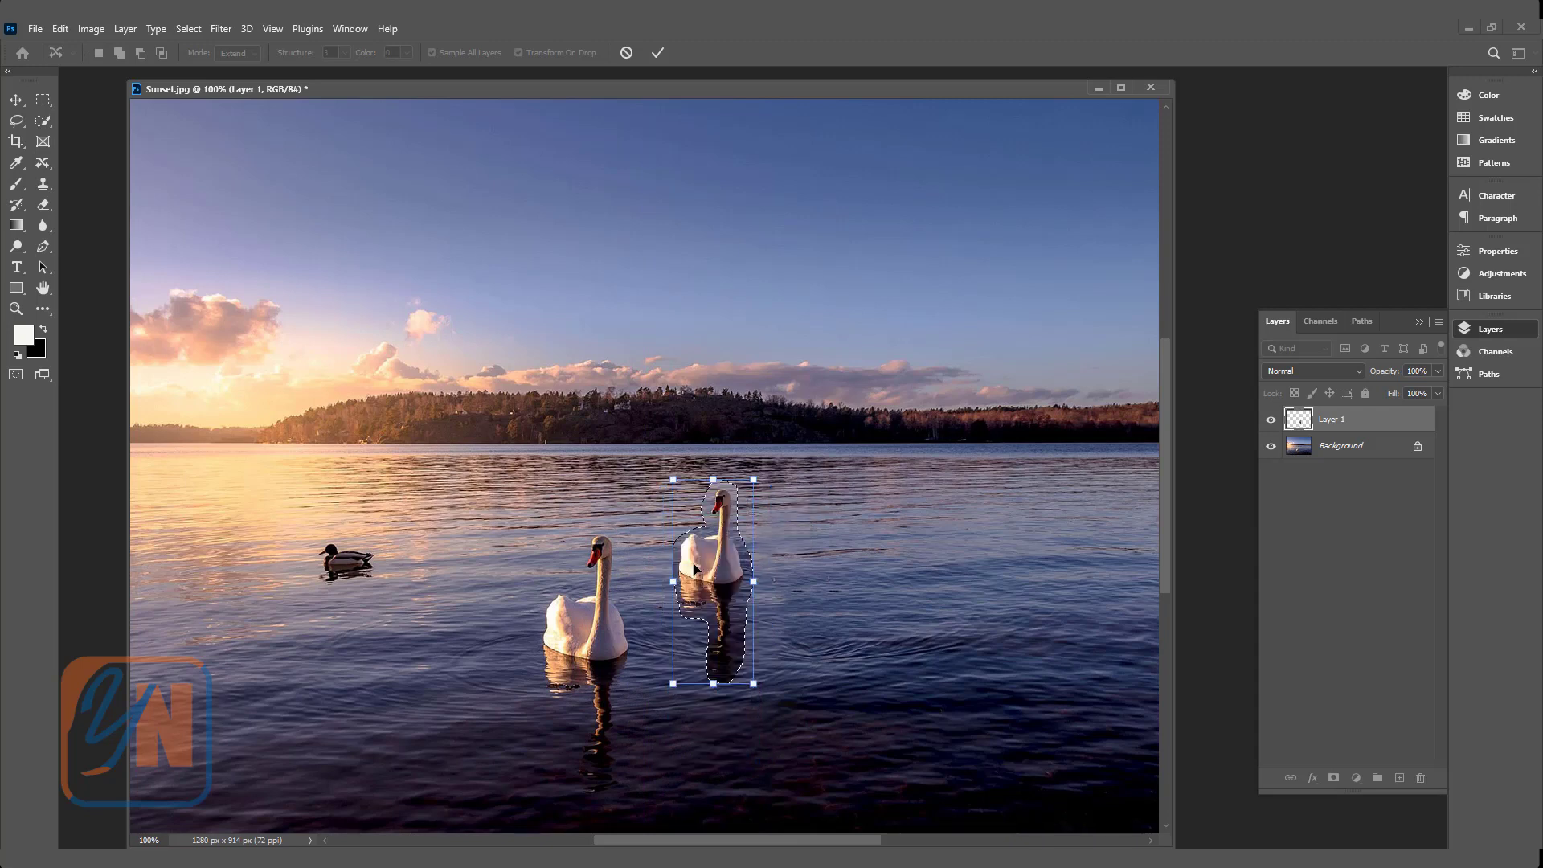
{"action": "key", "text": "Return"}
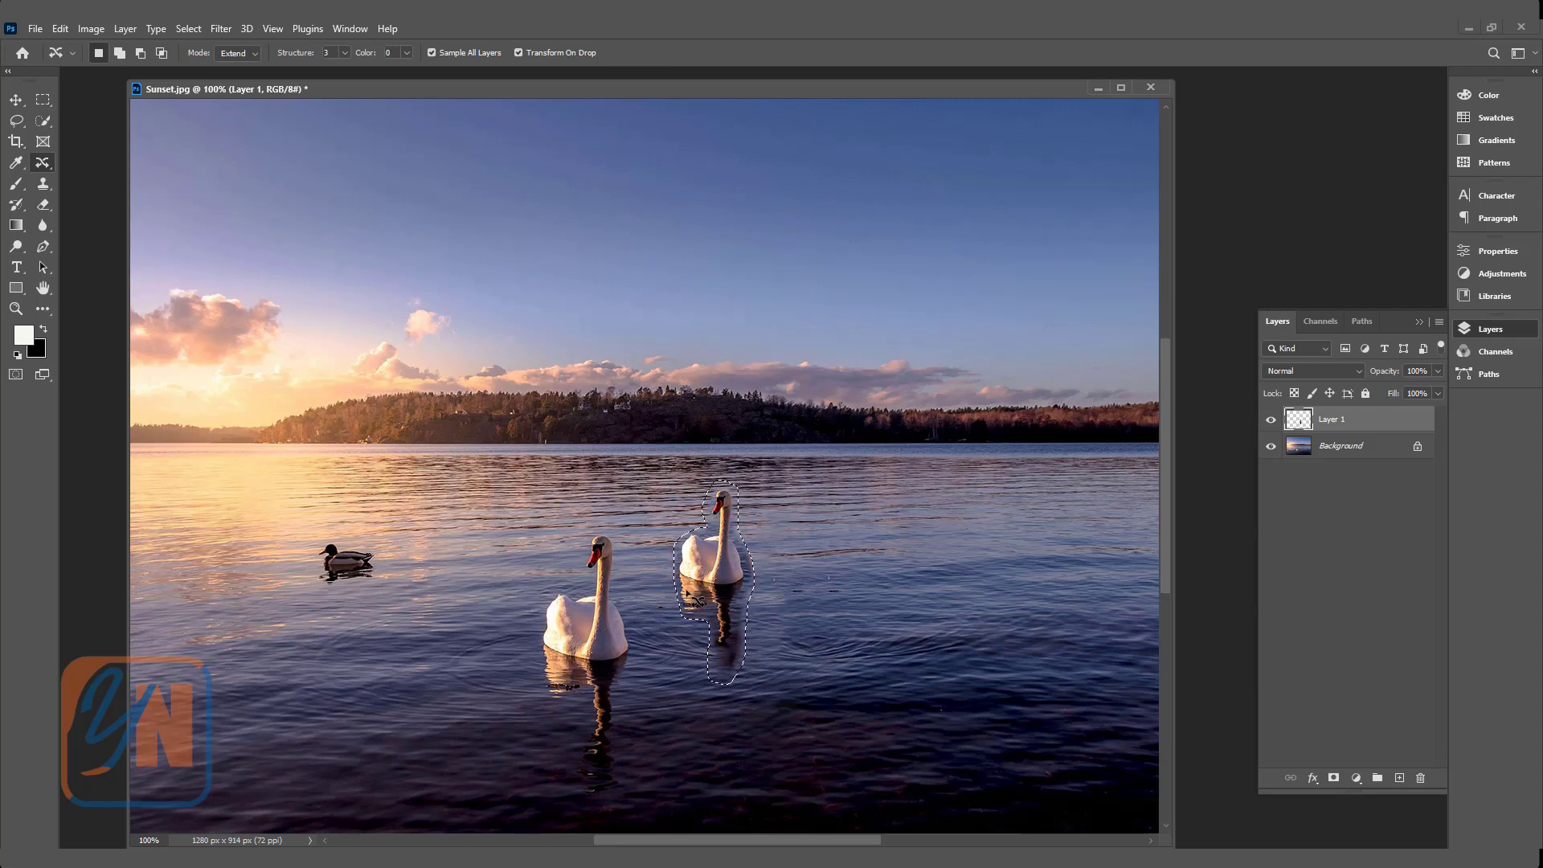
{"action": "key", "text": "ctrl+d"}
Step: Fade the edges and the reflection of the duplicated swan with the Eraser at 71% and 23% opacity
{"action": "left_click", "coordinate": [41, 205]}
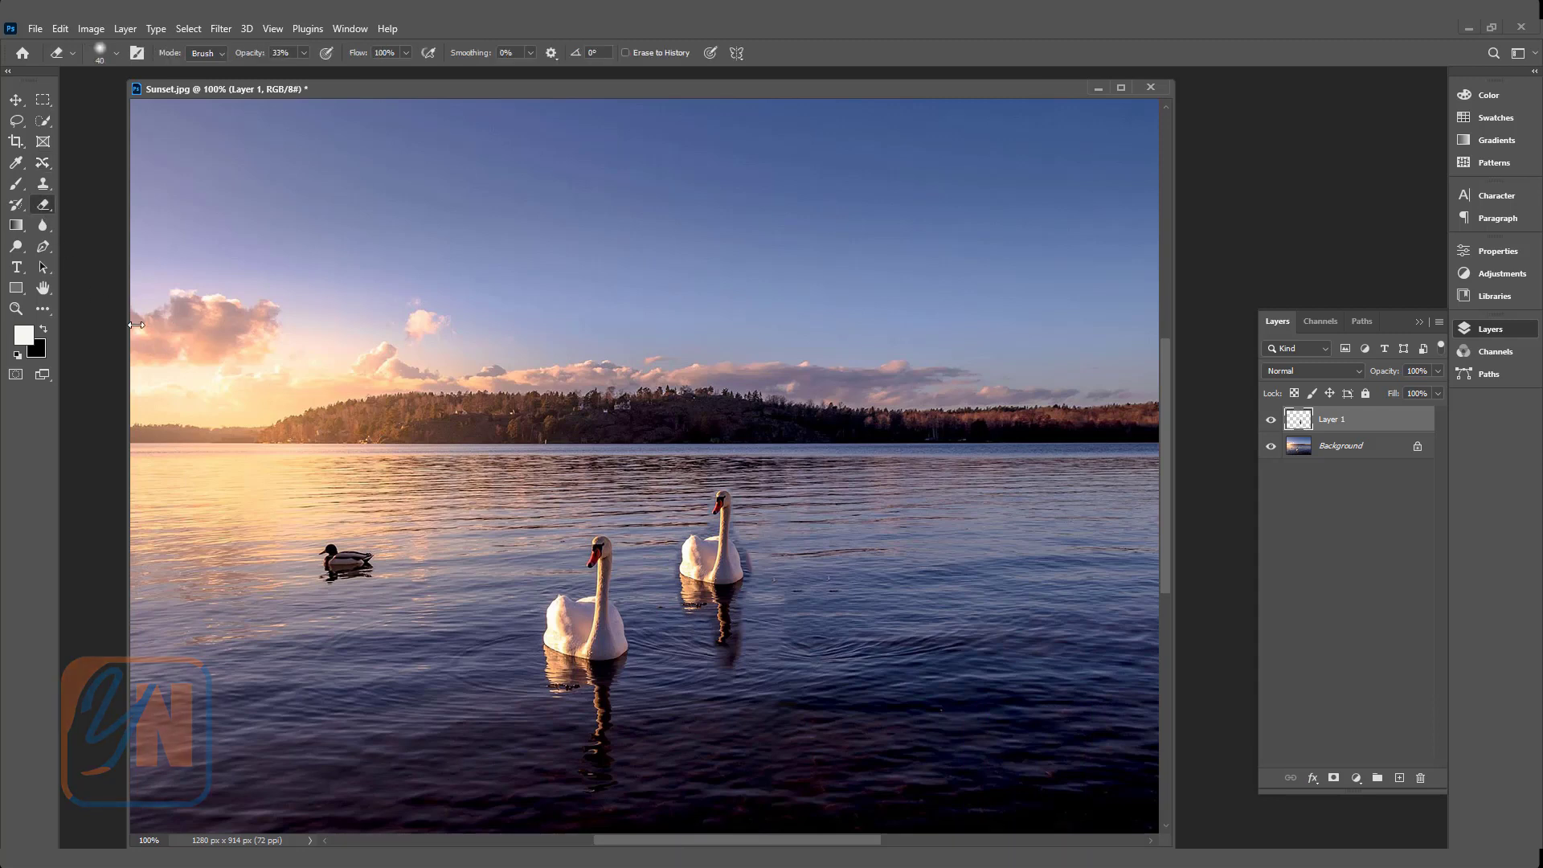
{"action": "key", "text": "7"}
{"action": "key", "text": "1"}
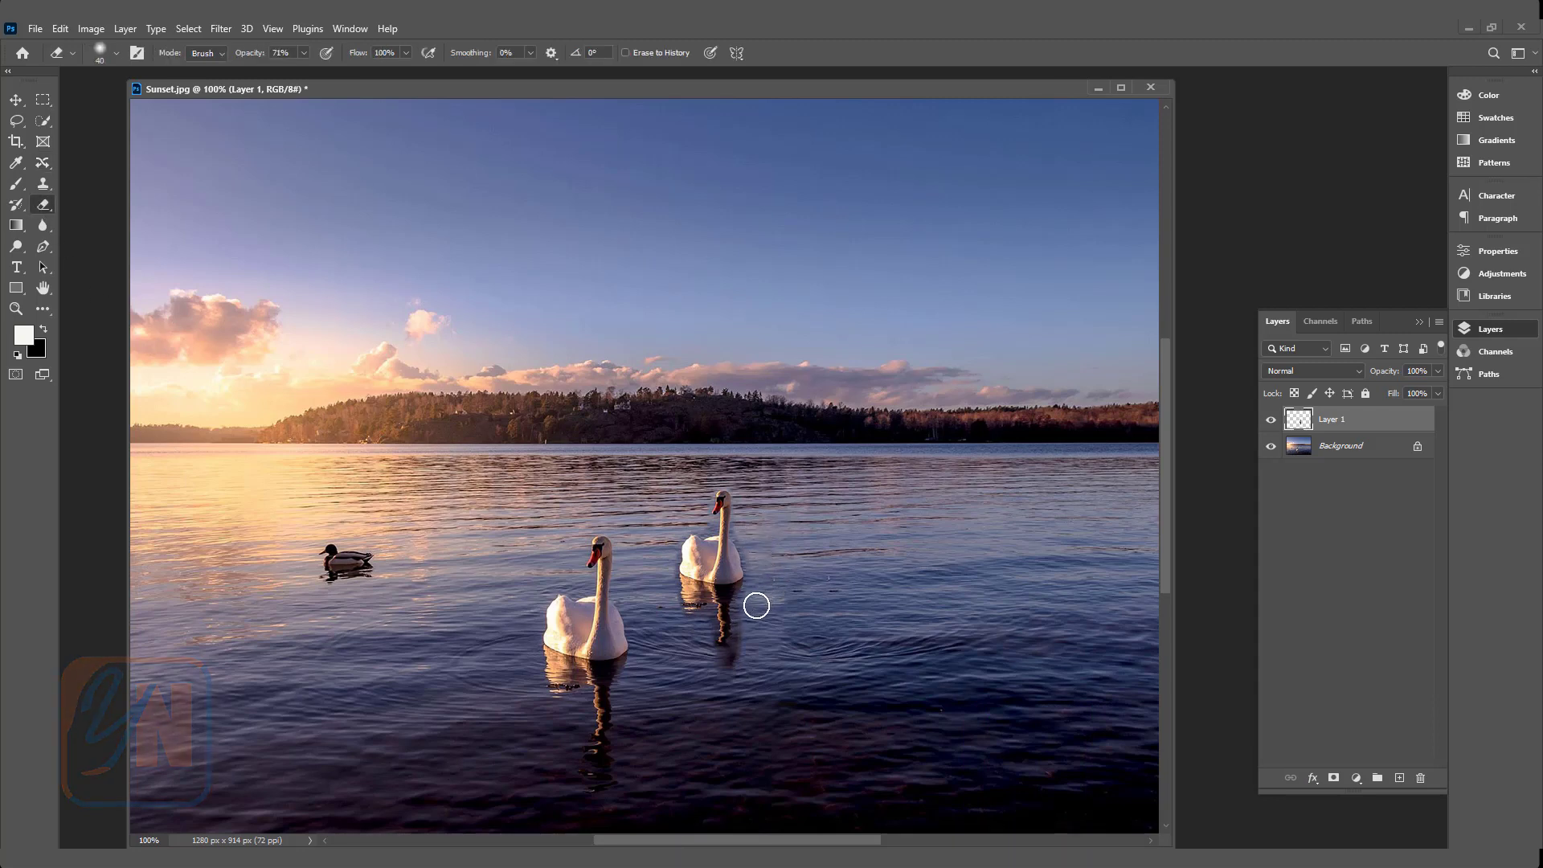
{"action": "left_click_drag", "start_coordinate": [746, 617], "coordinate": [756, 677]}
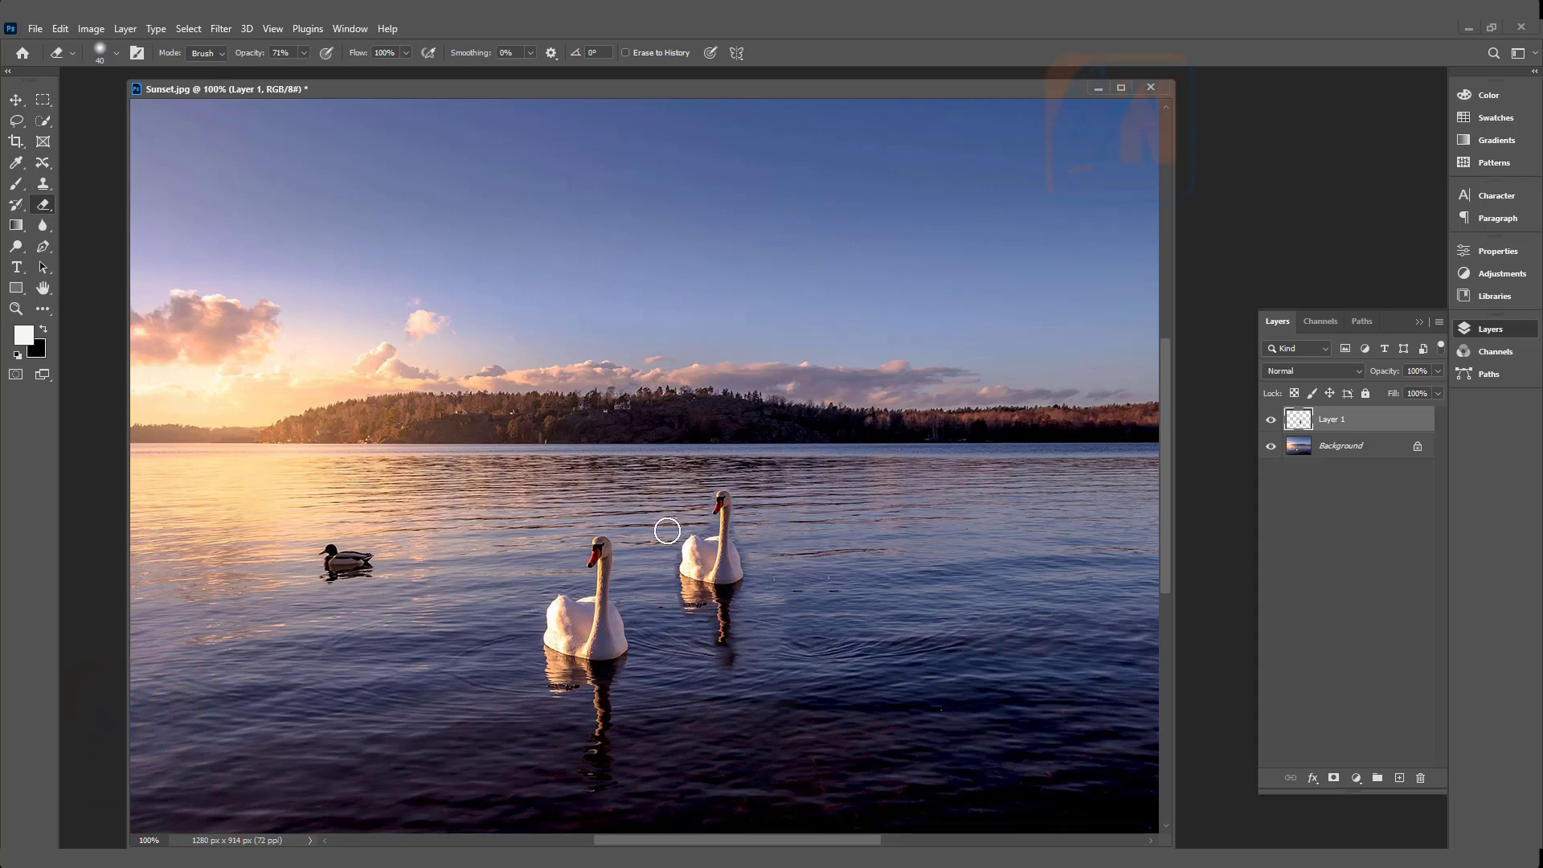
{"action": "key", "text": "2"}
{"action": "key", "text": "3"}
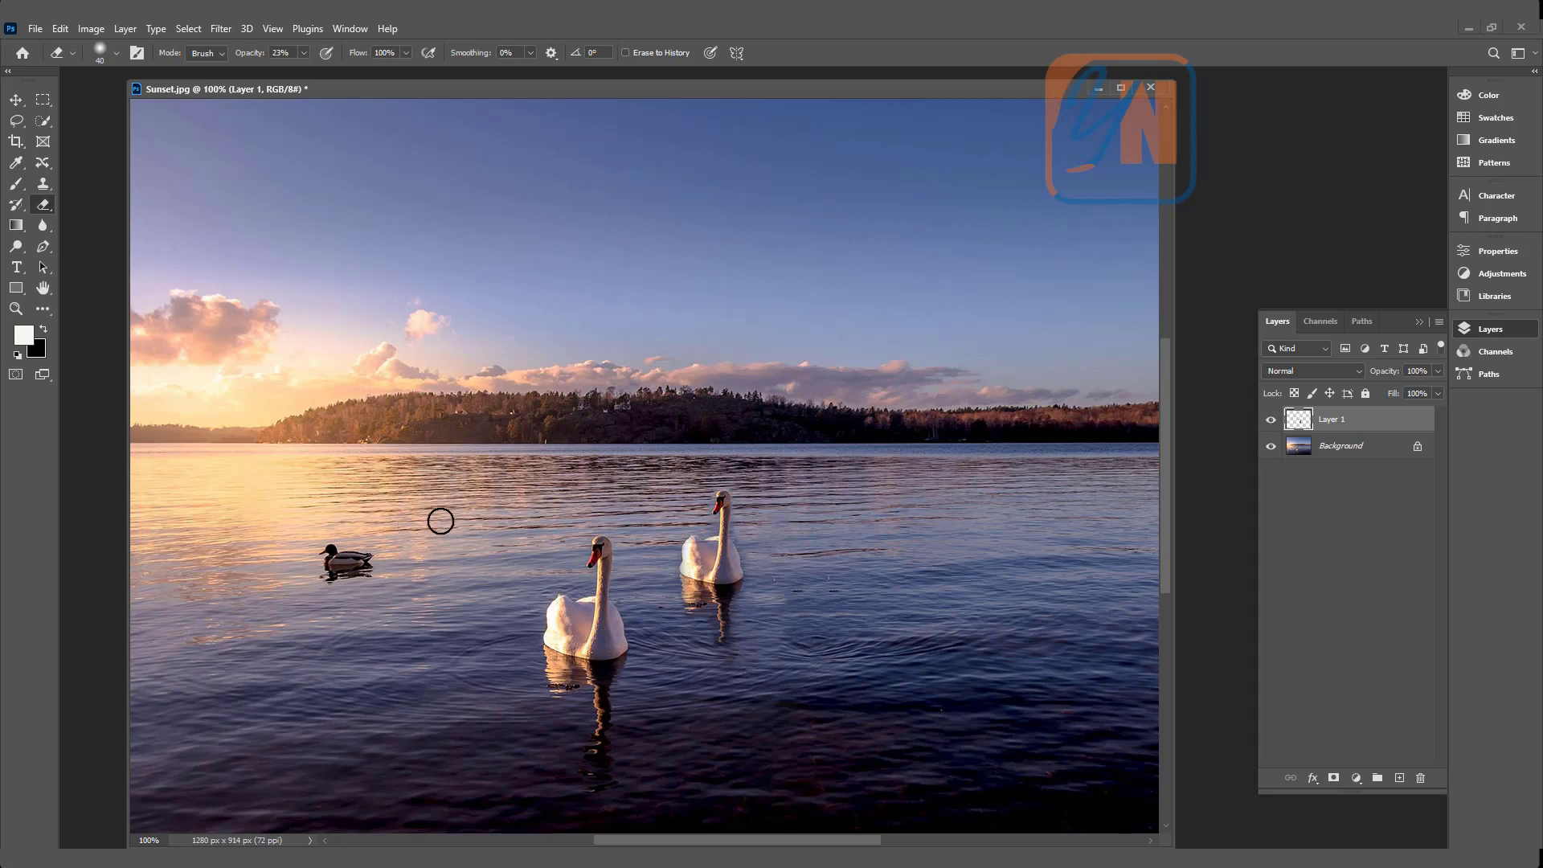
Step: Set up the Brush with 87% hardness and a 50 px size, and add a new empty layer above Layer 1
{"action": "left_click", "coordinate": [16, 185]}
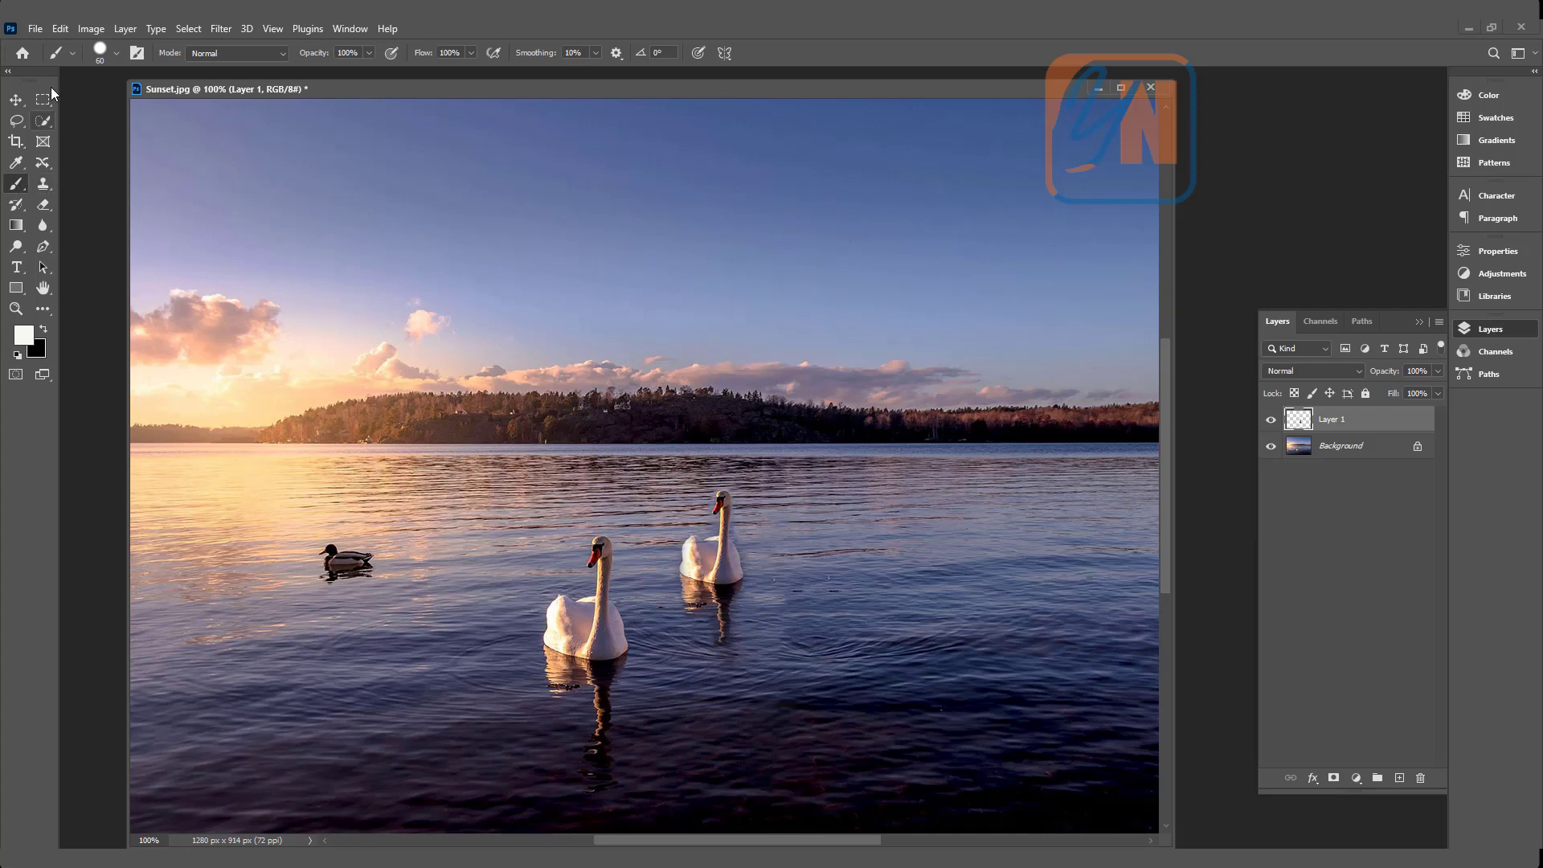
{"action": "left_click", "coordinate": [117, 53]}
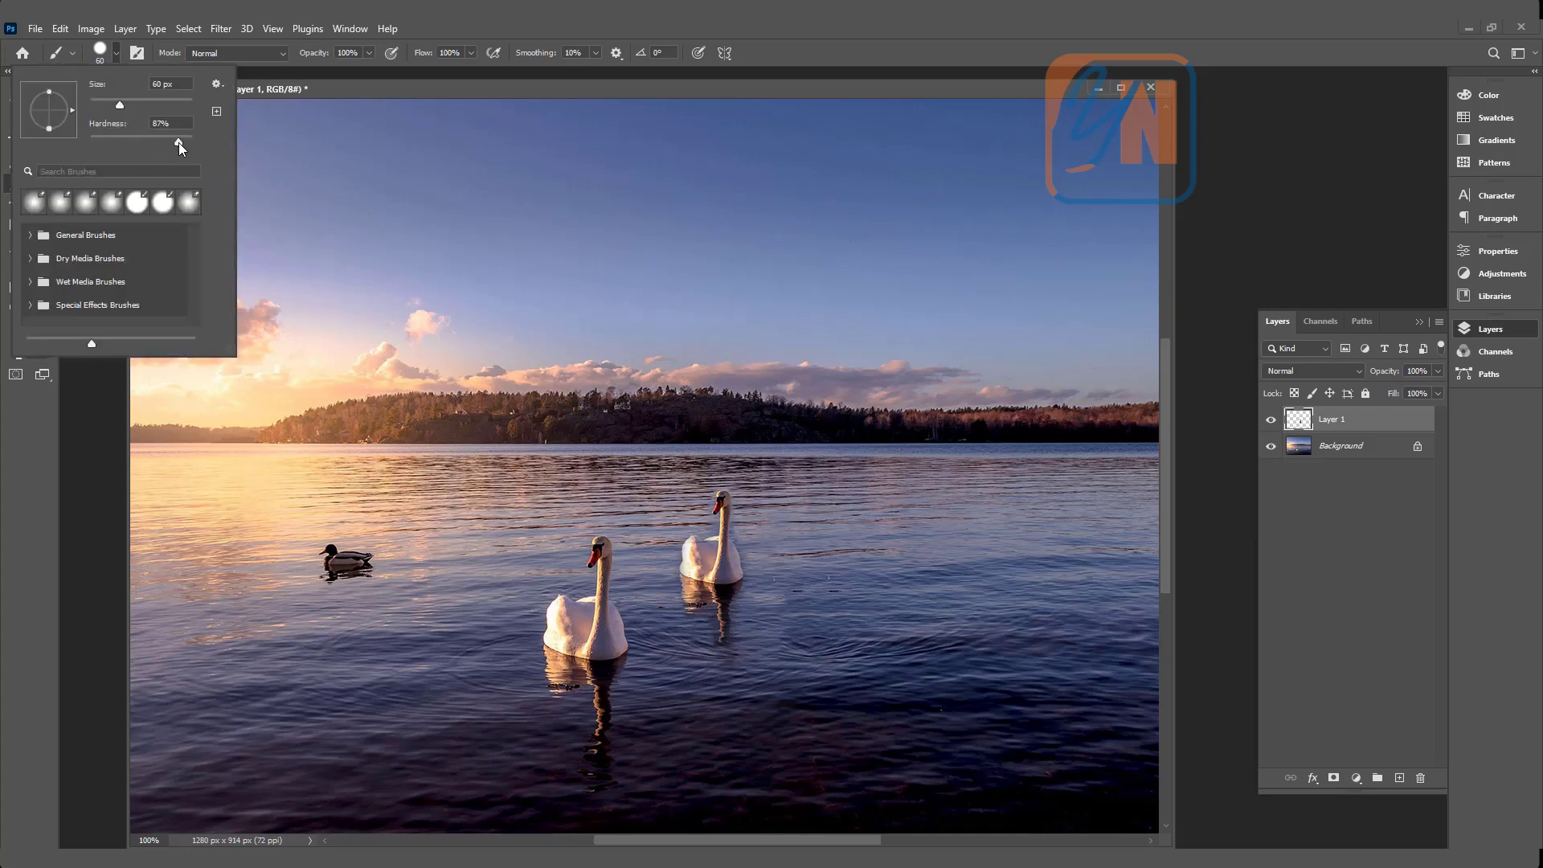
{"action": "left_click", "coordinate": [372, 84]}
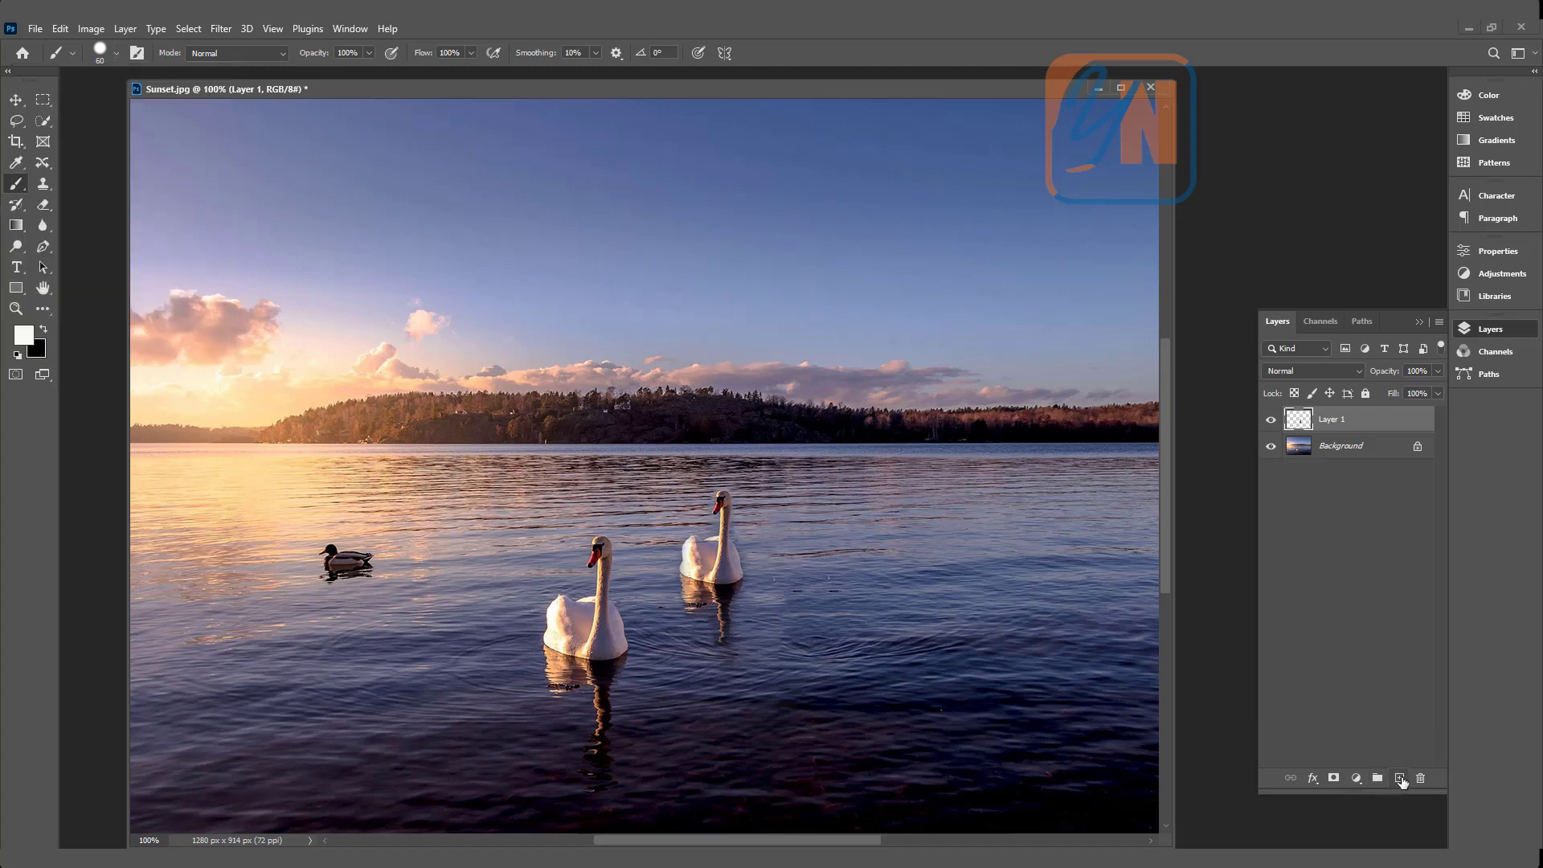
{"action": "left_click", "coordinate": [1400, 778]}
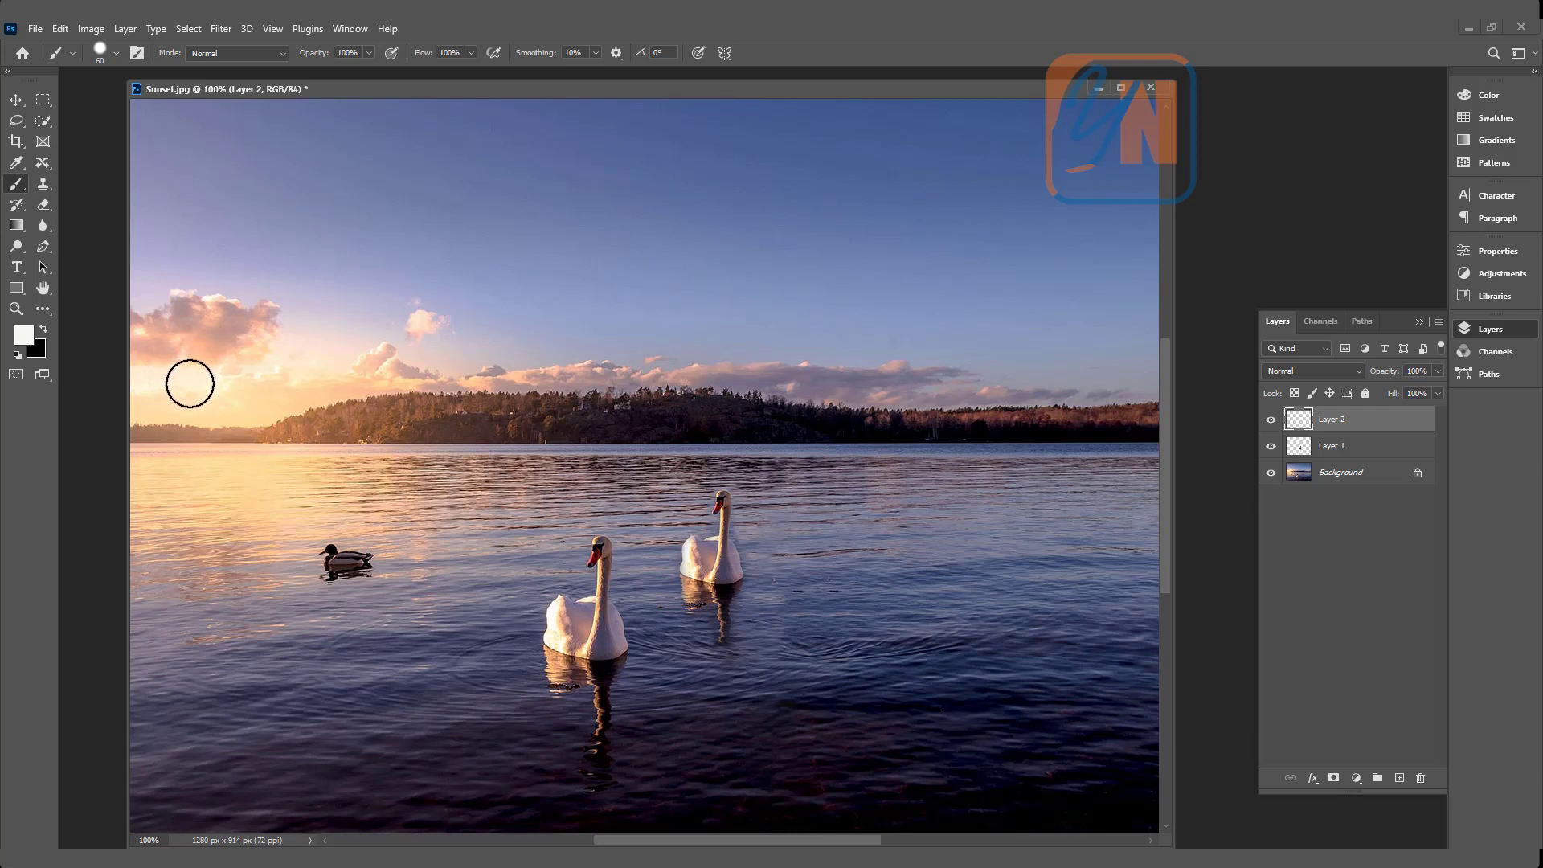
{"action": "key", "text": "bracketleft"}
Step: Set the foreground colour to orange f09c0c and paint a single sun dot in the bright sky below the large cloud
{"action": "left_click", "coordinate": [25, 336]}
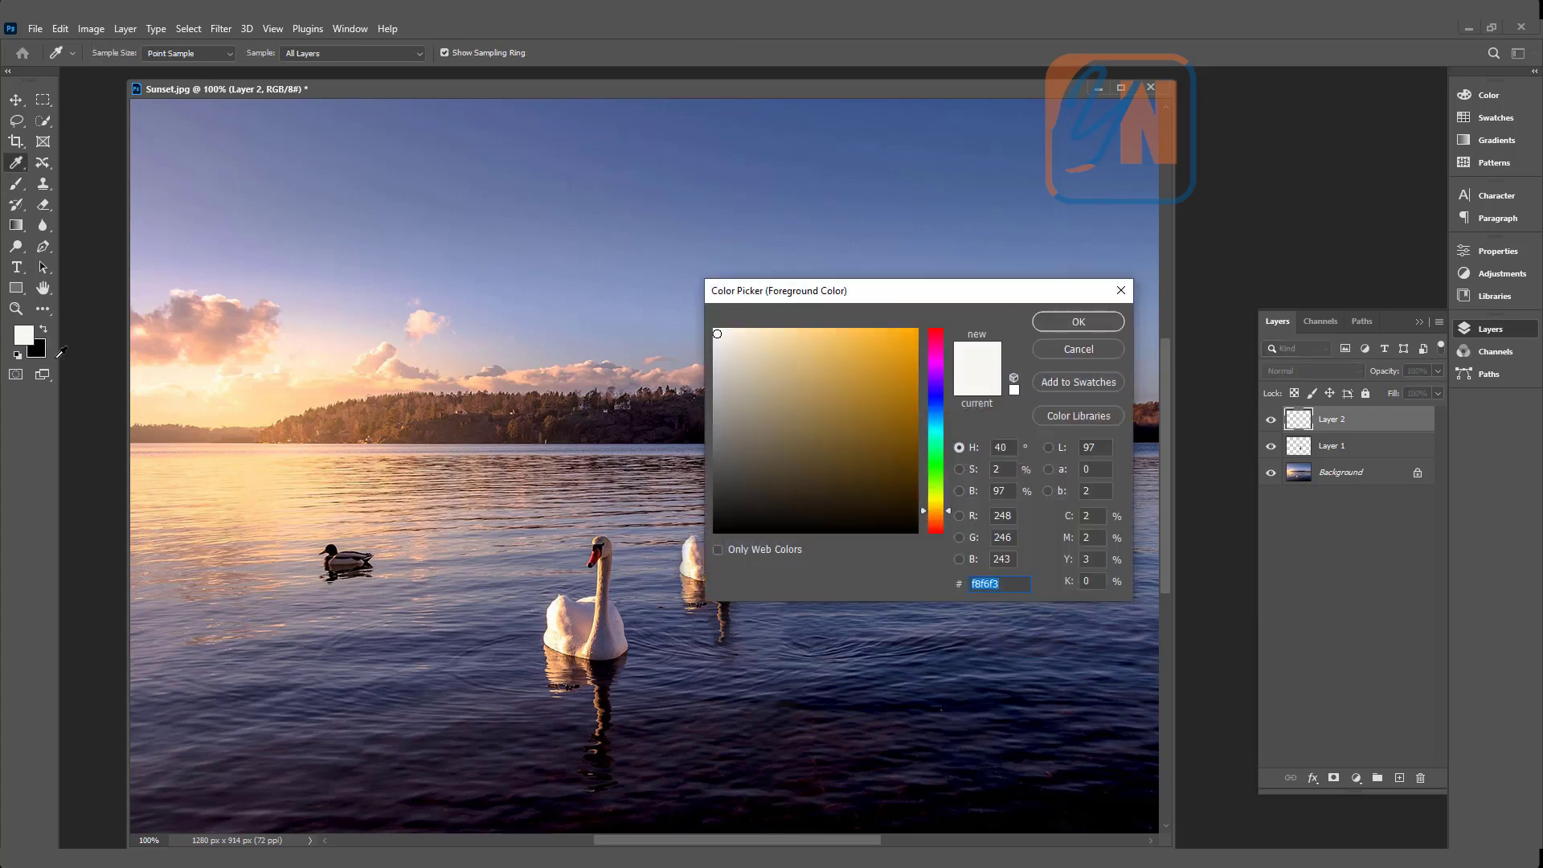
{"action": "left_click", "coordinate": [231, 468]}
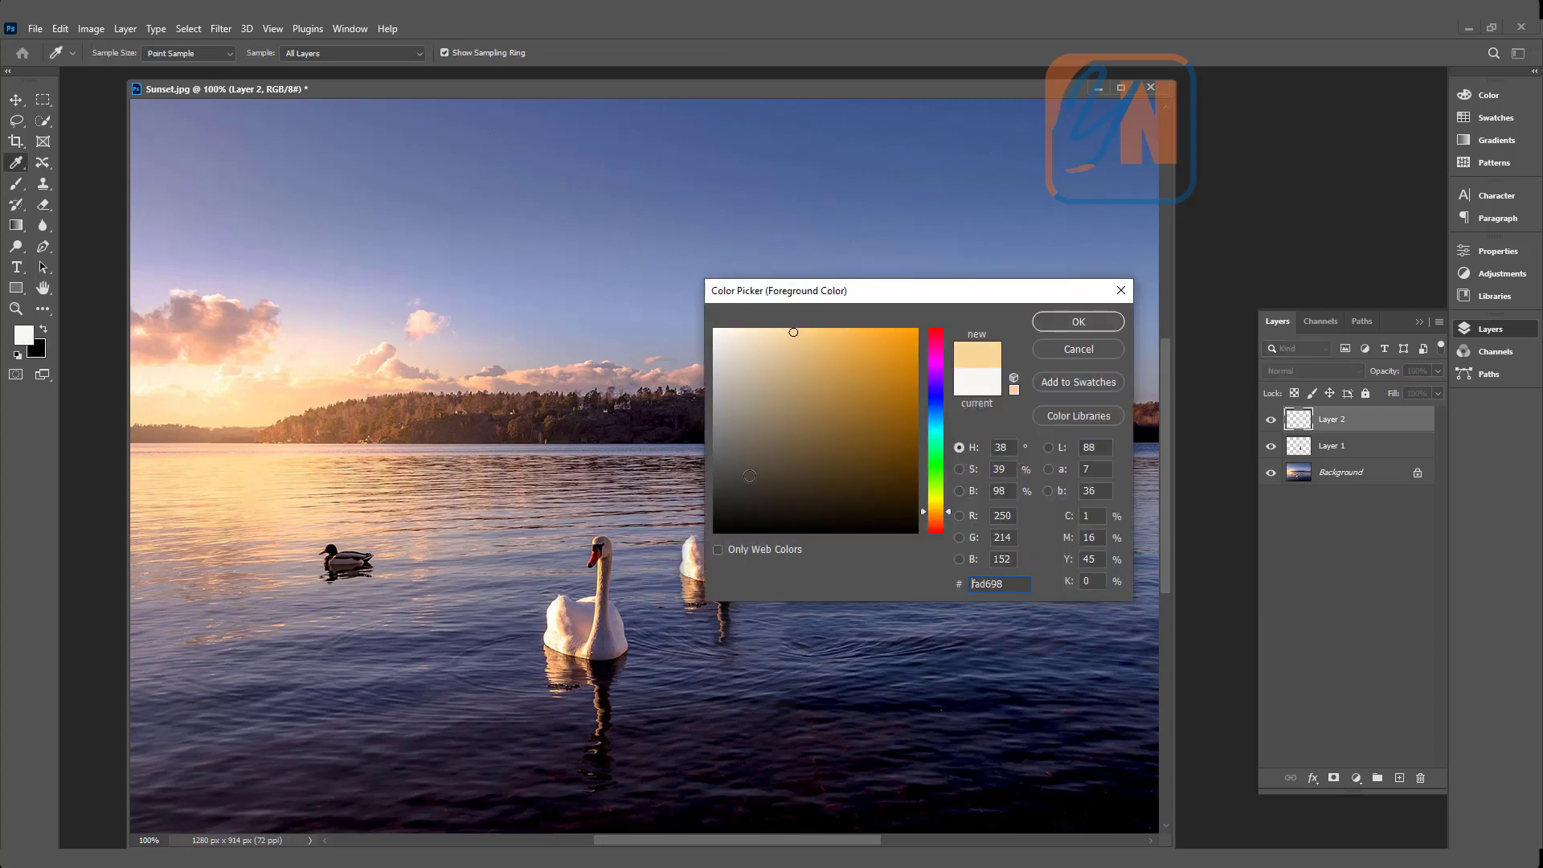
{"action": "left_click", "coordinate": [907, 341]}
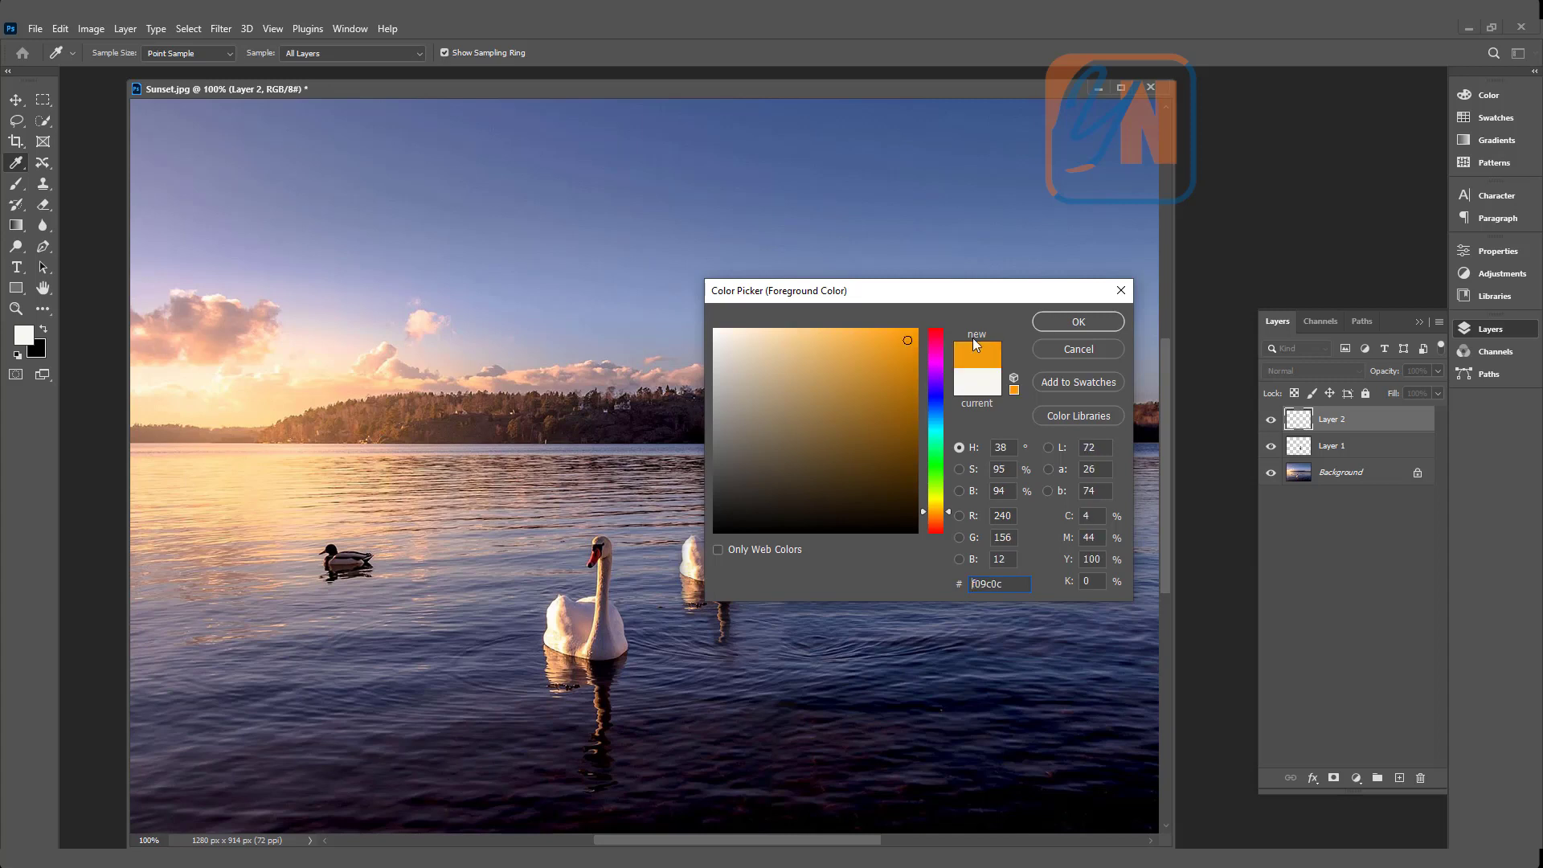
{"action": "left_click", "coordinate": [1071, 323]}
{"action": "key", "text": "b"}
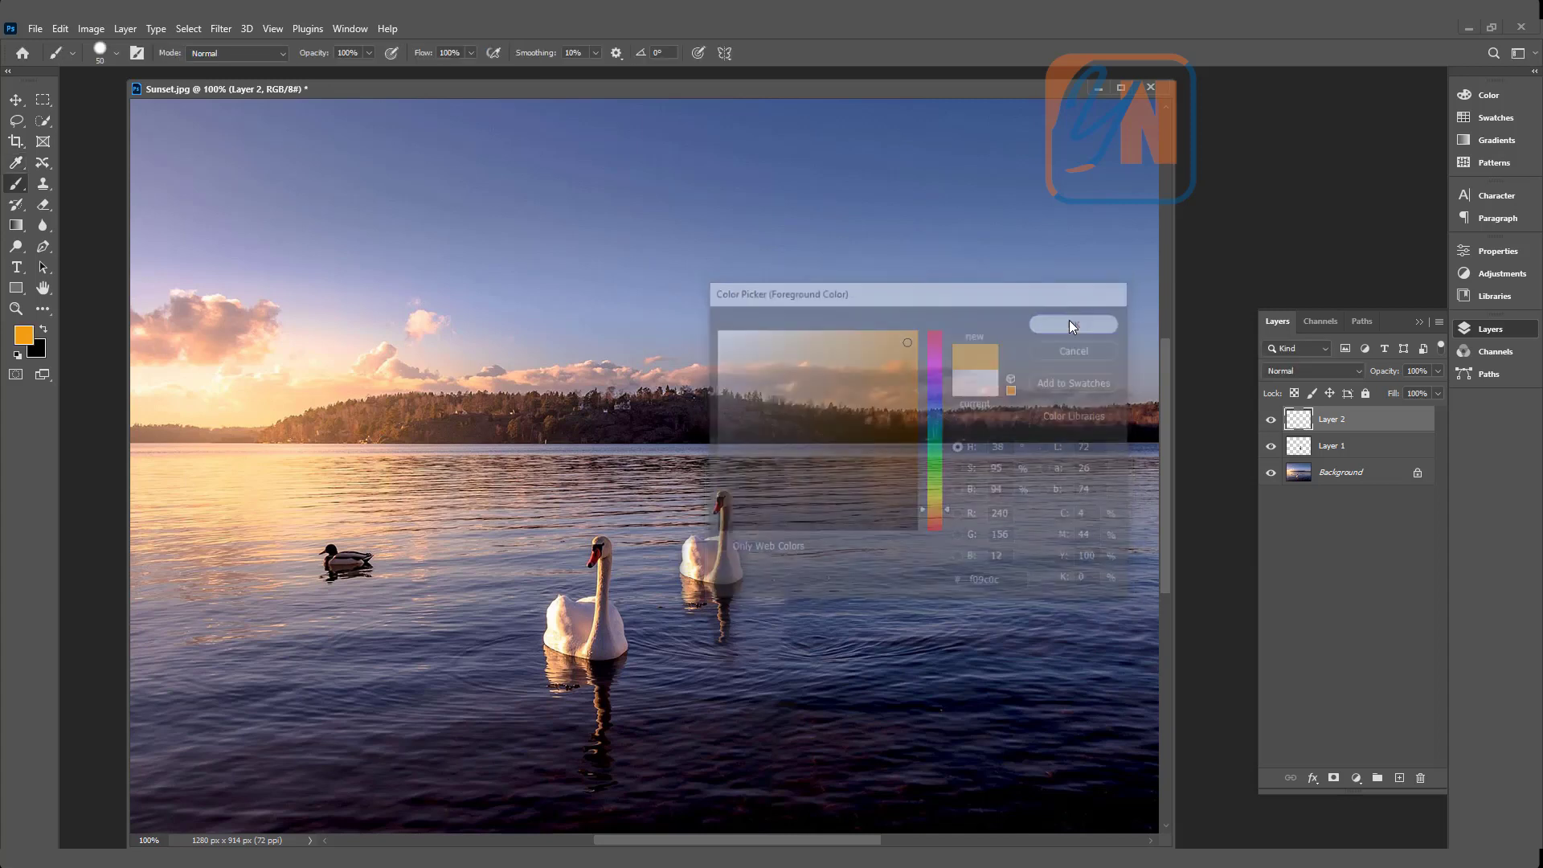
{"action": "left_click", "coordinate": [191, 367]}
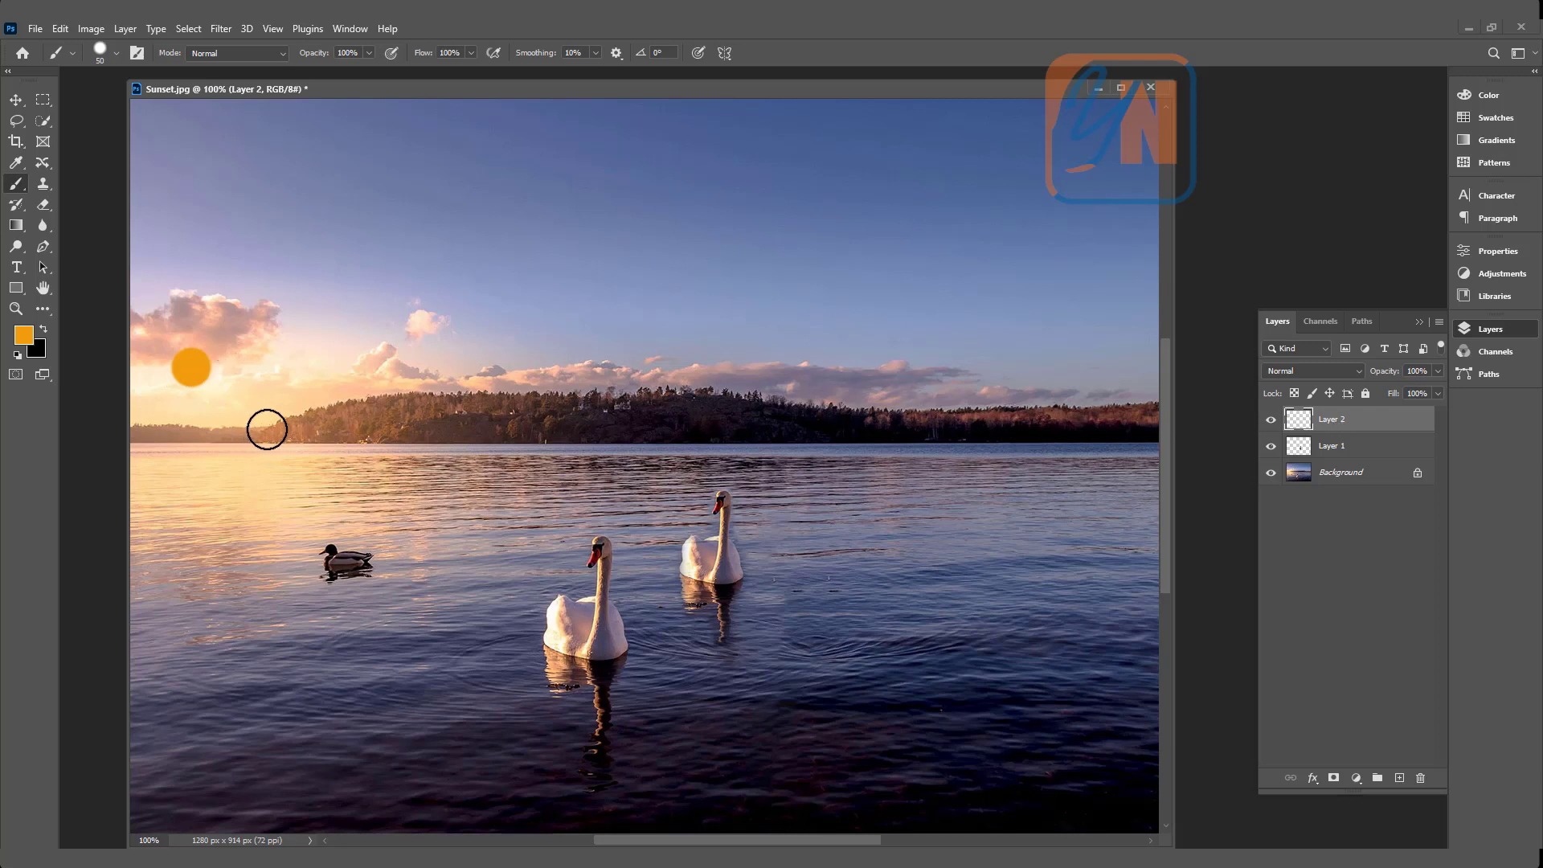
Step: Open the Fill settings for Layer 2 and choose the custom near-white colour f8f4f6 as the contents
{"action": "key", "text": "i"}
{"action": "key", "text": "shift+BackSpace"}
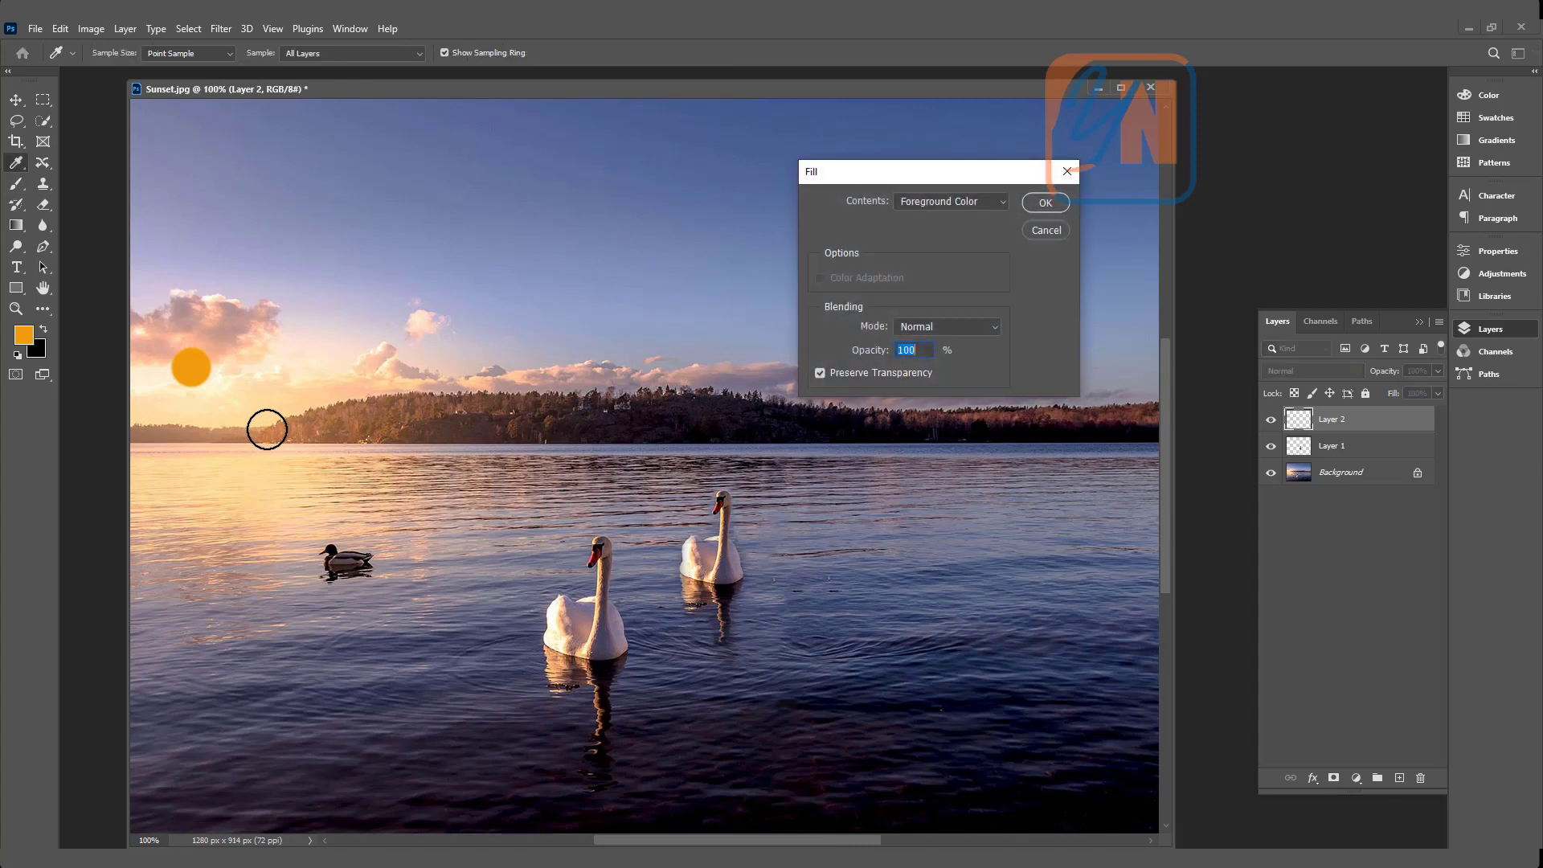
{"action": "left_click_drag", "start_coordinate": [887, 179], "coordinate": [742, 190]}
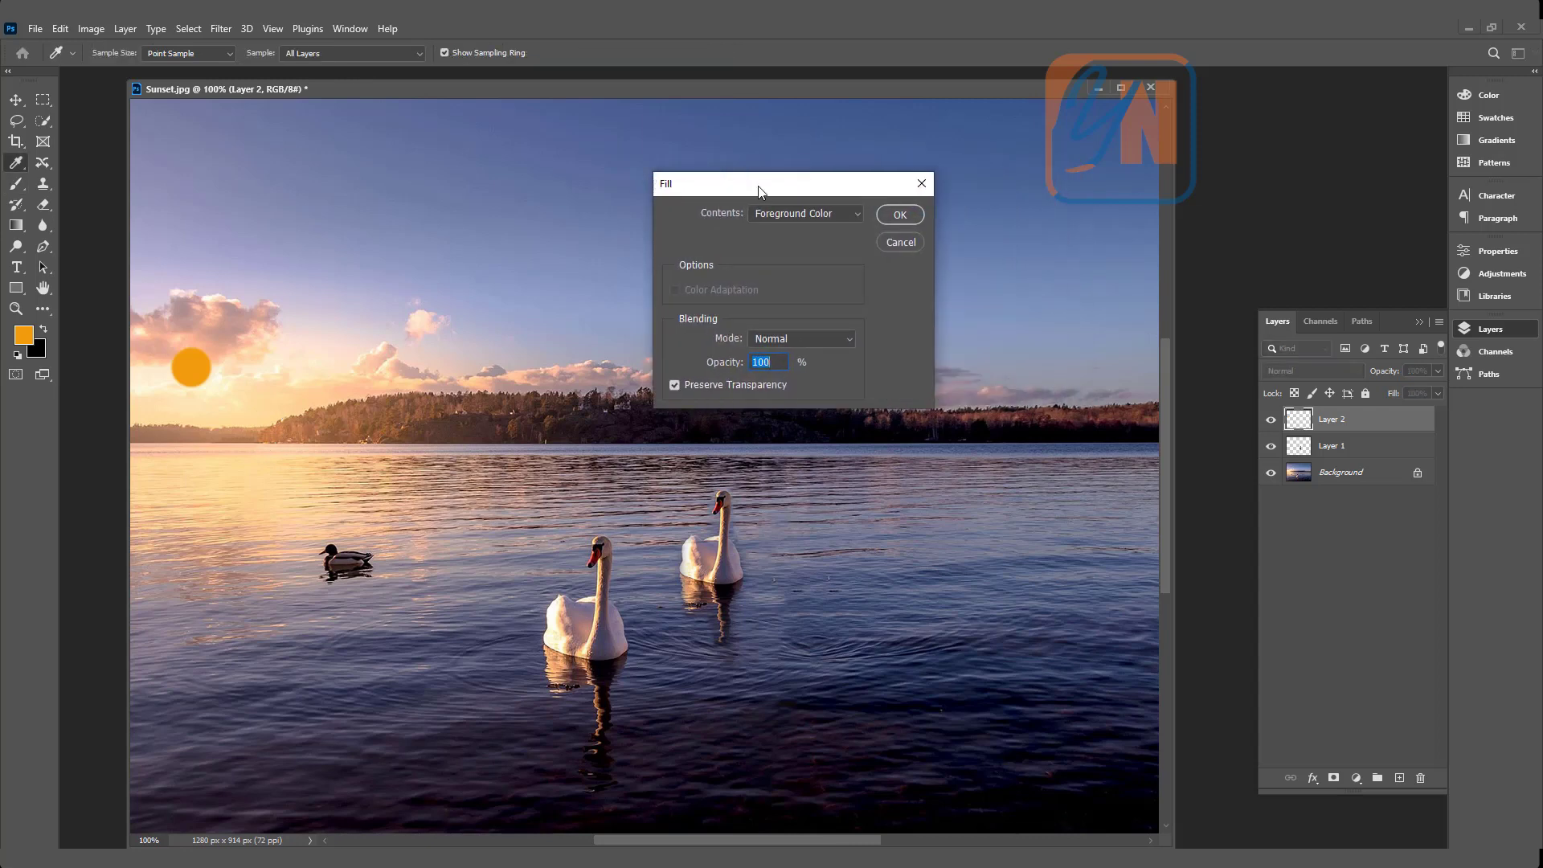
{"action": "left_click", "coordinate": [858, 214]}
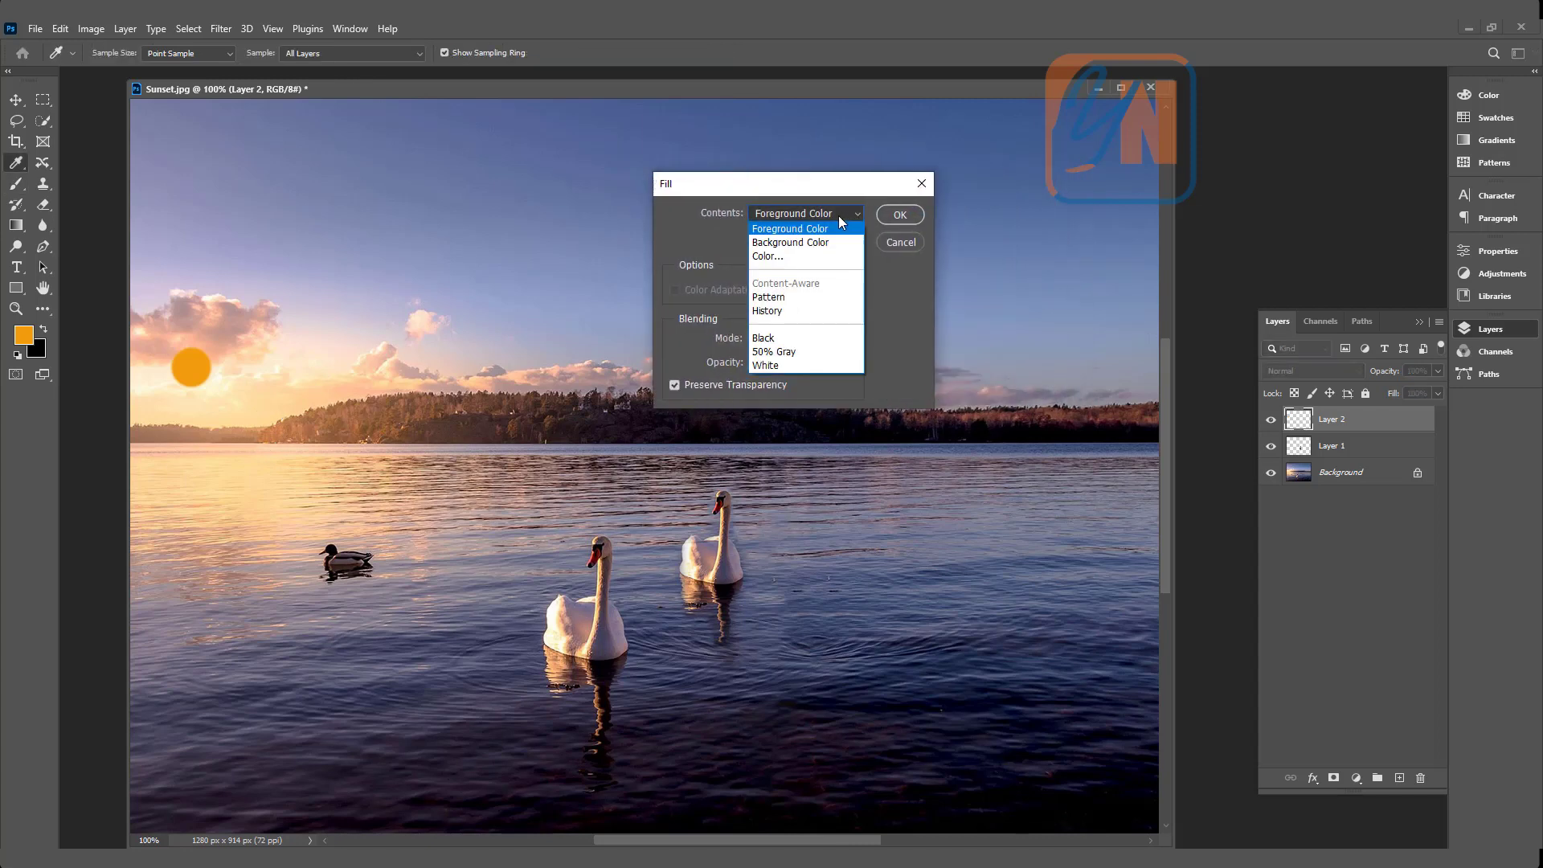
{"action": "left_click", "coordinate": [770, 257]}
{"action": "left_click_drag", "start_coordinate": [770, 290], "coordinate": [960, 295]}
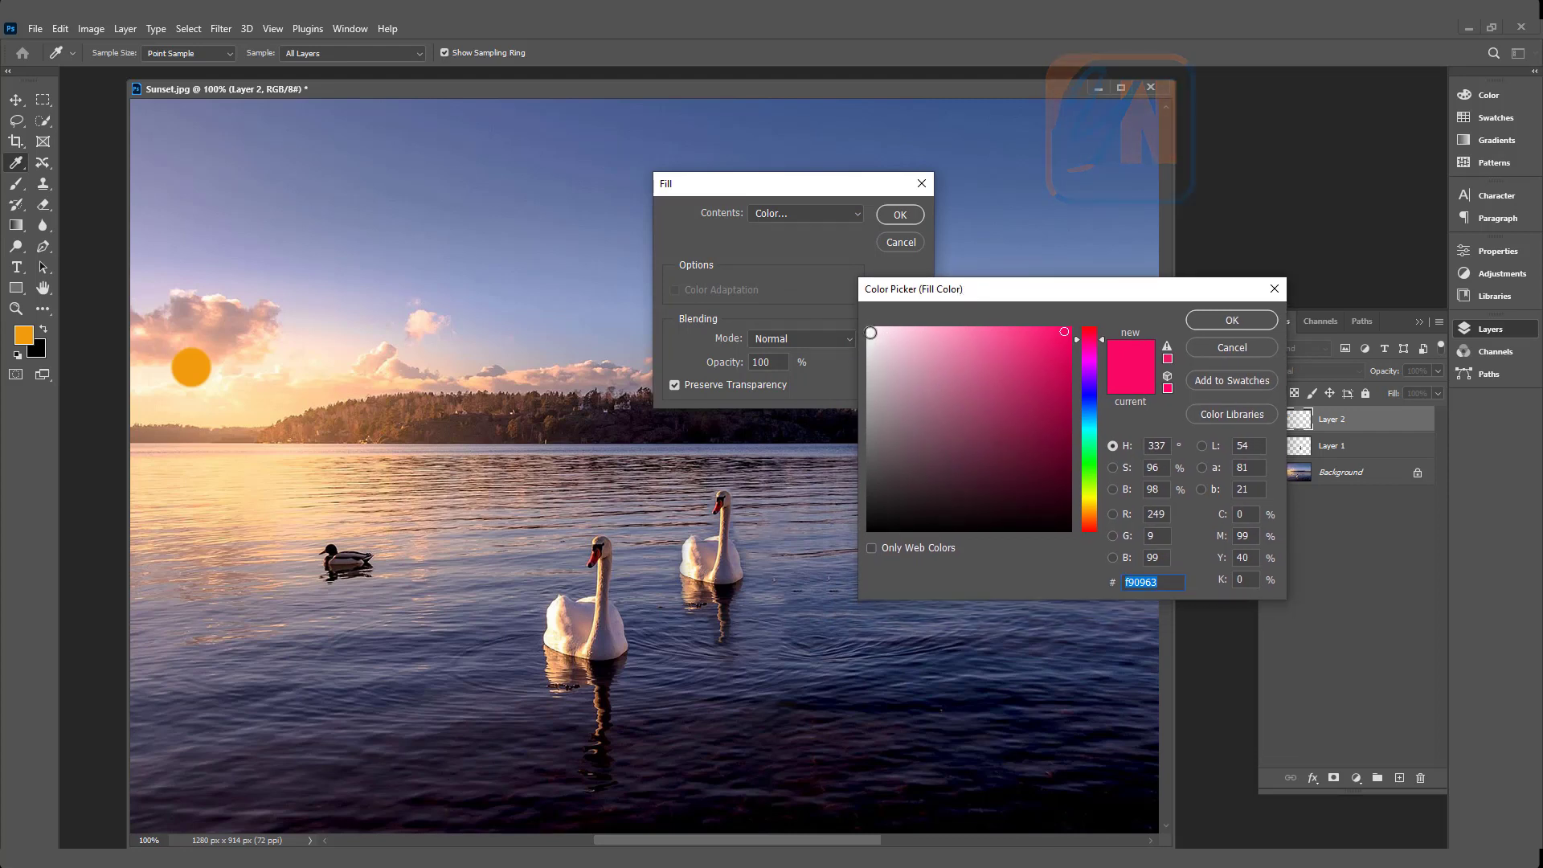
{"action": "left_click", "coordinate": [870, 332]}
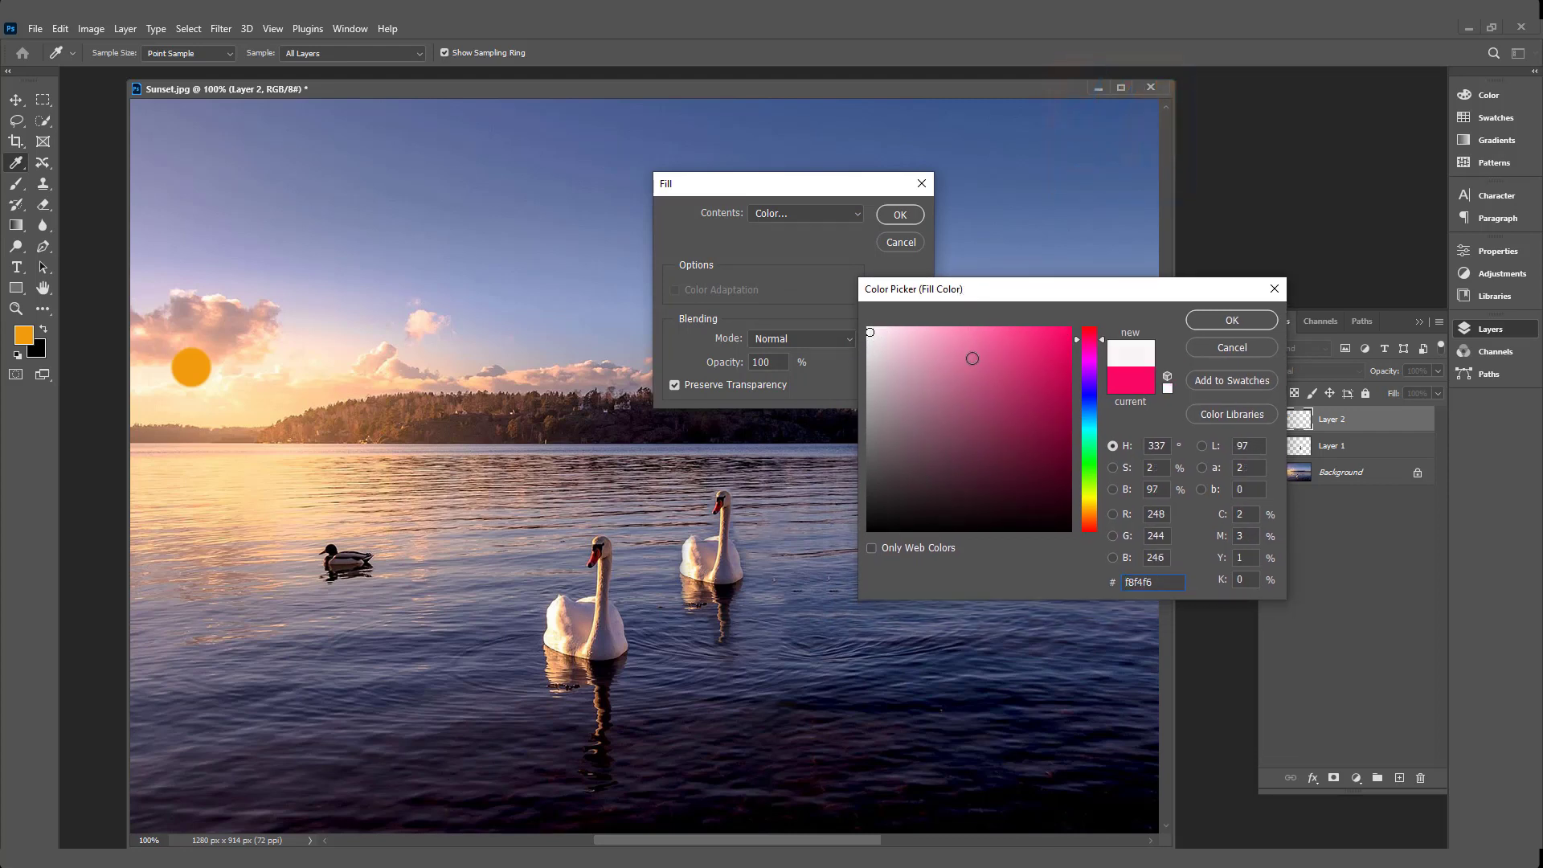
{"action": "left_click", "coordinate": [1232, 320]}
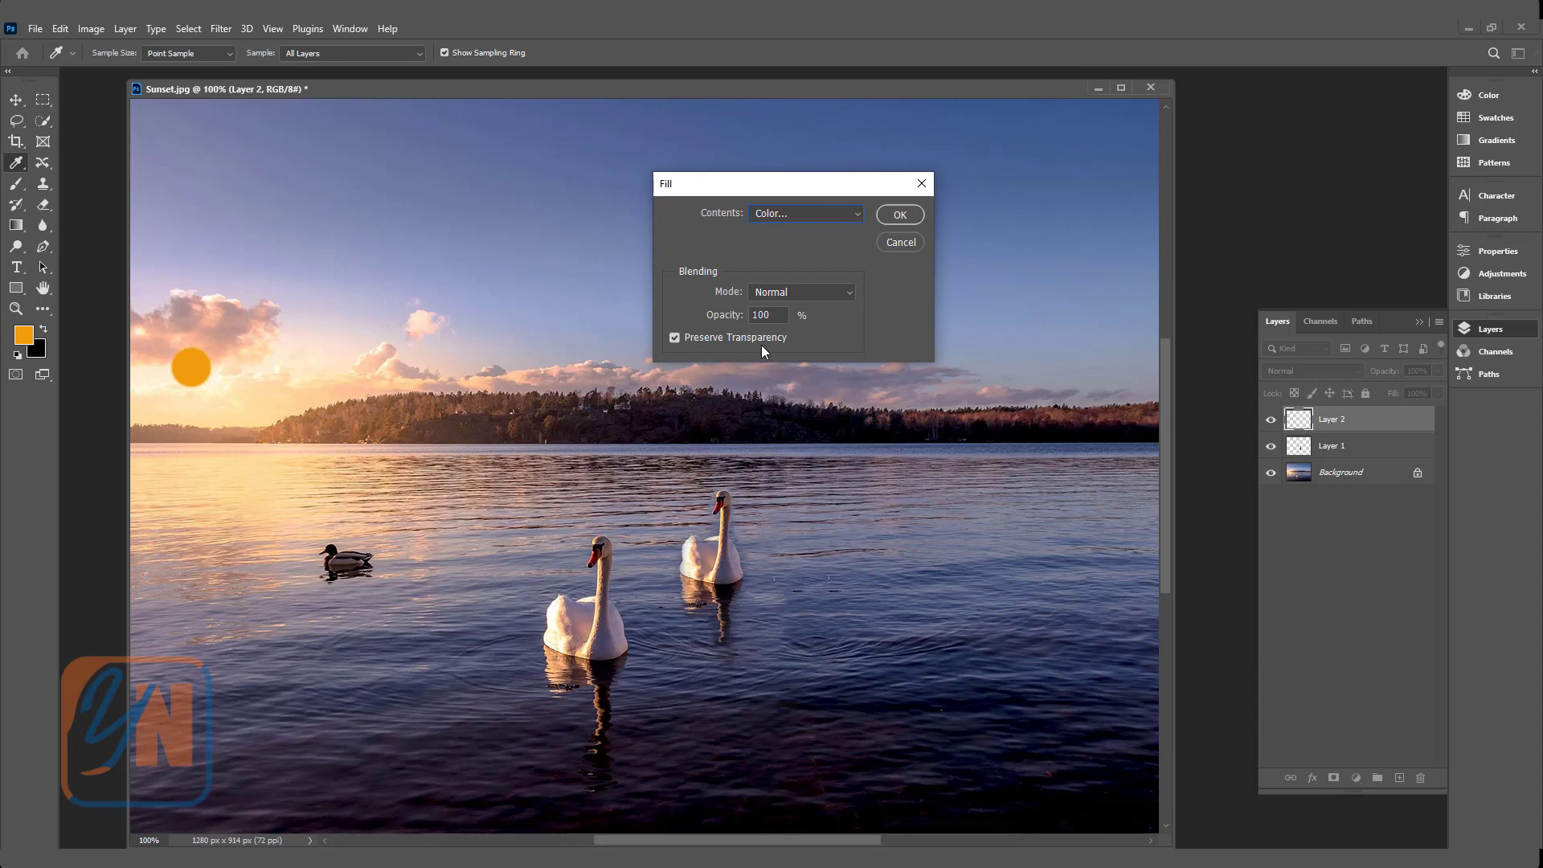
Step: Try filling Layer 2 with Preserve Transparency off, and undo the fill
{"action": "left_click", "coordinate": [674, 336]}
{"action": "left_click", "coordinate": [898, 217]}
{"action": "key", "text": "b"}
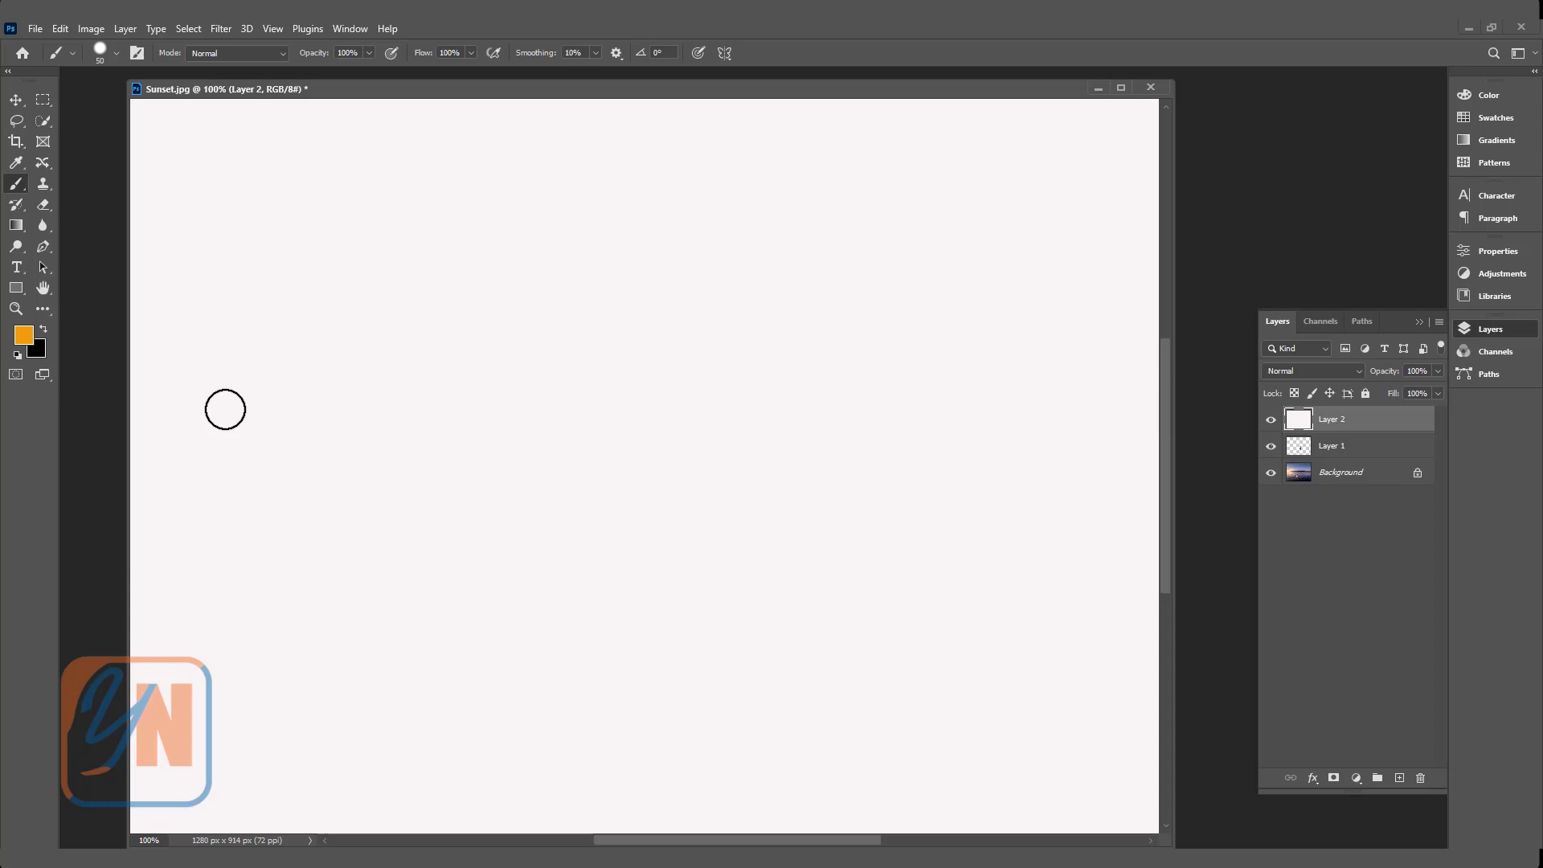
{"action": "key", "text": "ctrl+z"}
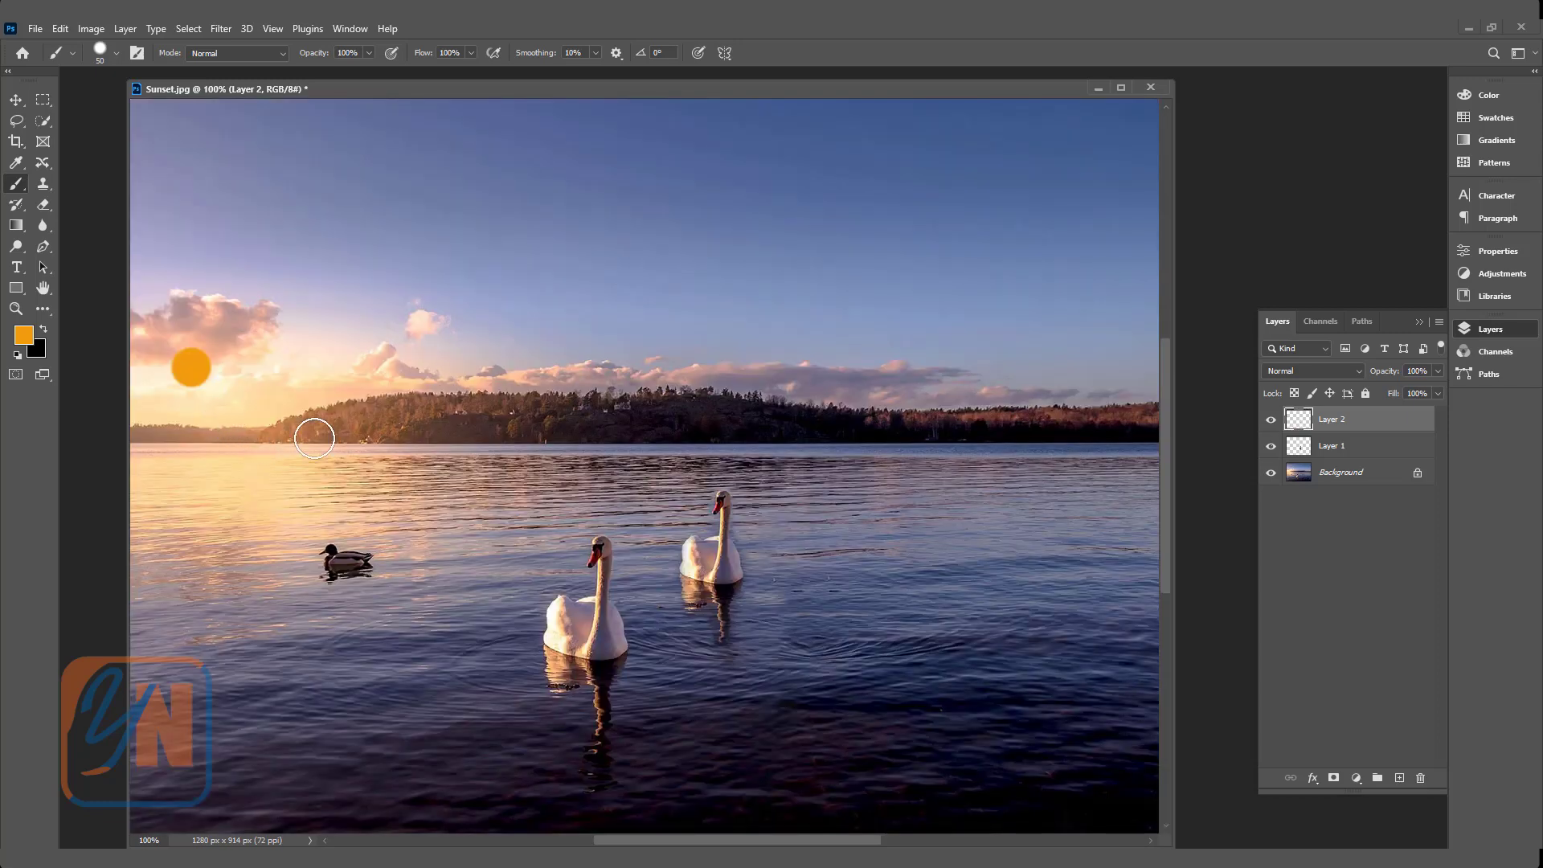
Step: Fill the sun dot on Layer 2 with the custom colour, with Preserve Transparency on
{"action": "key", "text": "shift+F5"}
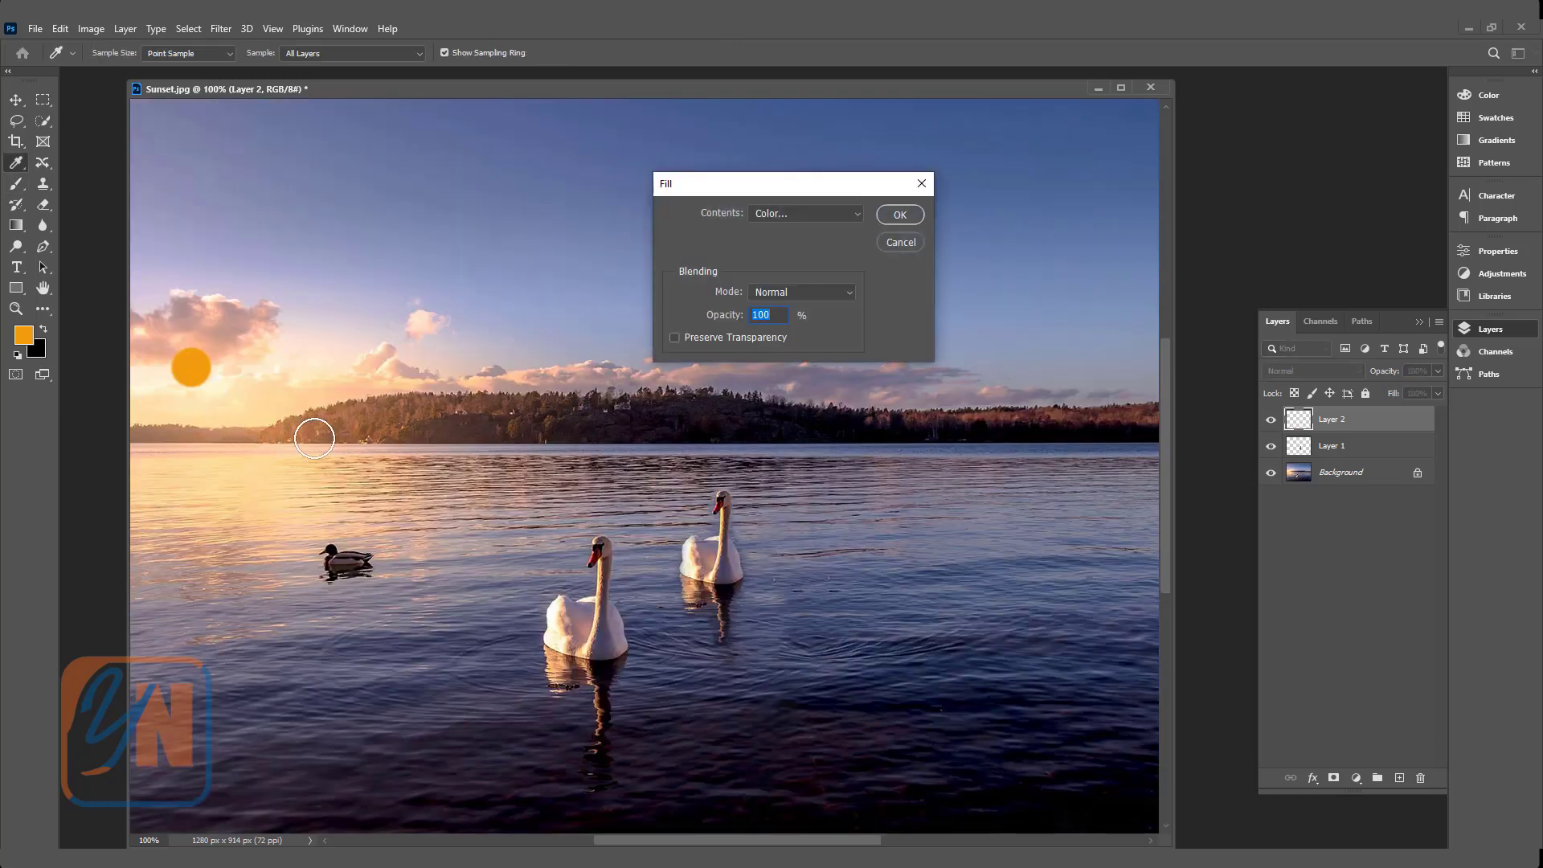
{"action": "left_click", "coordinate": [674, 338]}
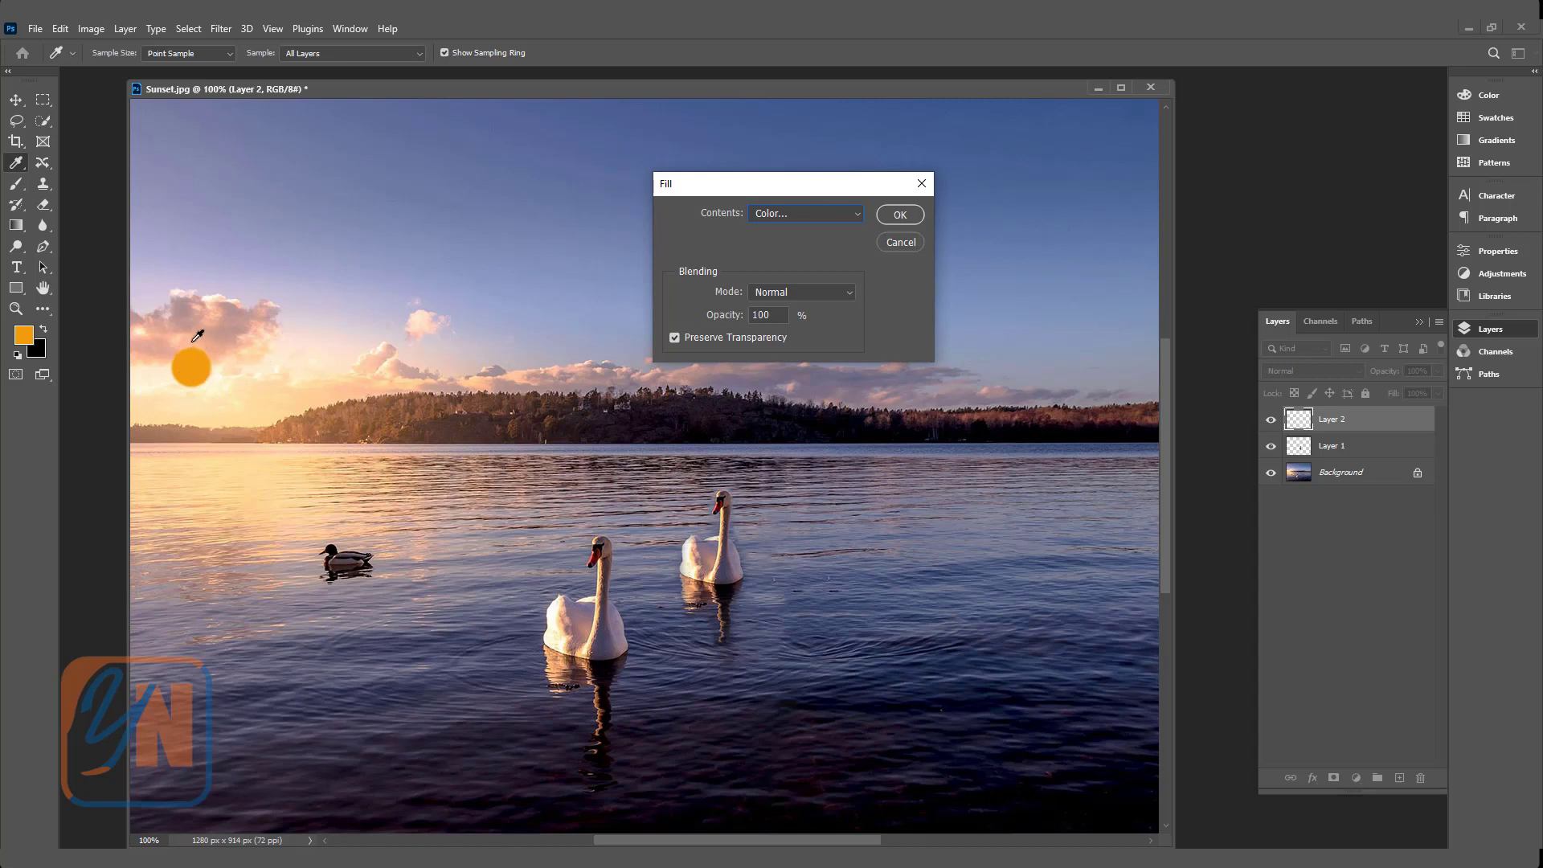
{"action": "left_click", "coordinate": [898, 215]}
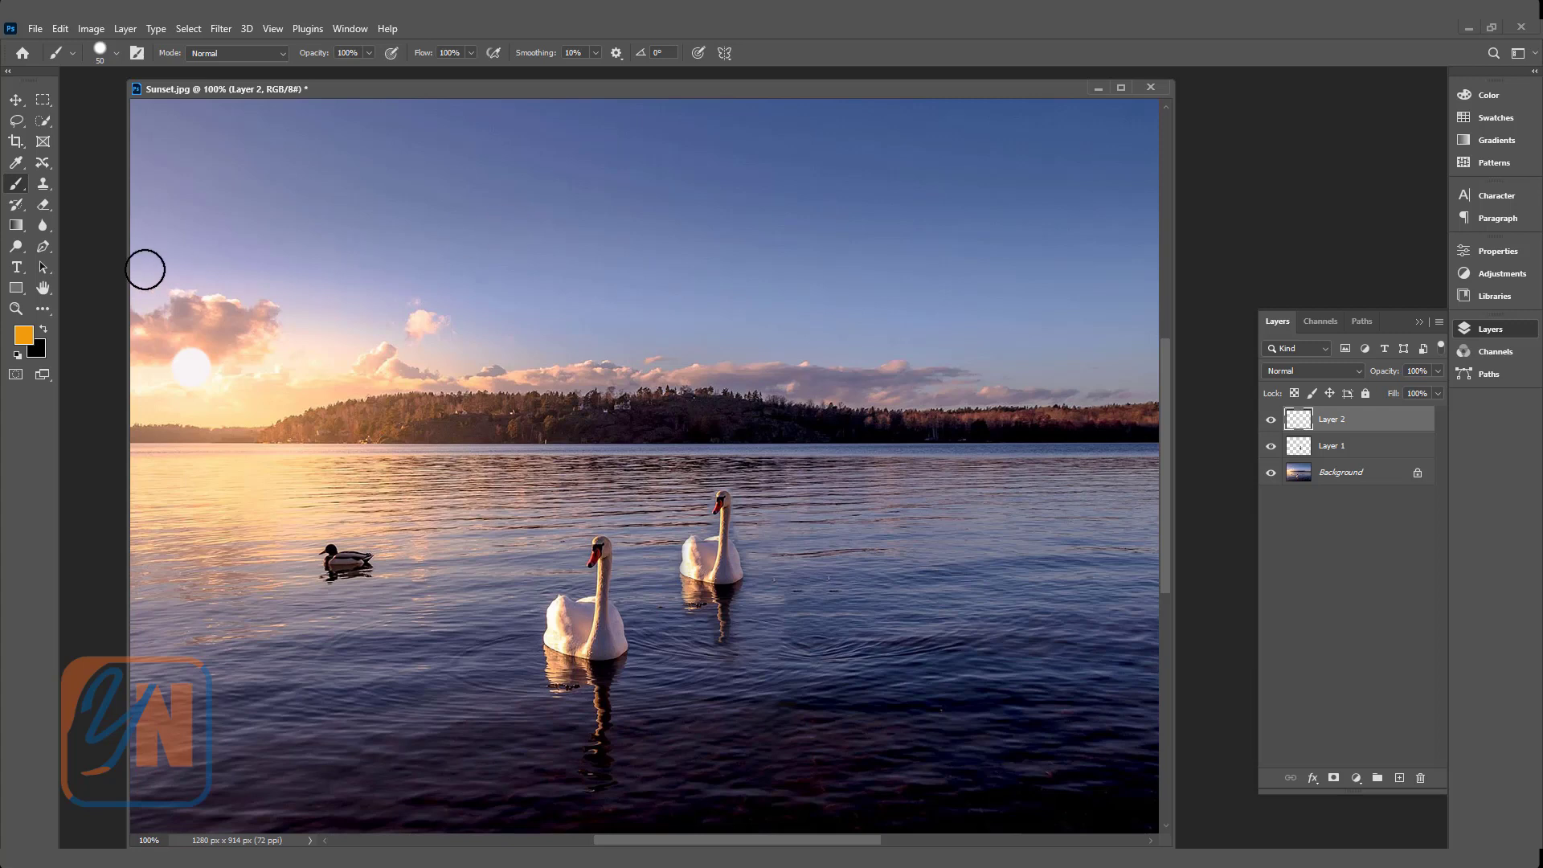
Step: Set the foreground colour to a near-white shade and add a new empty layer above Layer 2
{"action": "left_click", "coordinate": [24, 334]}
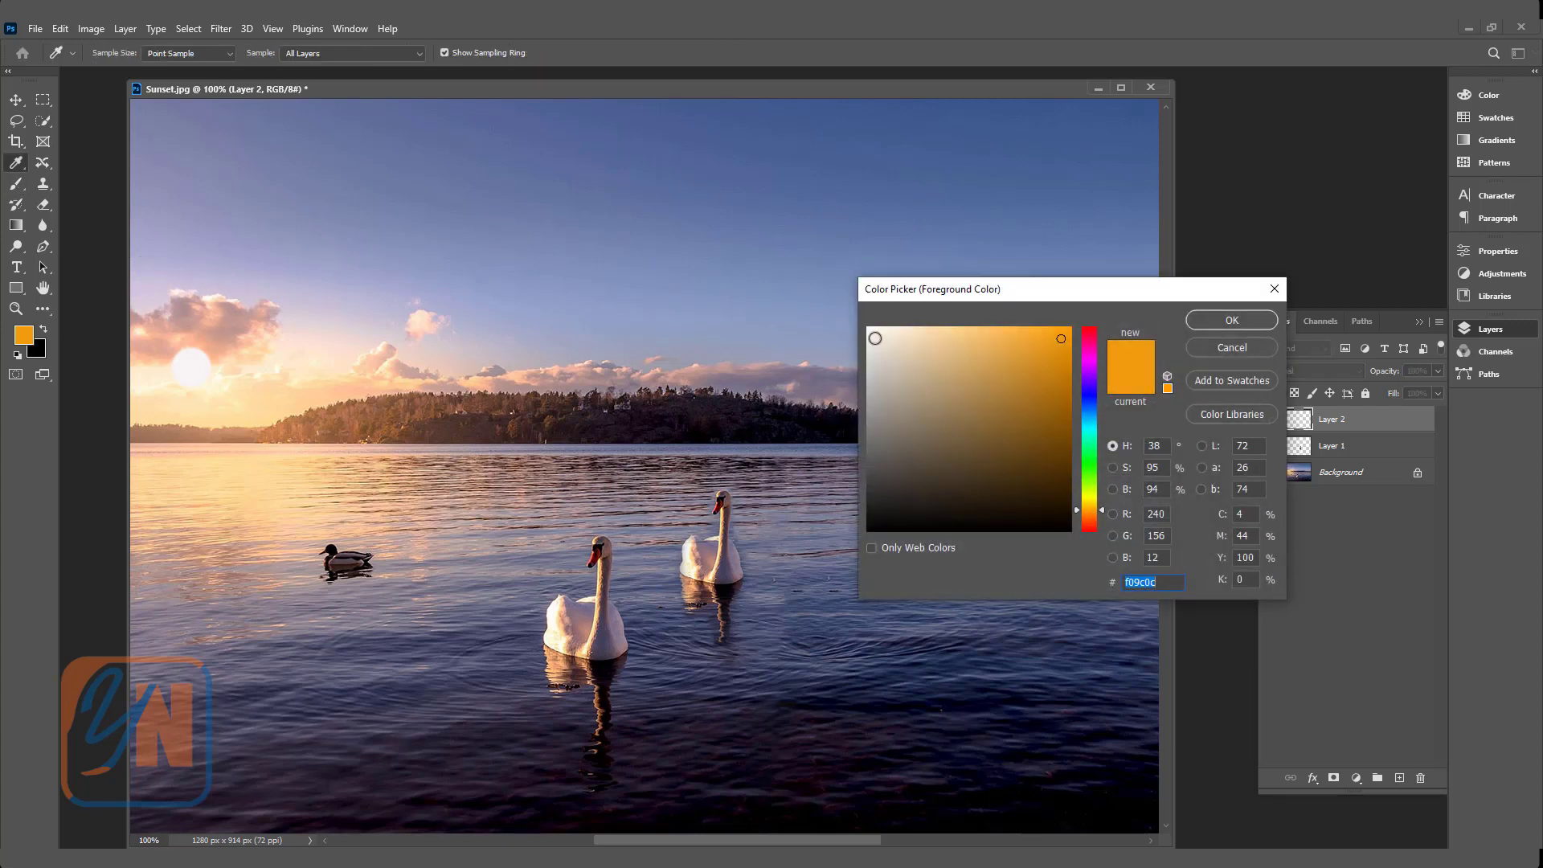
{"action": "left_click", "coordinate": [875, 339]}
{"action": "left_click", "coordinate": [1222, 319]}
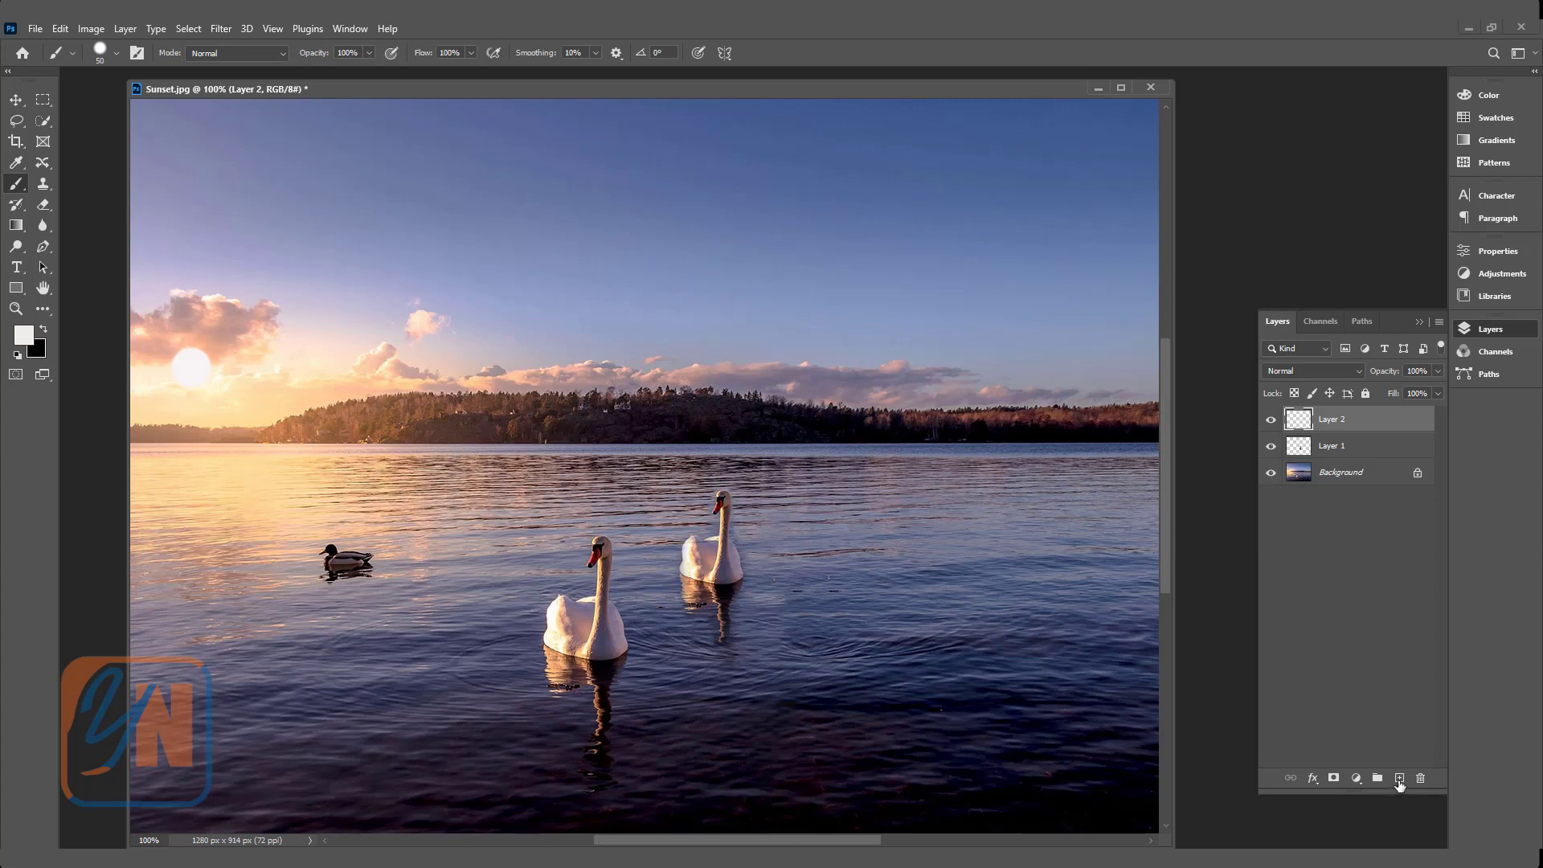
{"action": "left_click", "coordinate": [1399, 779]}
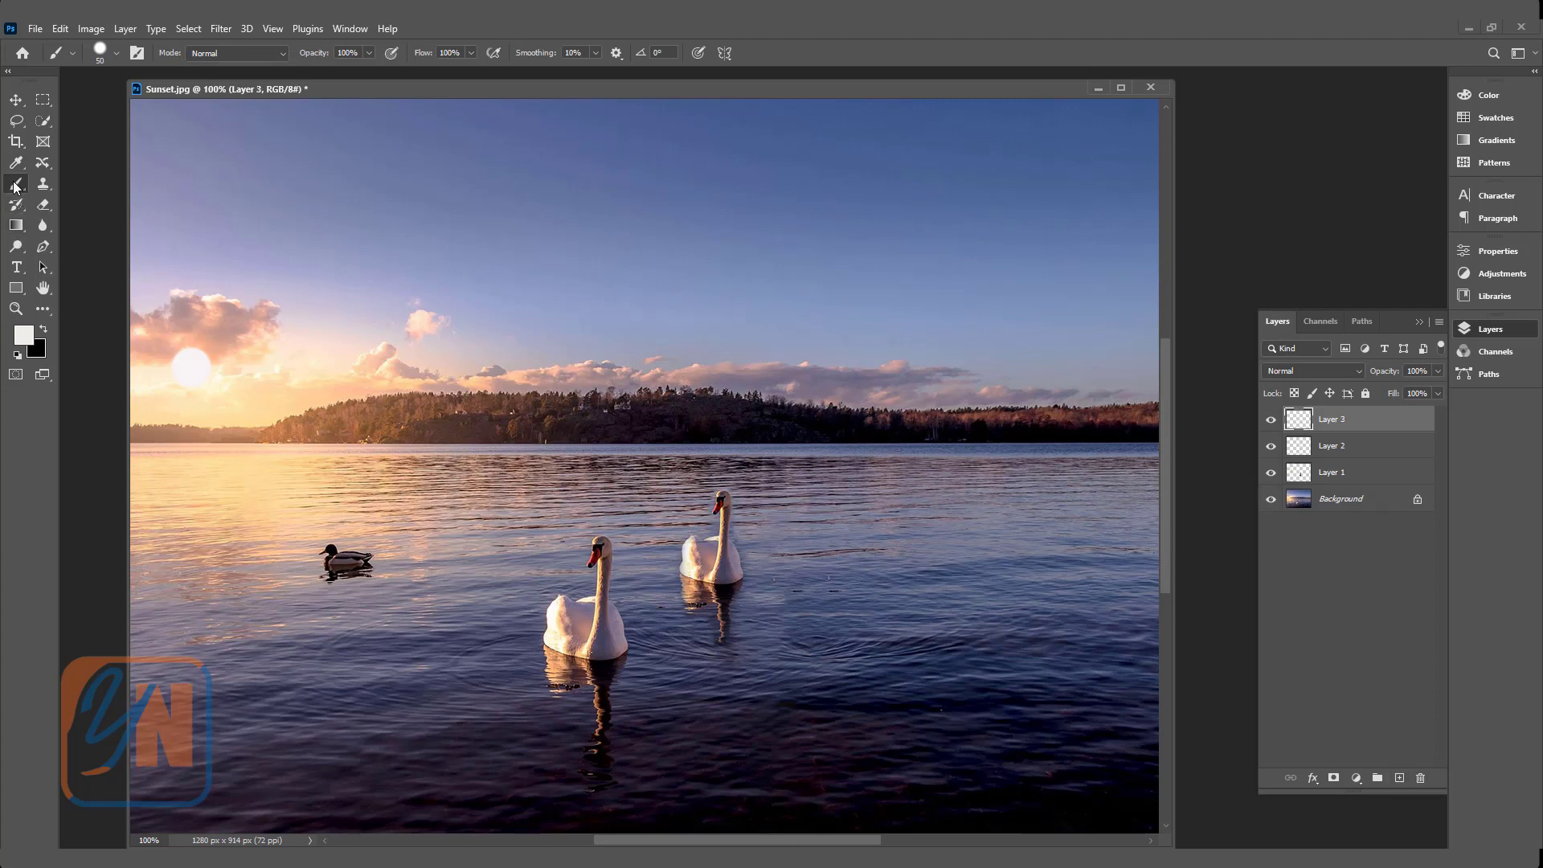
Step: Paint the letters YN across the sky on Layer 3 with straight near-white brush strokes
{"action": "left_click", "coordinate": [572, 184]}
{"action": "left_click", "coordinate": [623, 258], "text": "shift"}
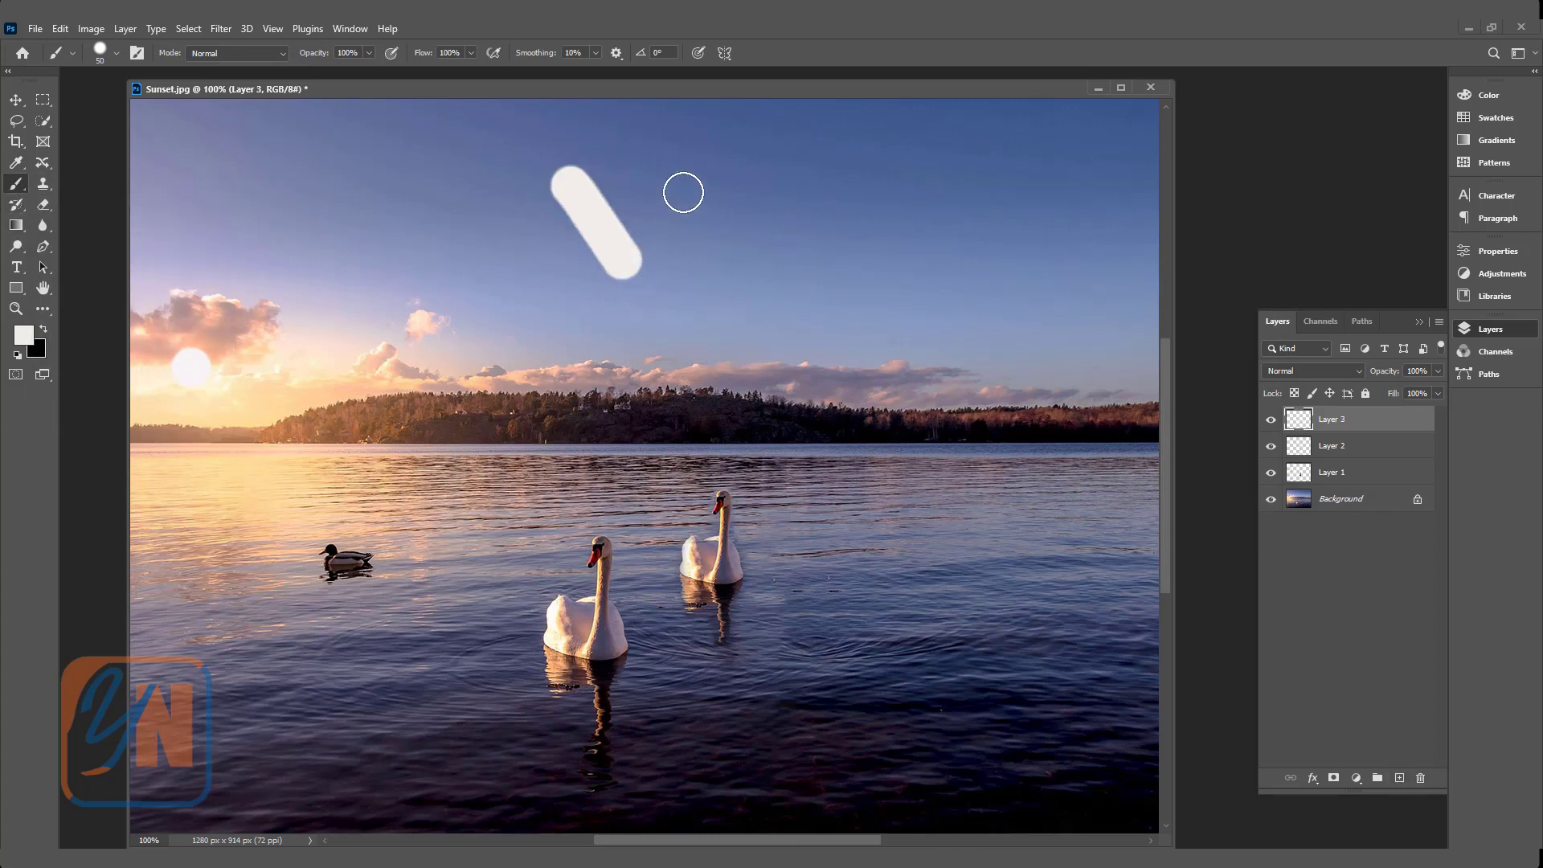
{"action": "left_click", "coordinate": [683, 193]}
{"action": "left_click", "coordinate": [579, 341], "text": "shift"}
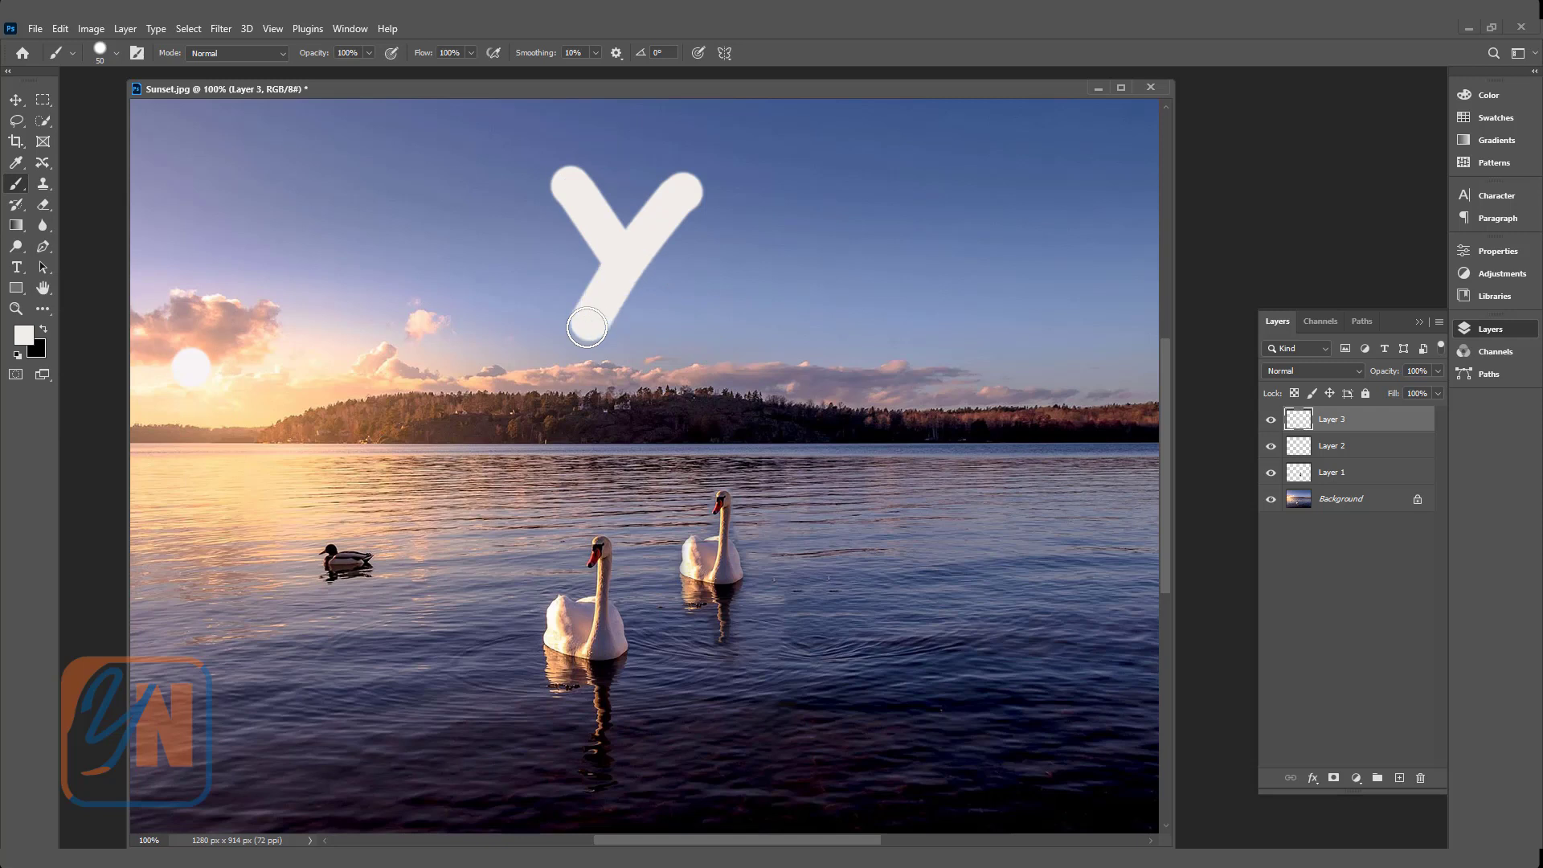
{"action": "left_click", "coordinate": [751, 193]}
{"action": "left_click", "coordinate": [733, 255], "text": "shift"}
{"action": "left_click", "coordinate": [708, 360], "text": "shift"}
{"action": "left_click", "coordinate": [747, 194]}
{"action": "left_click", "coordinate": [786, 347], "text": "shift"}
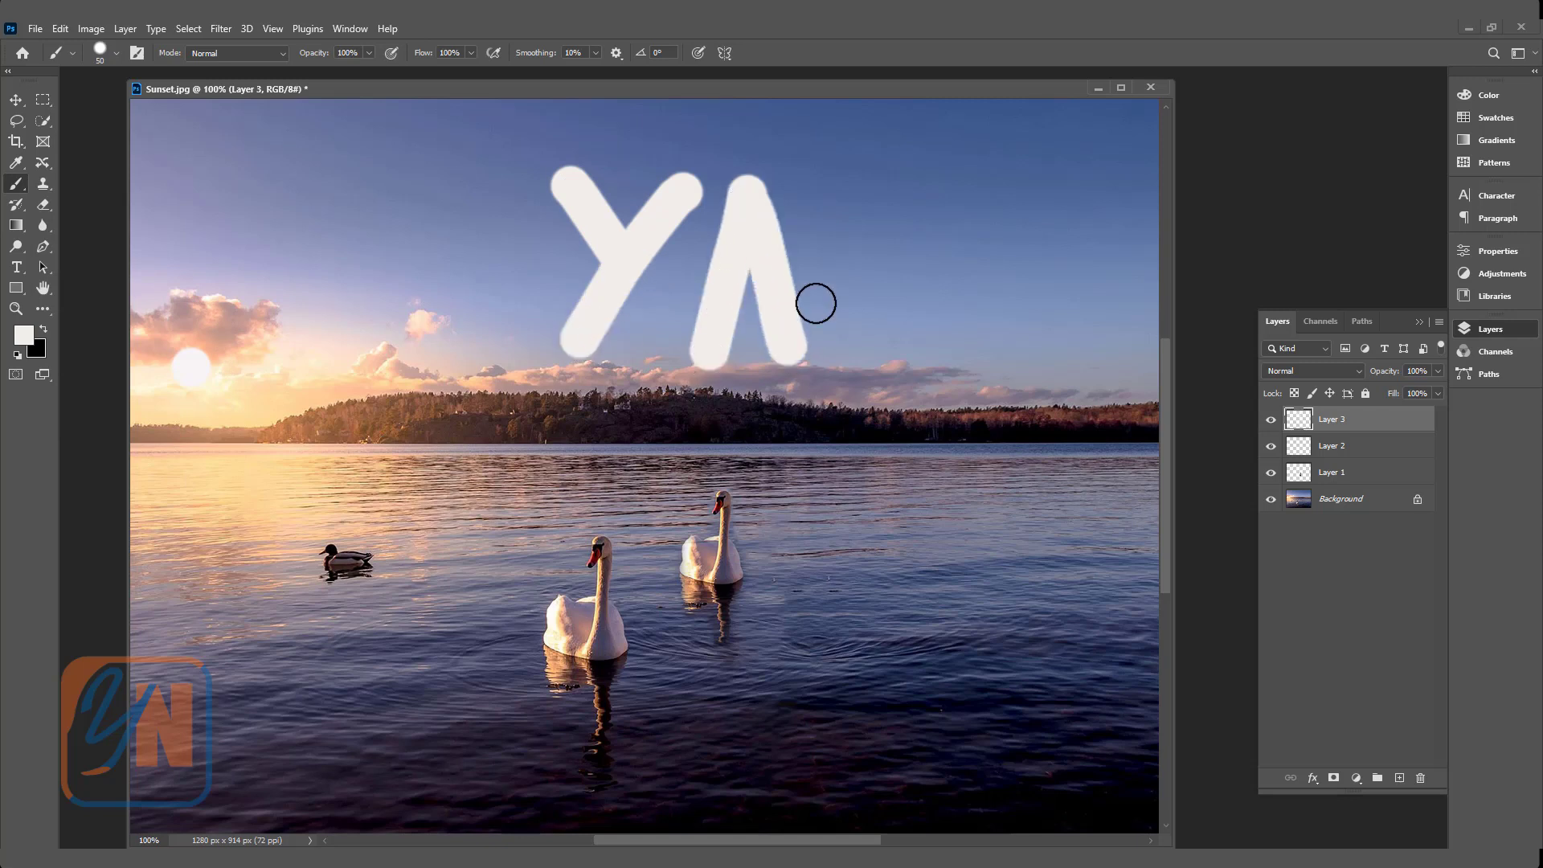
{"action": "left_click", "coordinate": [843, 198], "text": "shift"}
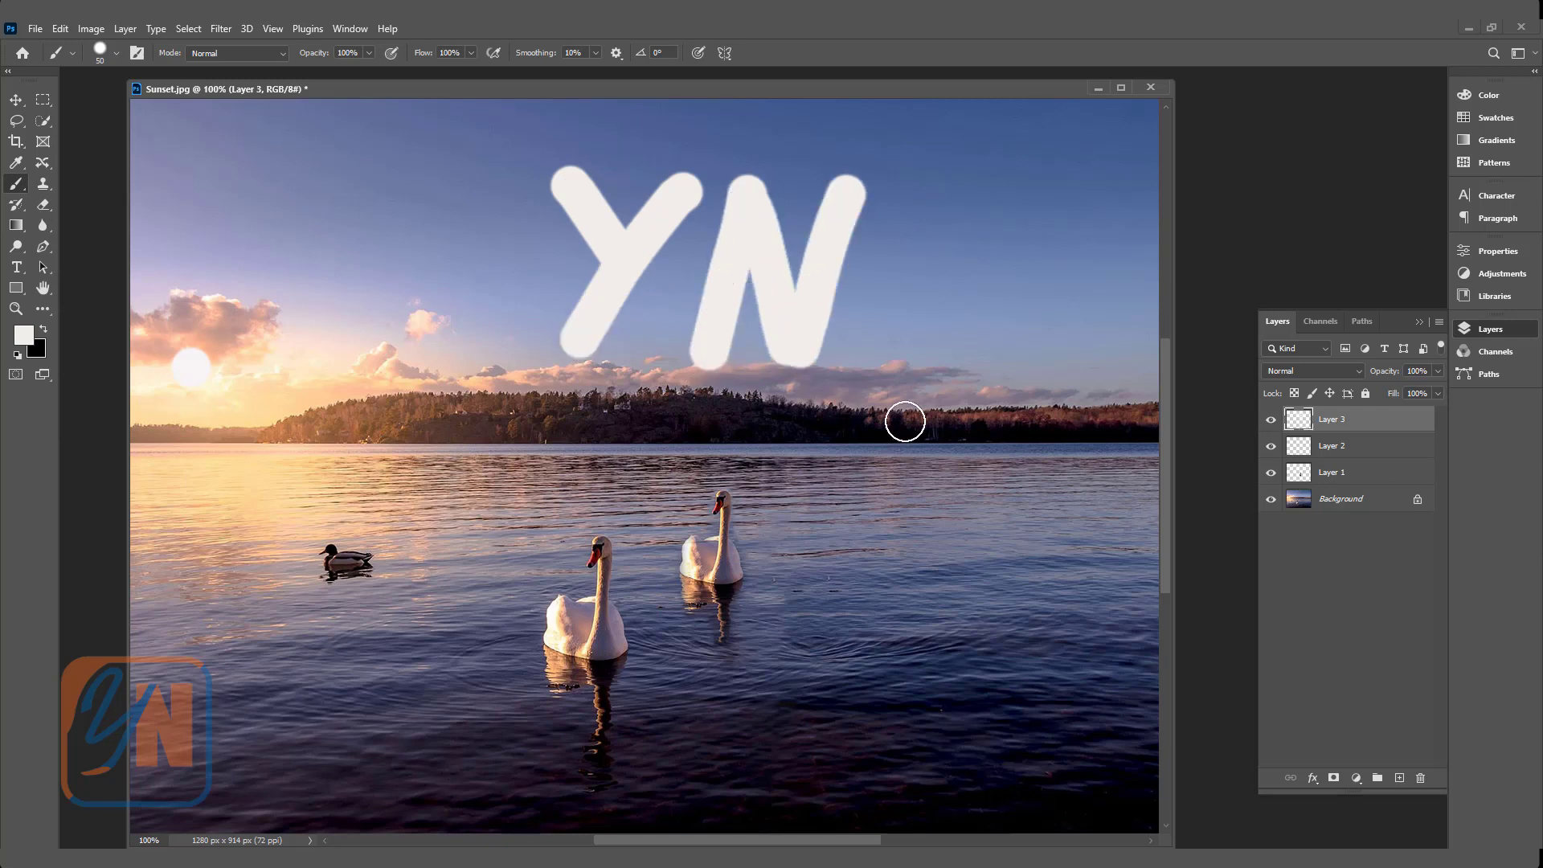
Step: Fill the painted letters on Layer 3 with a custom deep pink in Normal mode at 100% opacity, with Preserve Transparency on
{"action": "key", "text": "shift+F5"}
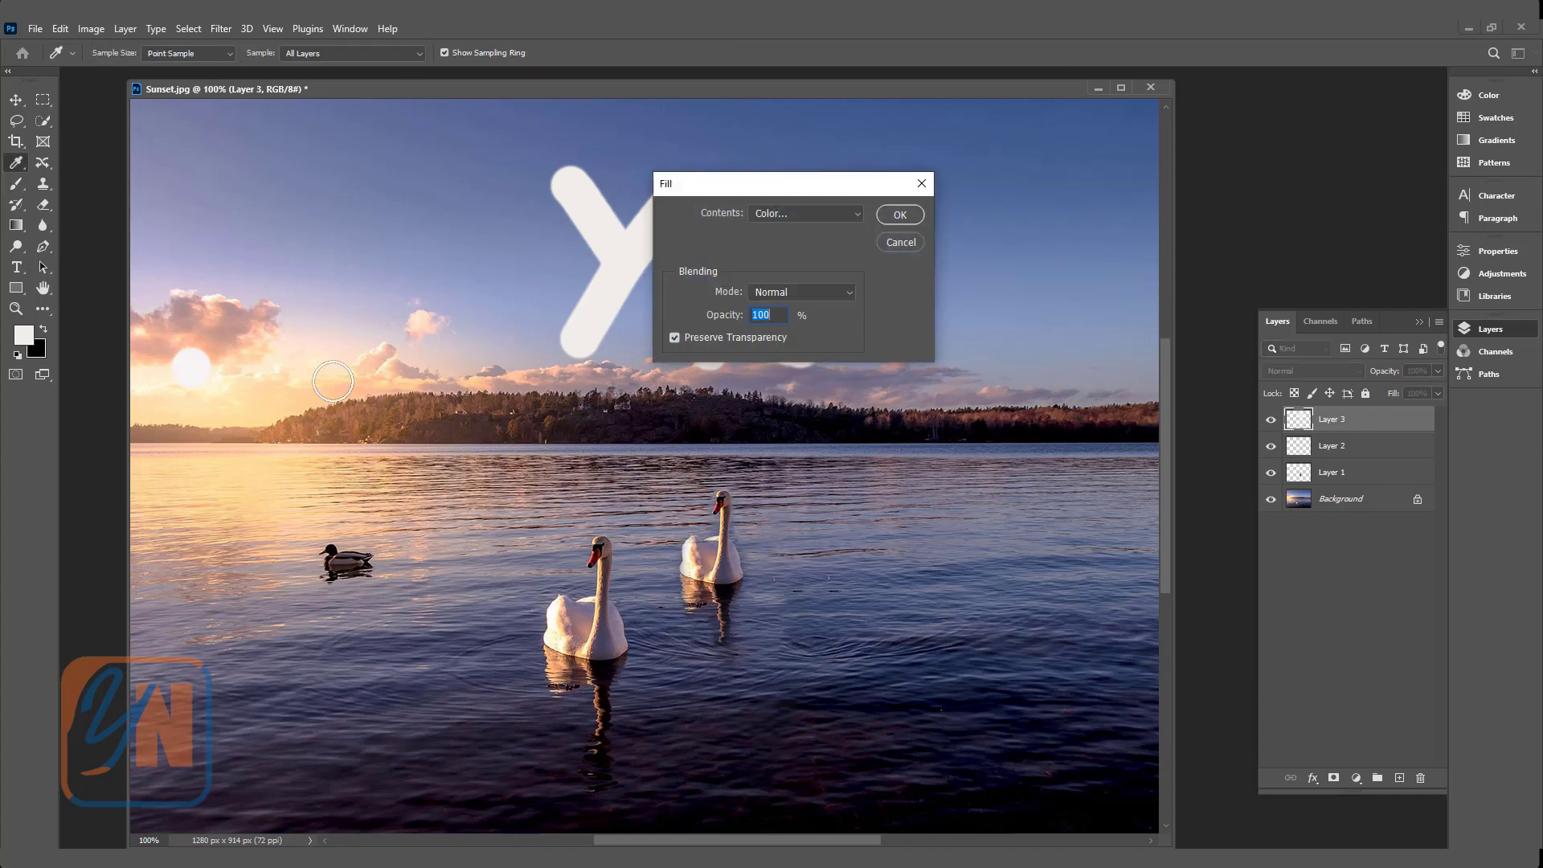
{"action": "left_click_drag", "start_coordinate": [799, 190], "coordinate": [994, 300]}
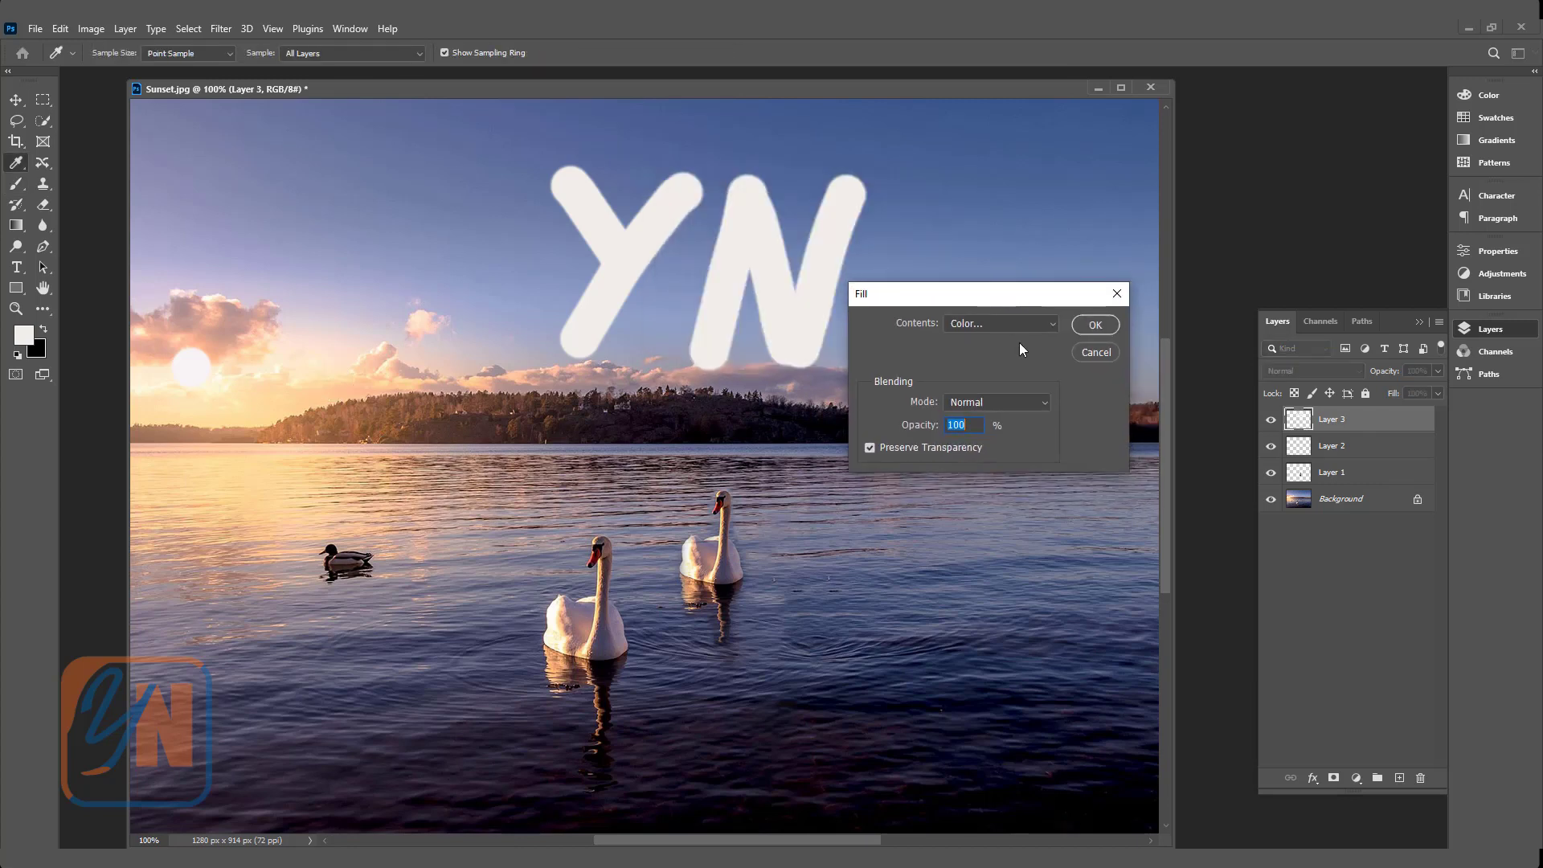
{"action": "left_click", "coordinate": [1033, 324]}
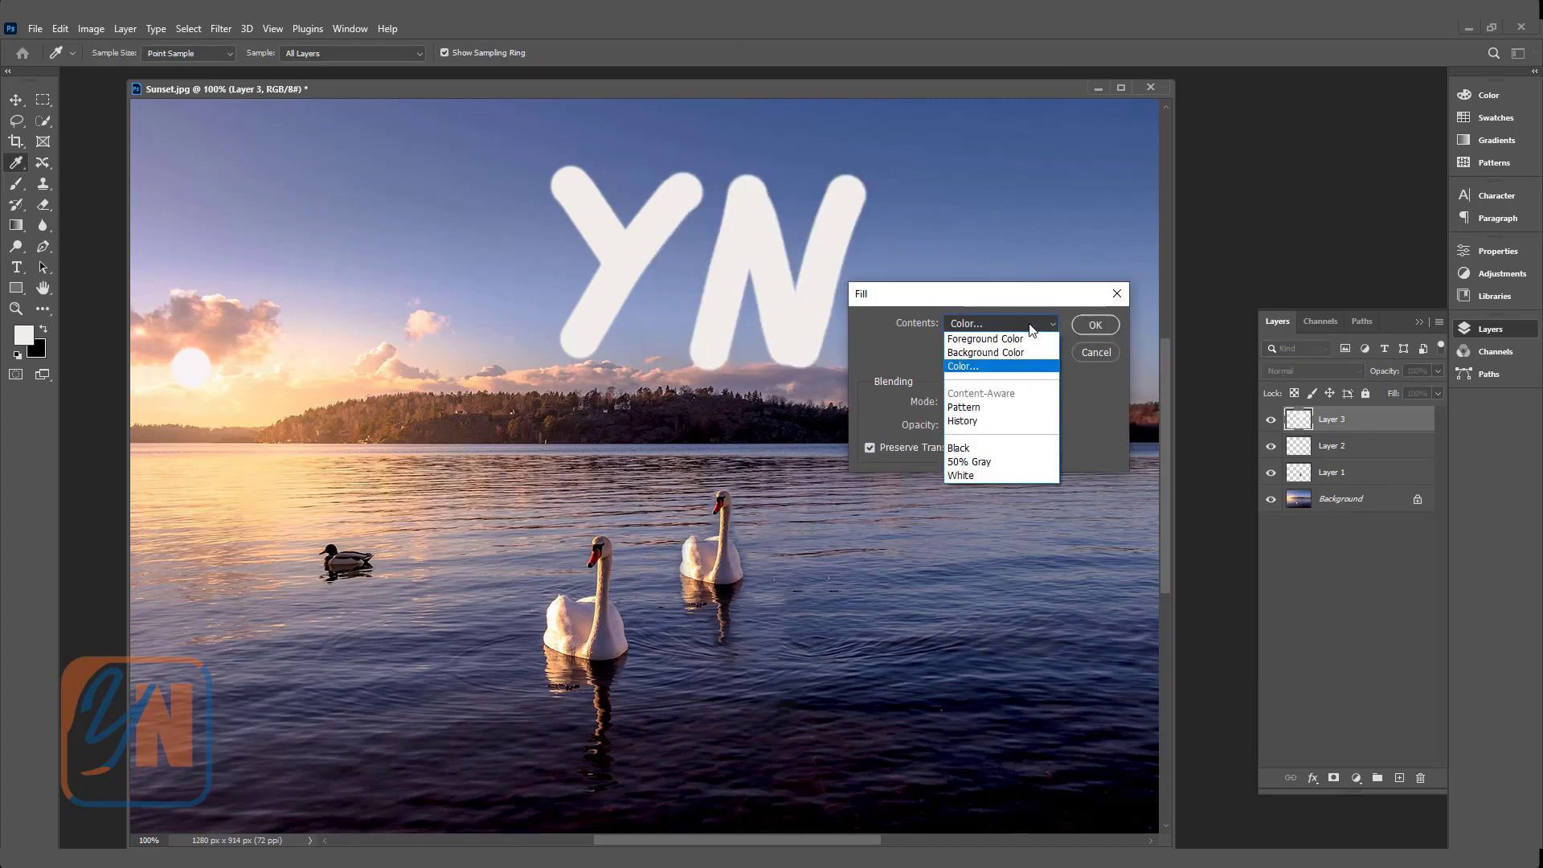
{"action": "left_click", "coordinate": [996, 364]}
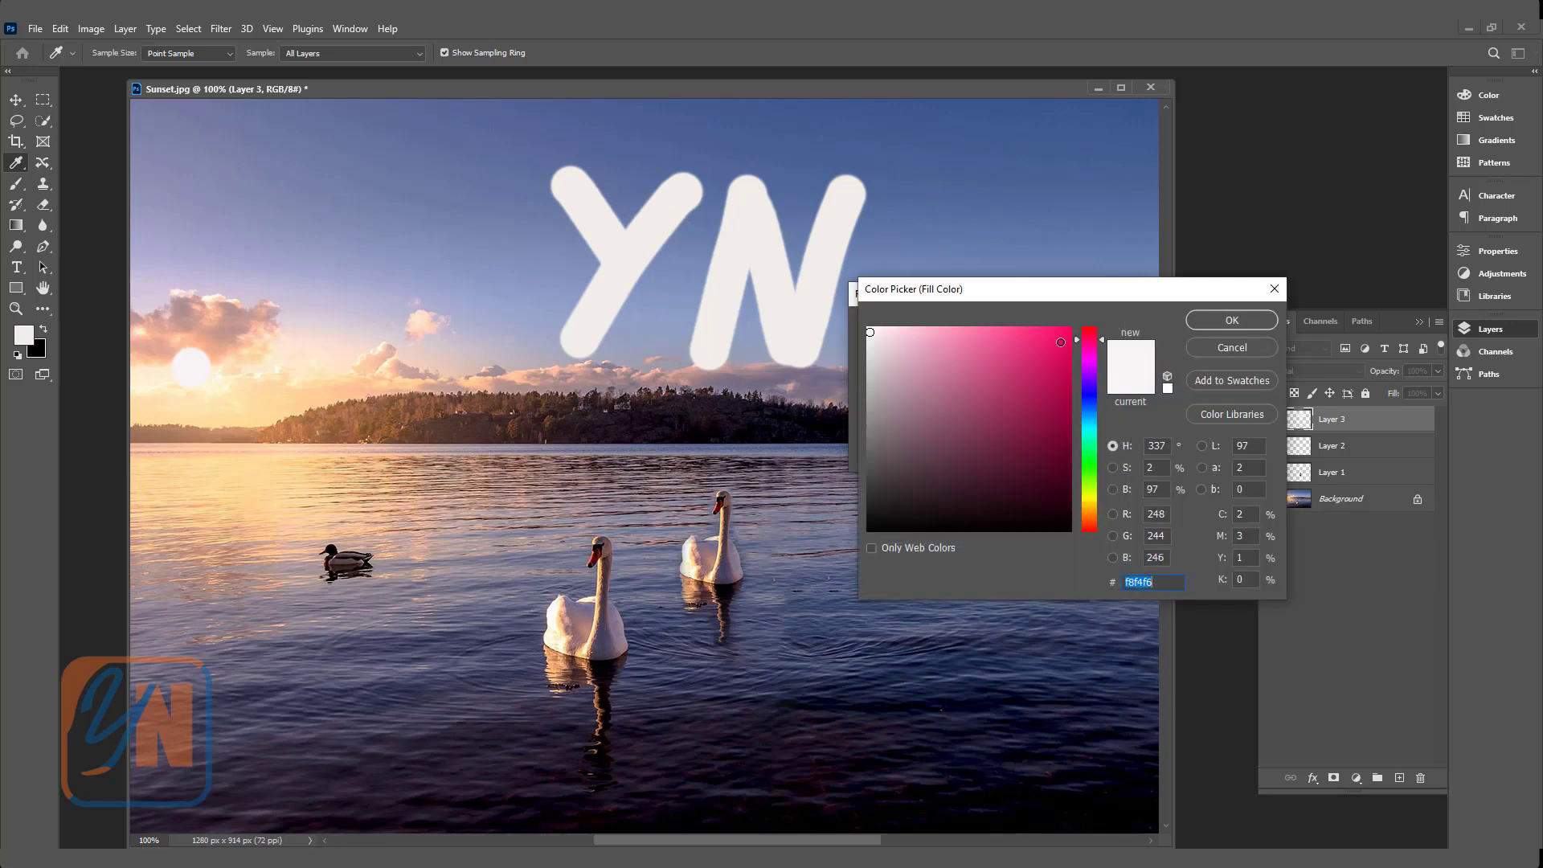
{"action": "left_click", "coordinate": [1068, 363]}
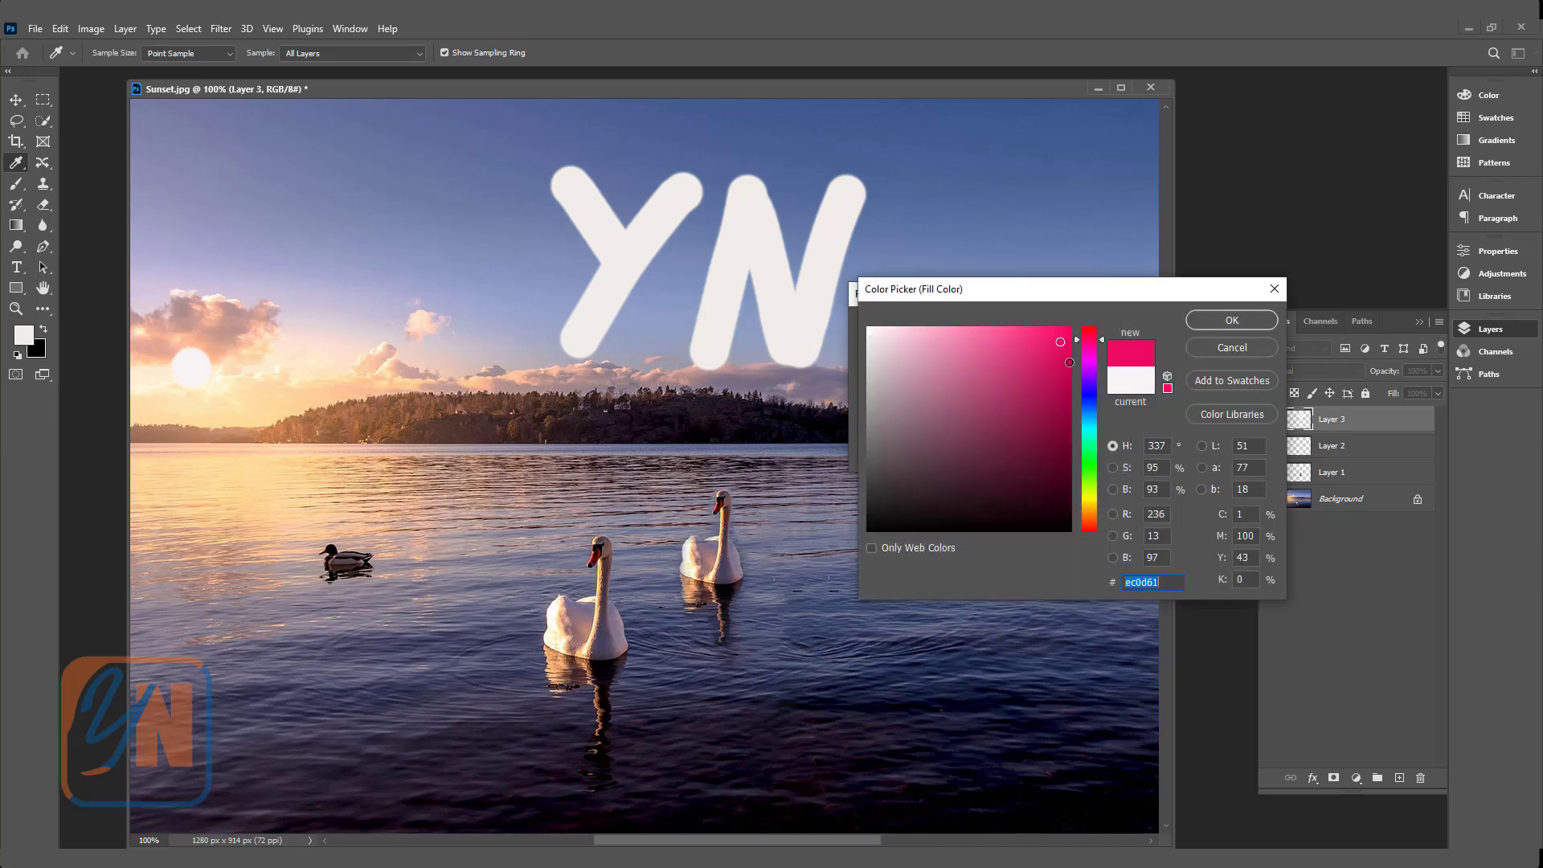
{"action": "left_click", "coordinate": [1216, 322]}
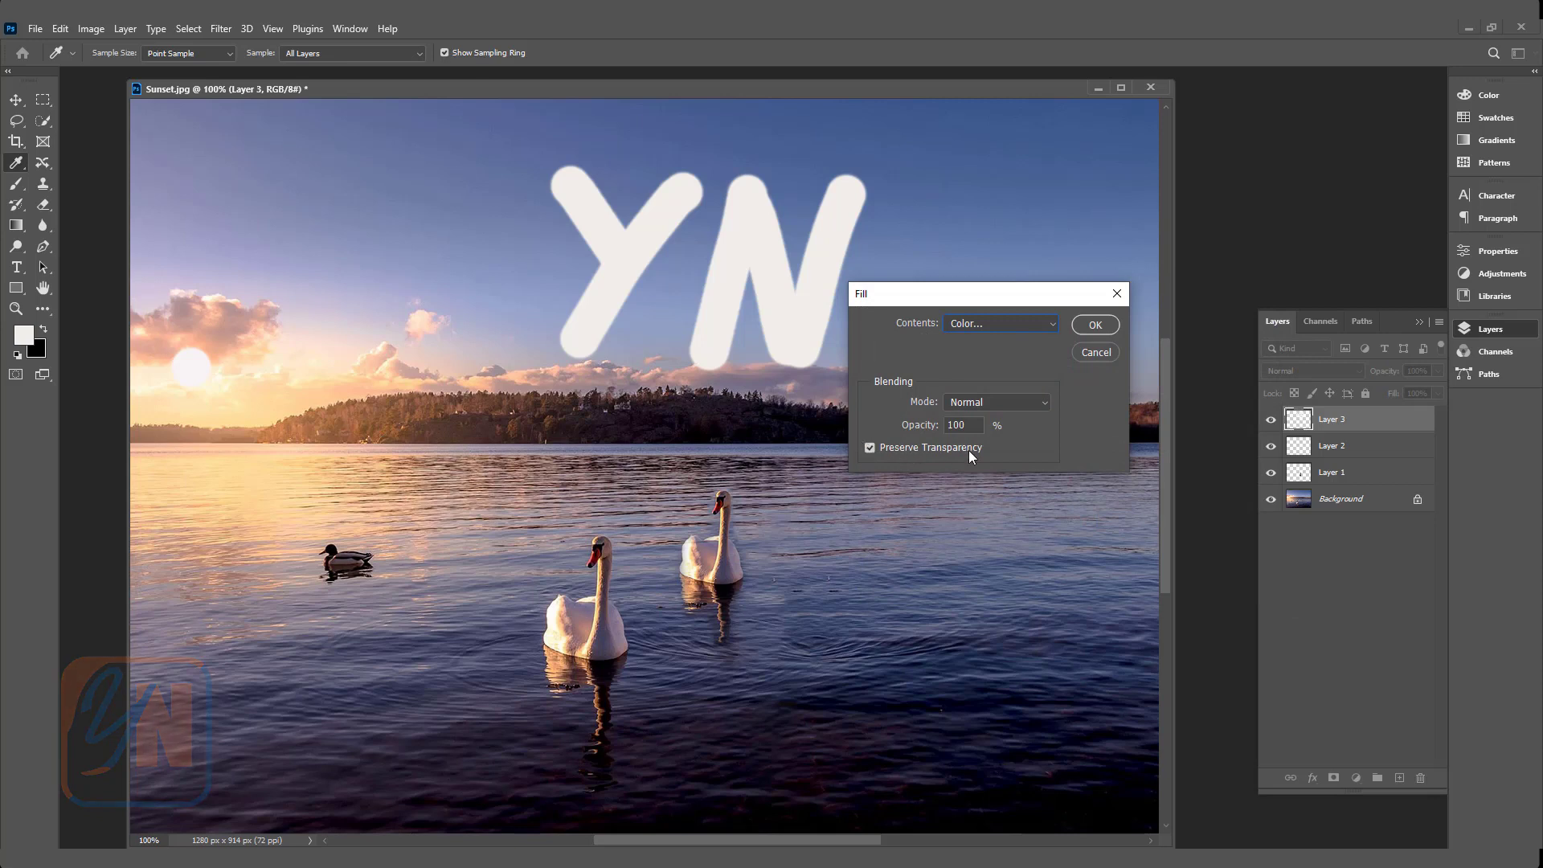
{"action": "left_click", "coordinate": [1095, 324]}
{"action": "key", "text": "b"}
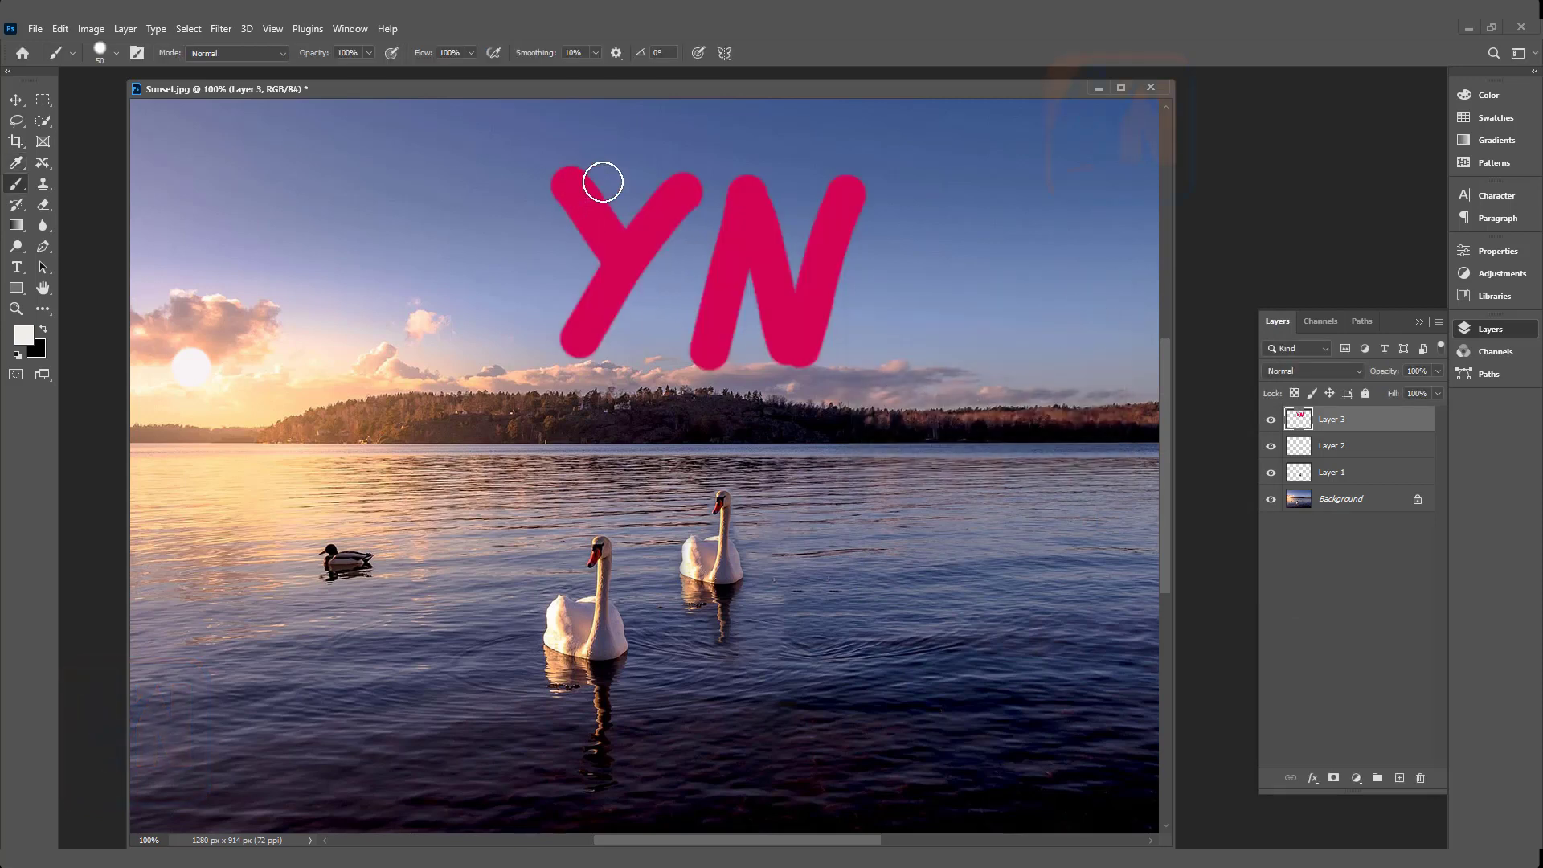